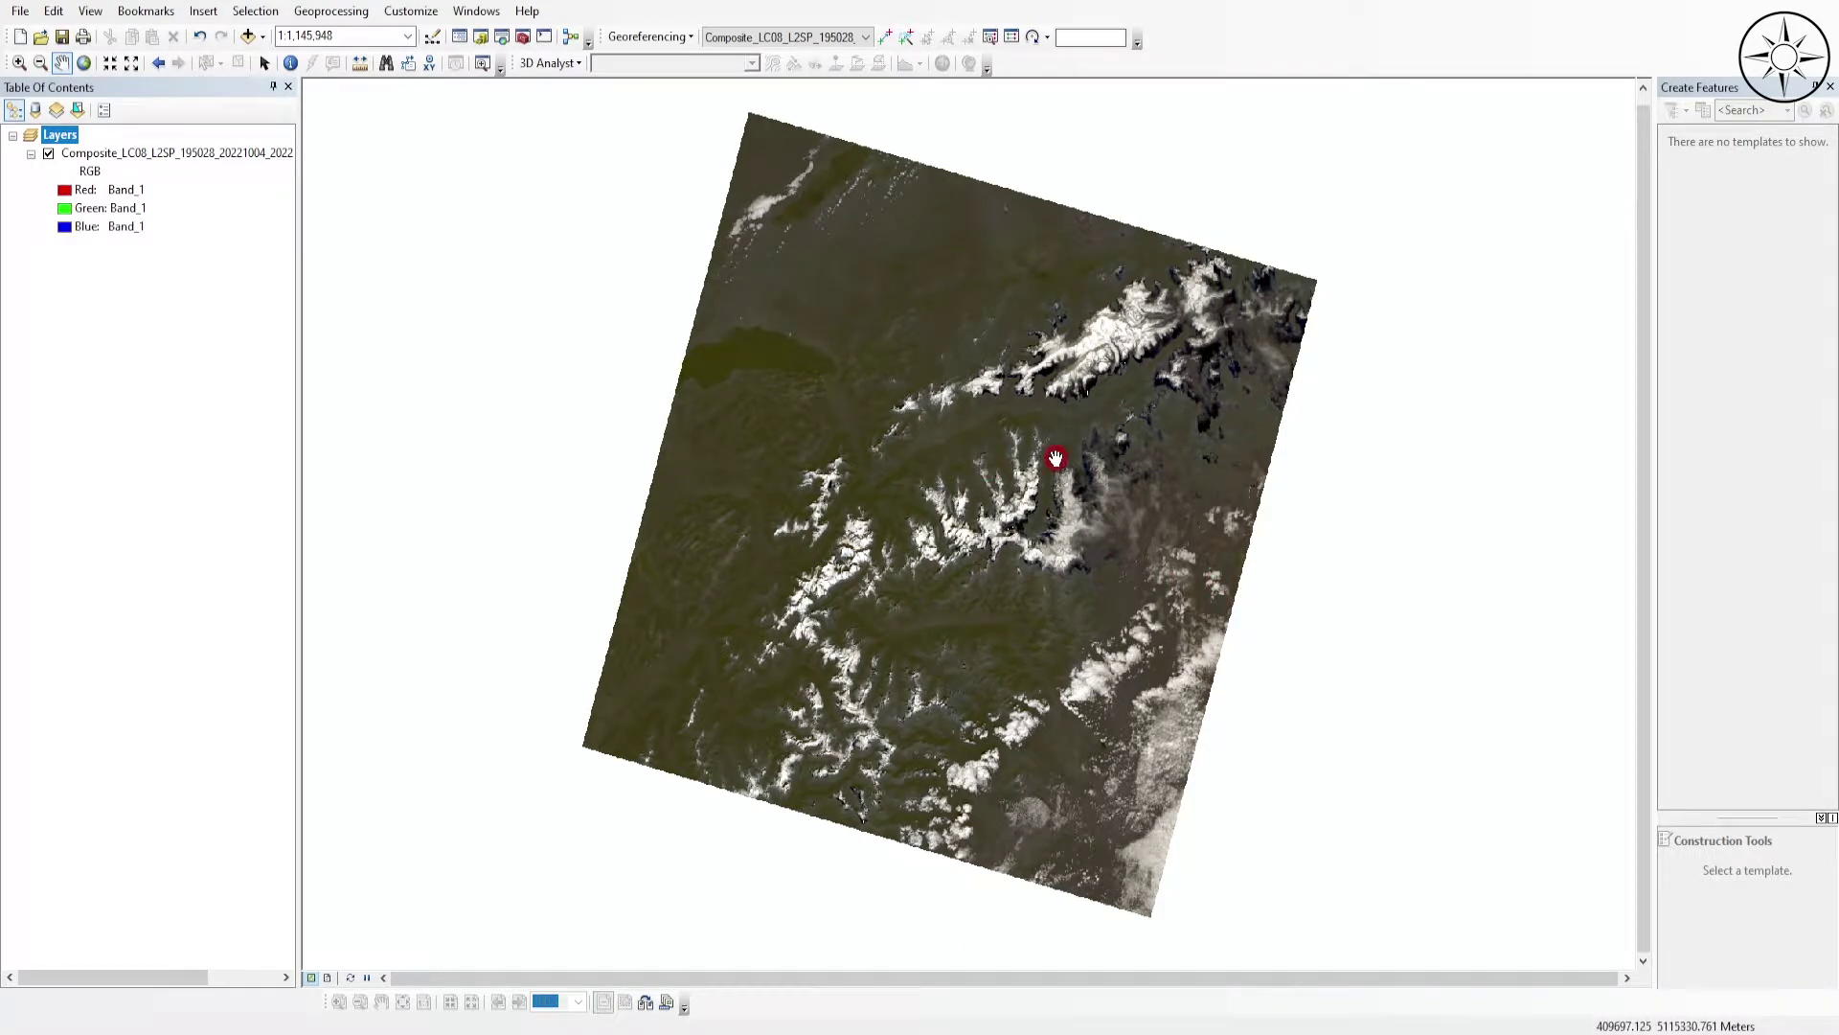
Switch to Chrome and open USGS EarthExplorer from the 'earth explorer' search results.
key("alt+Tab")
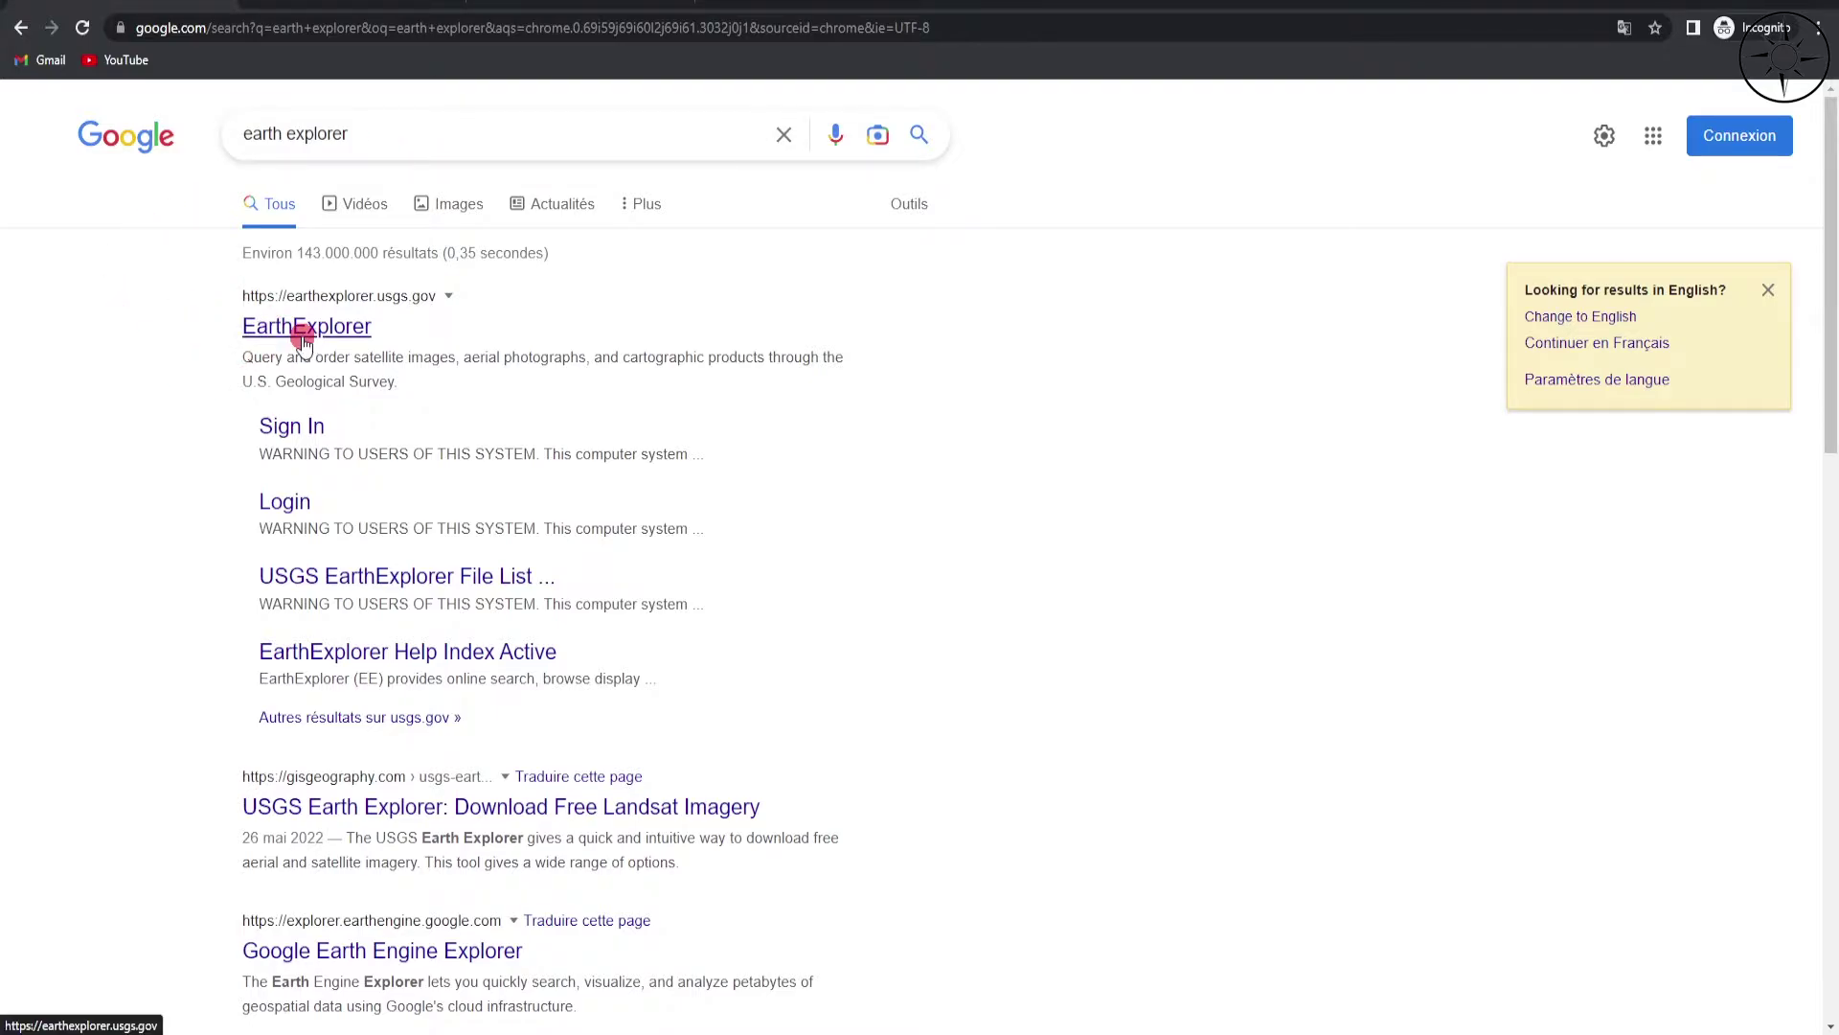
left_click(248, 328)
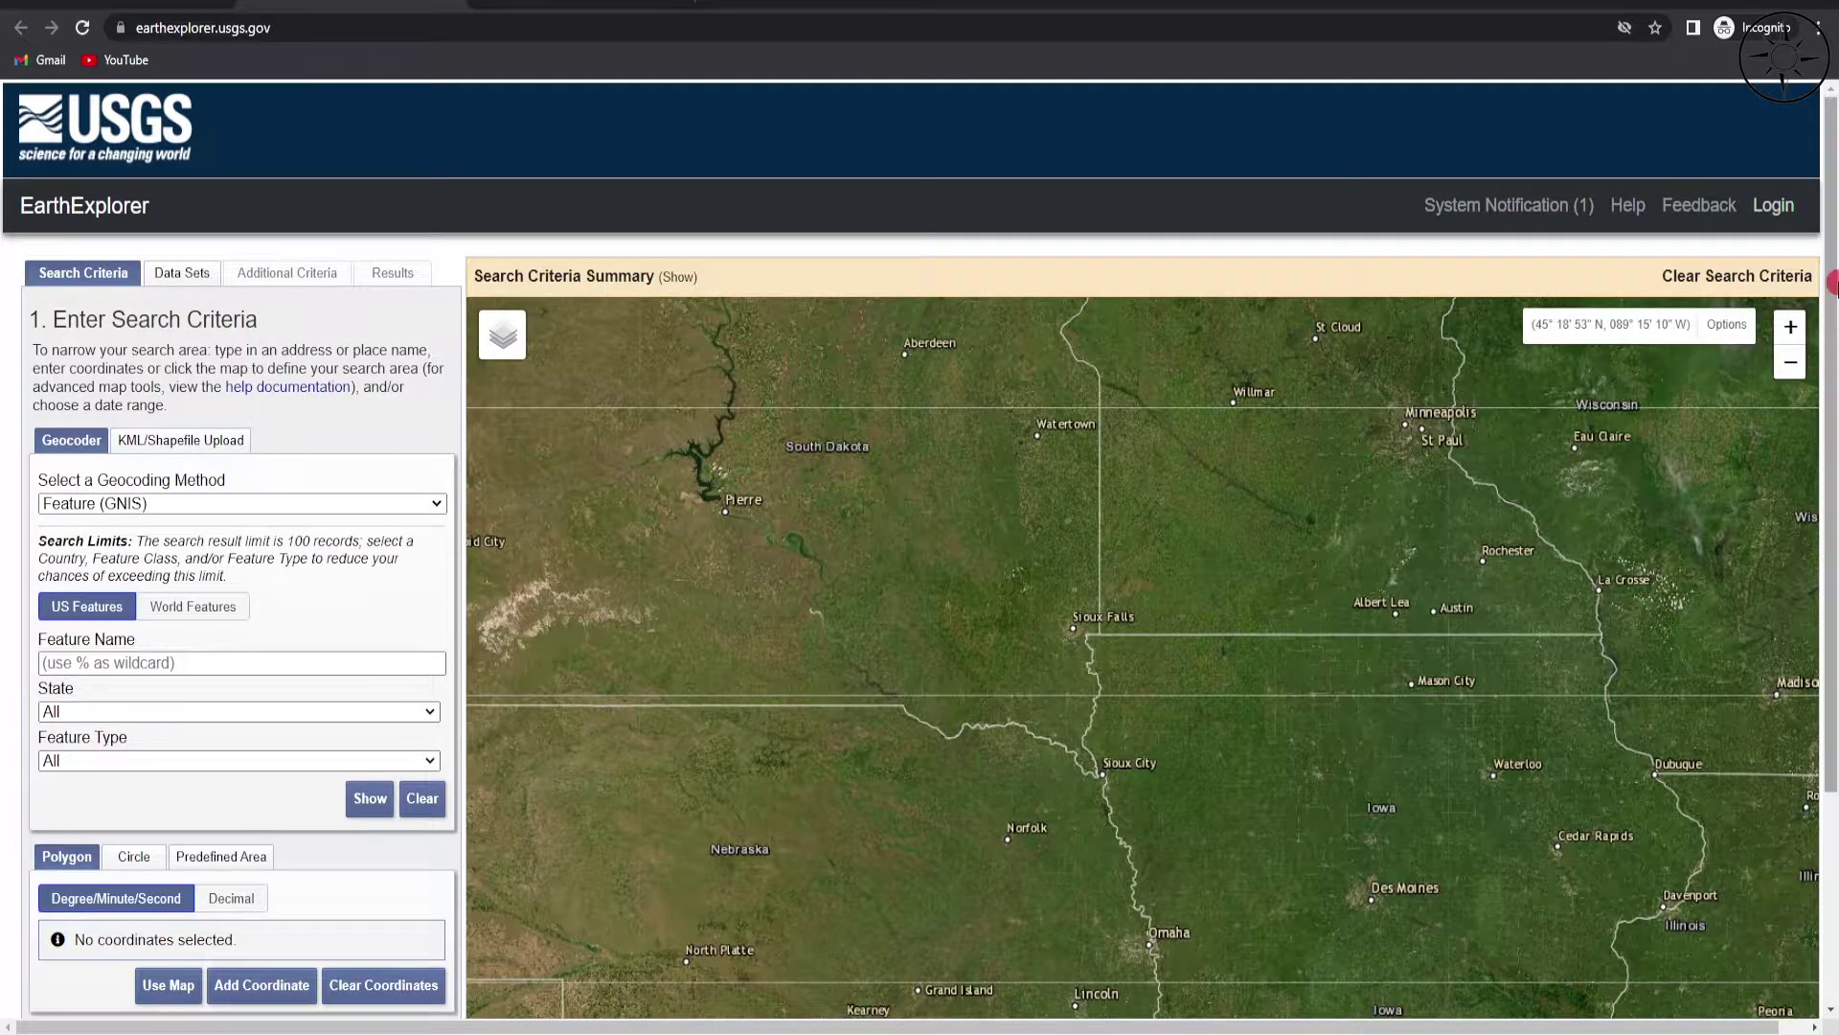
Go to the EarthExplorer Login page from the site header.
mouse_move(1833, 278)
left_mouse_down()
mouse_move(1833, 295)
mouse_move(1833, 275)
left_mouse_up()
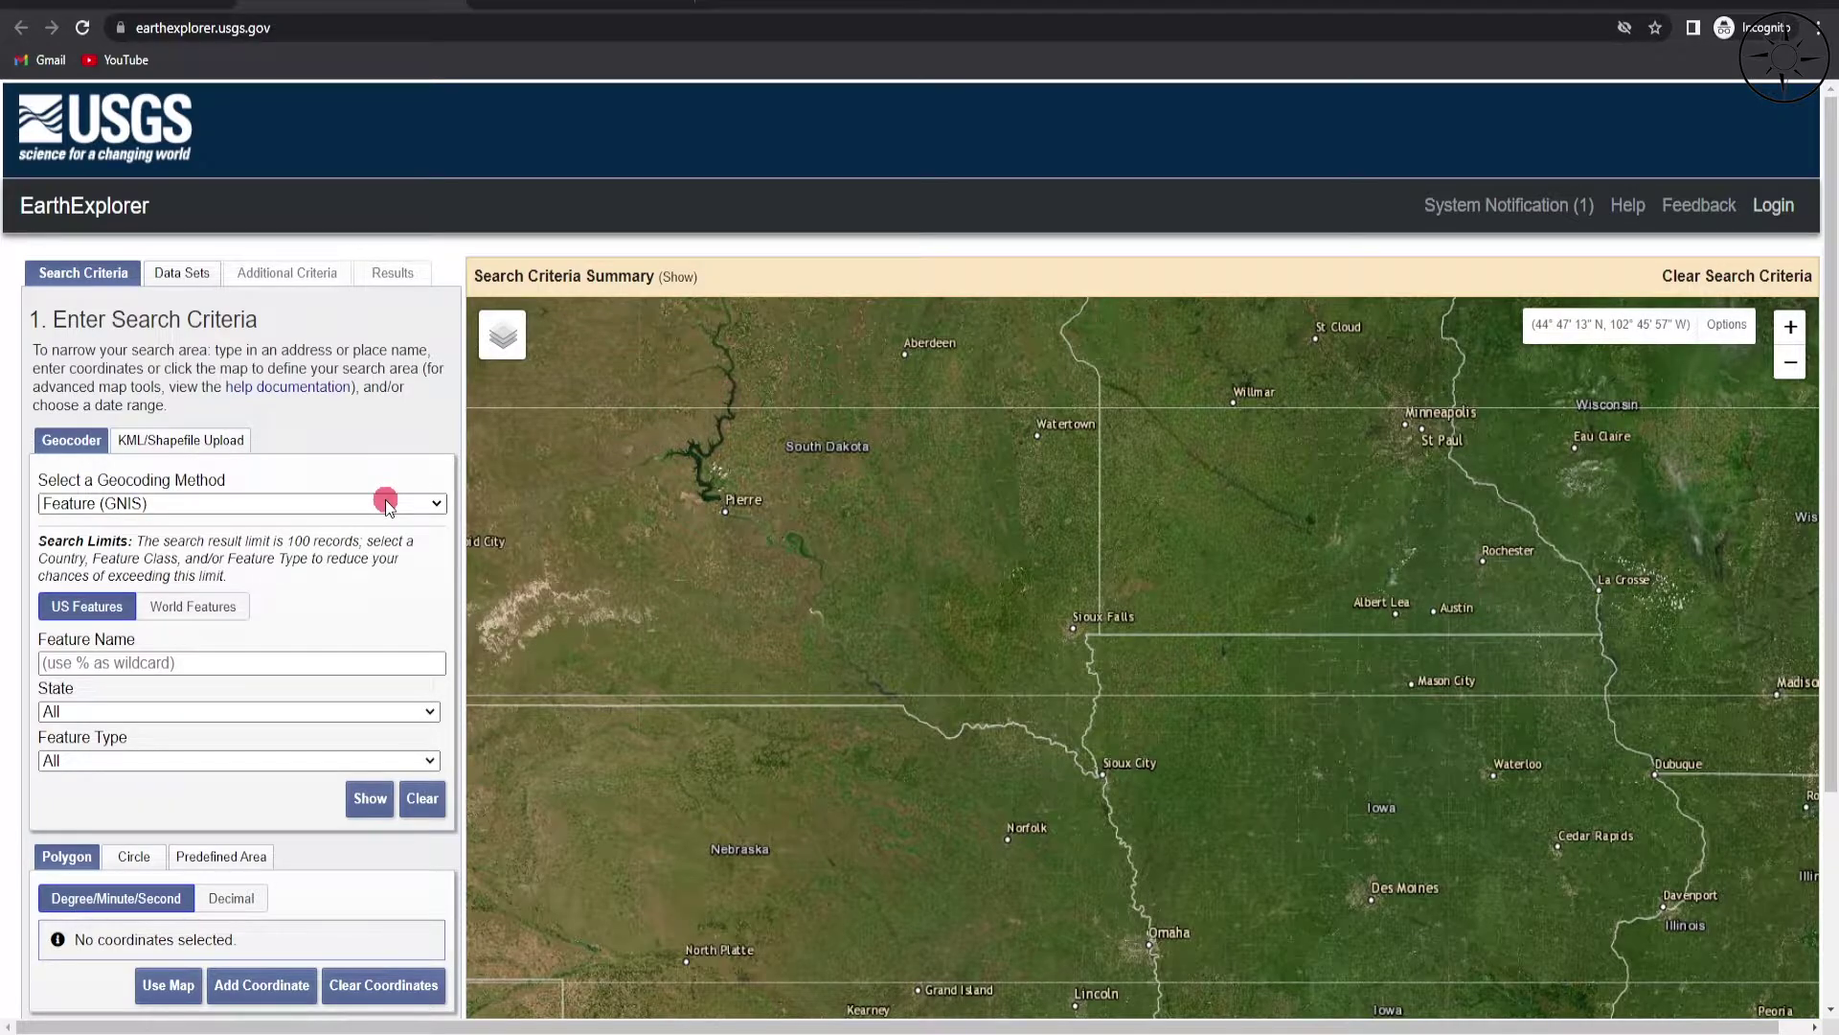
left_click(1773, 207)
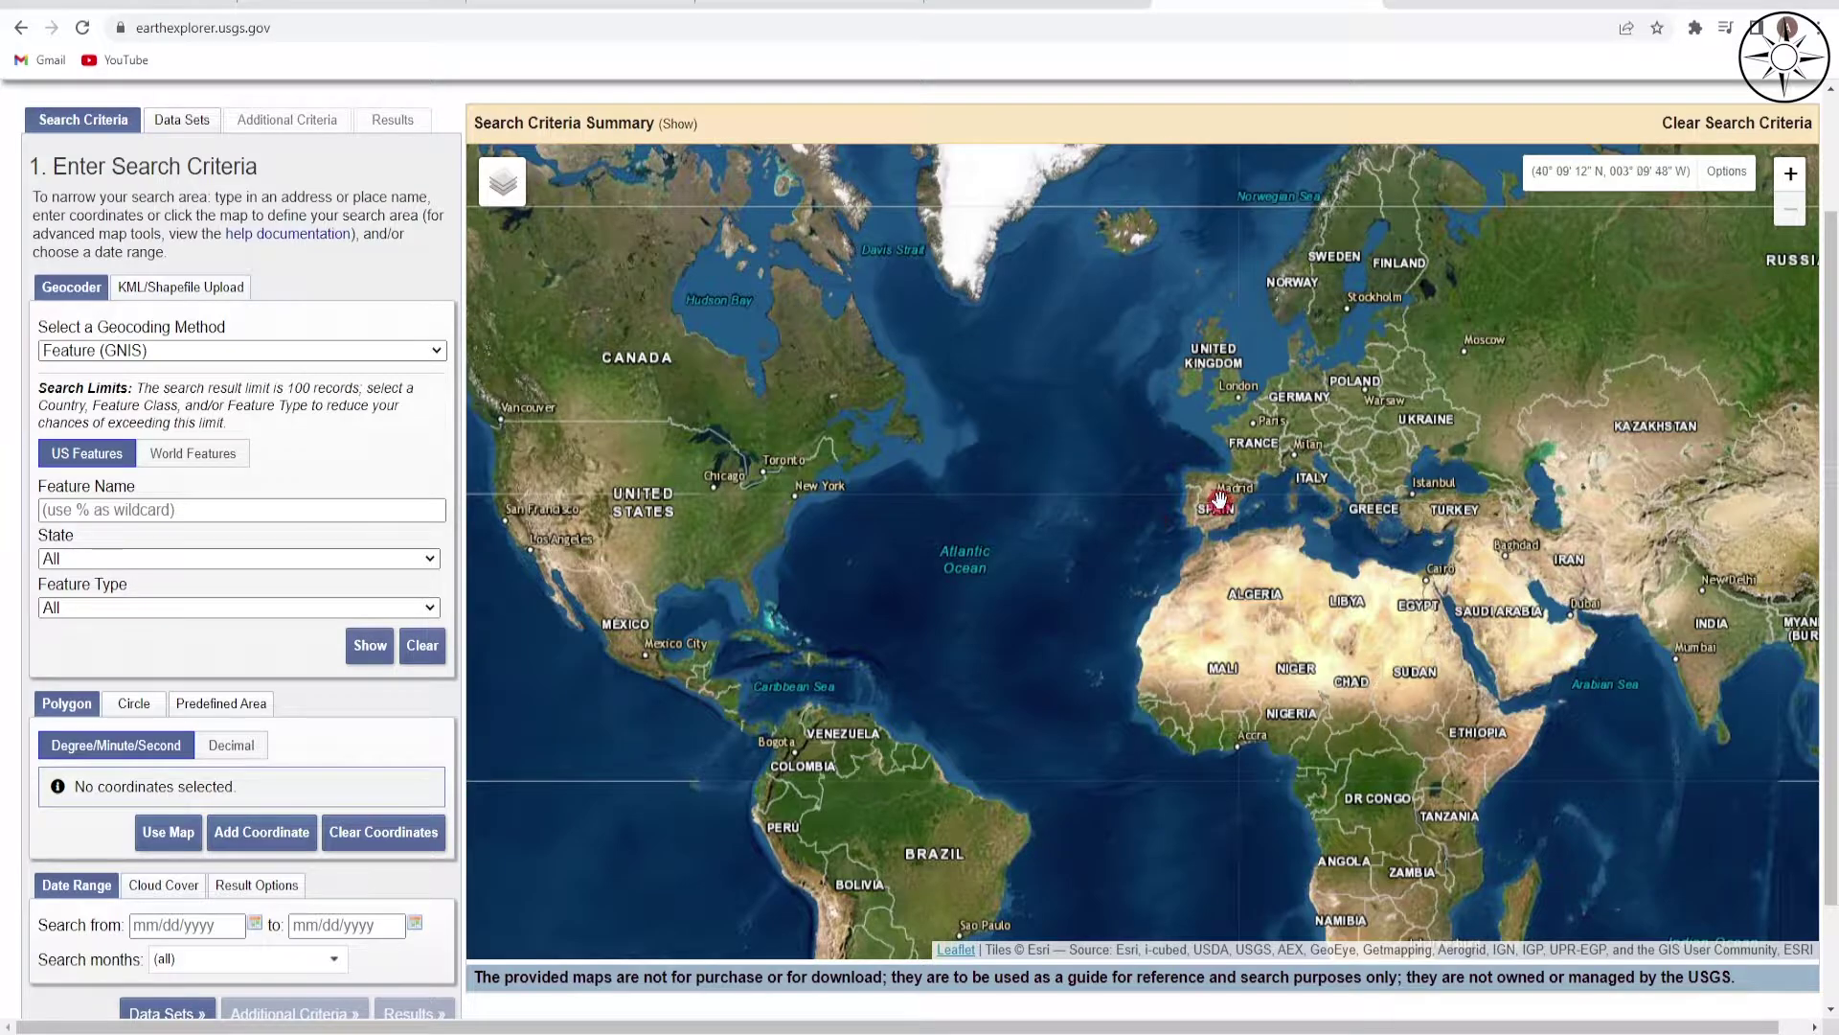
Zoom and pan the EarthExplorer map toward Switzerland and the Alps.
scroll(1261, 485, "up", 5)
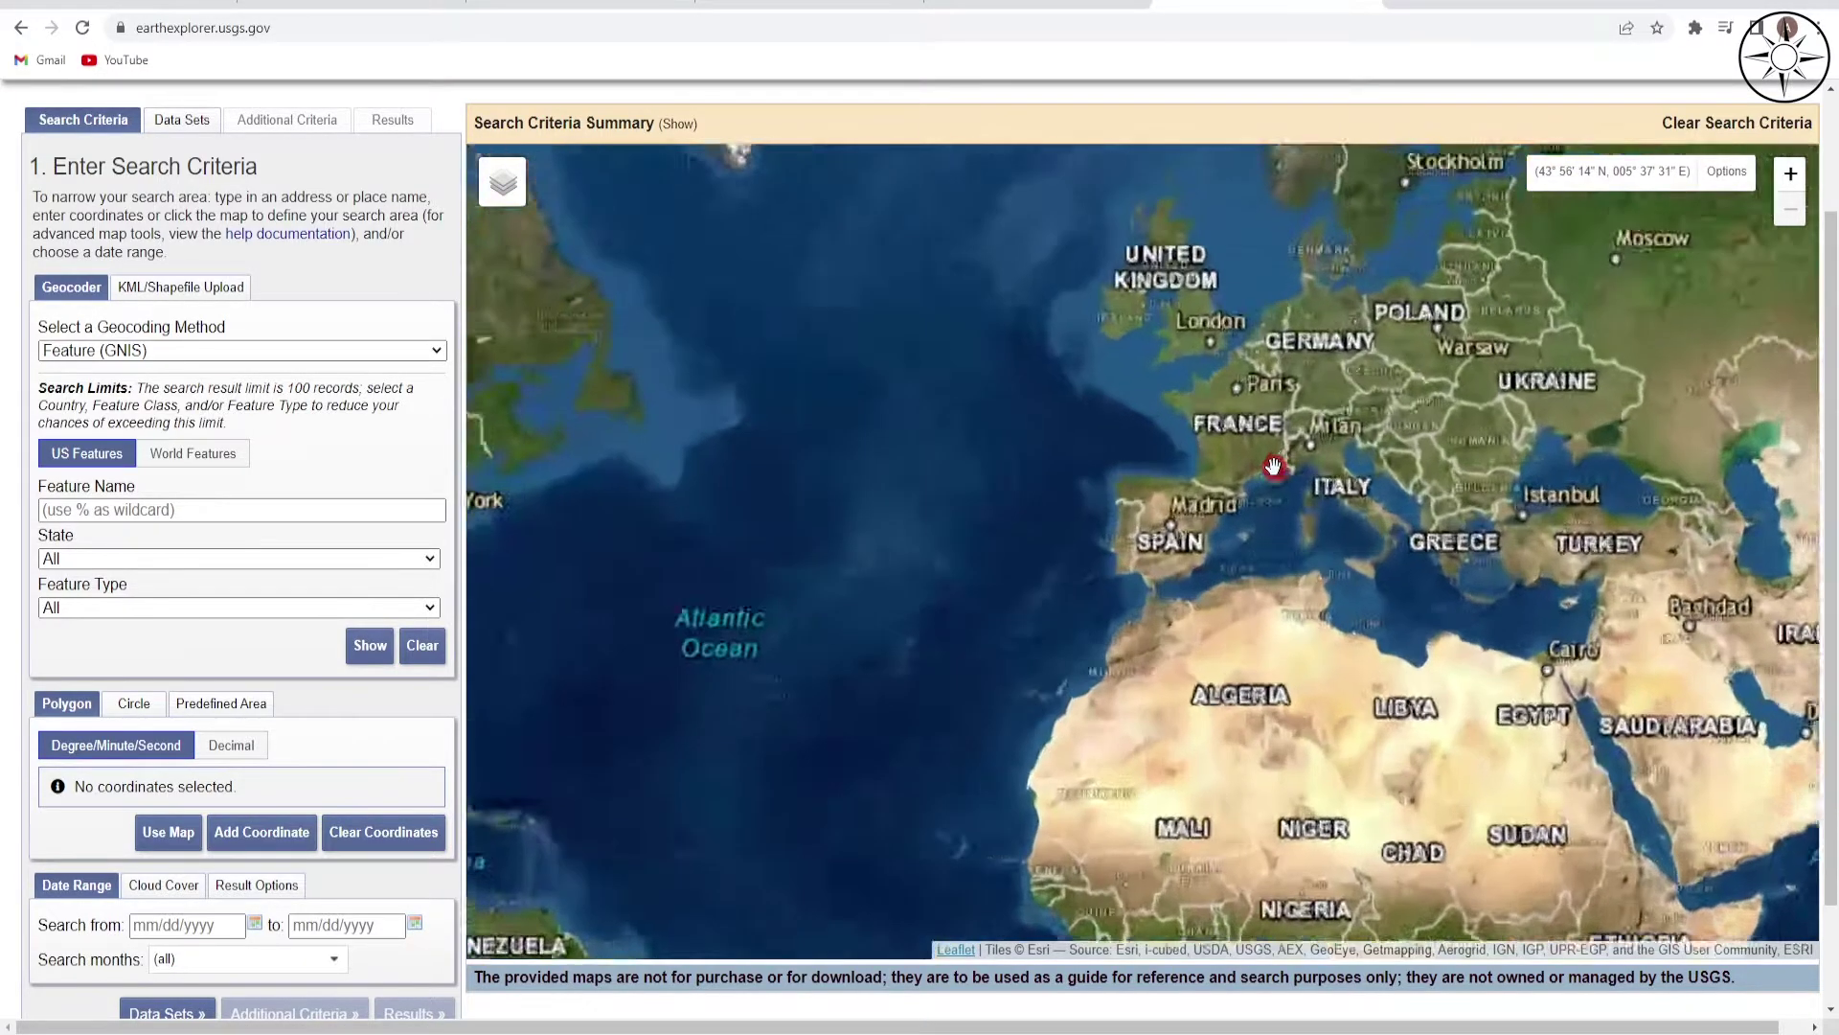
scroll(1220, 543, "up", 1)
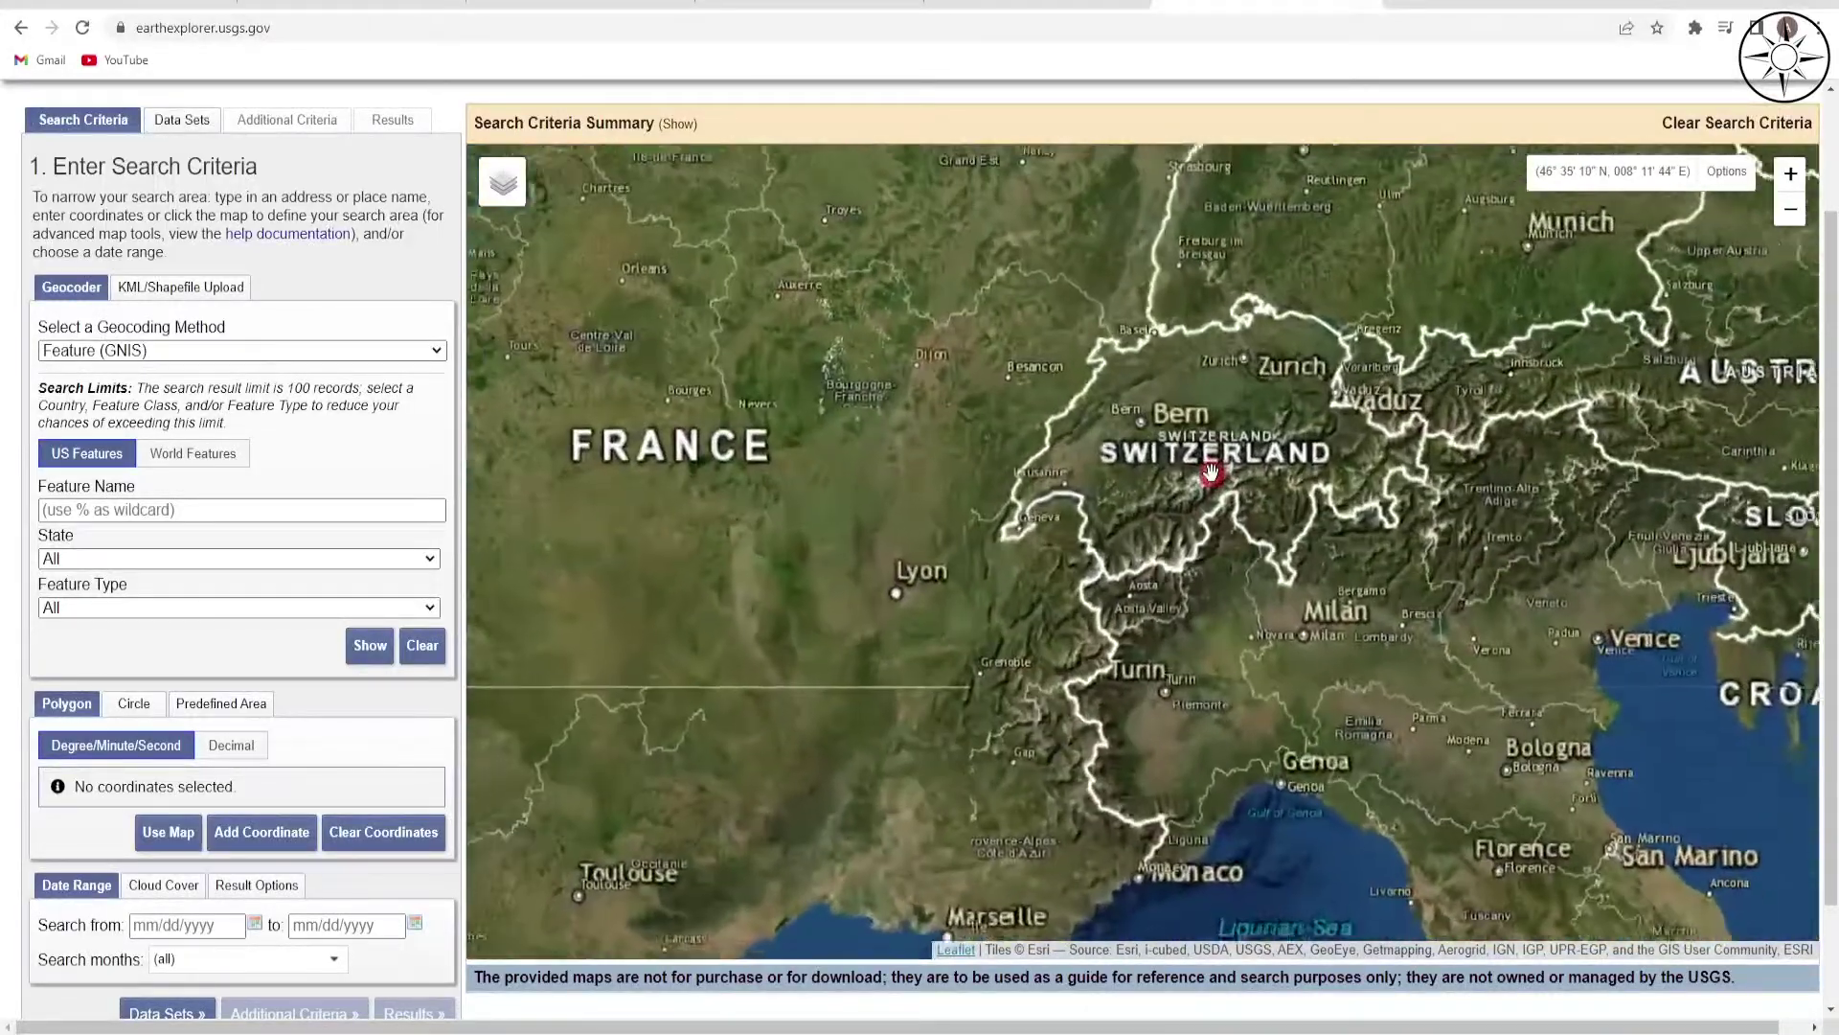
left_click_drag(1215, 480, 1294, 520)
scroll(1169, 501, "up", 3)
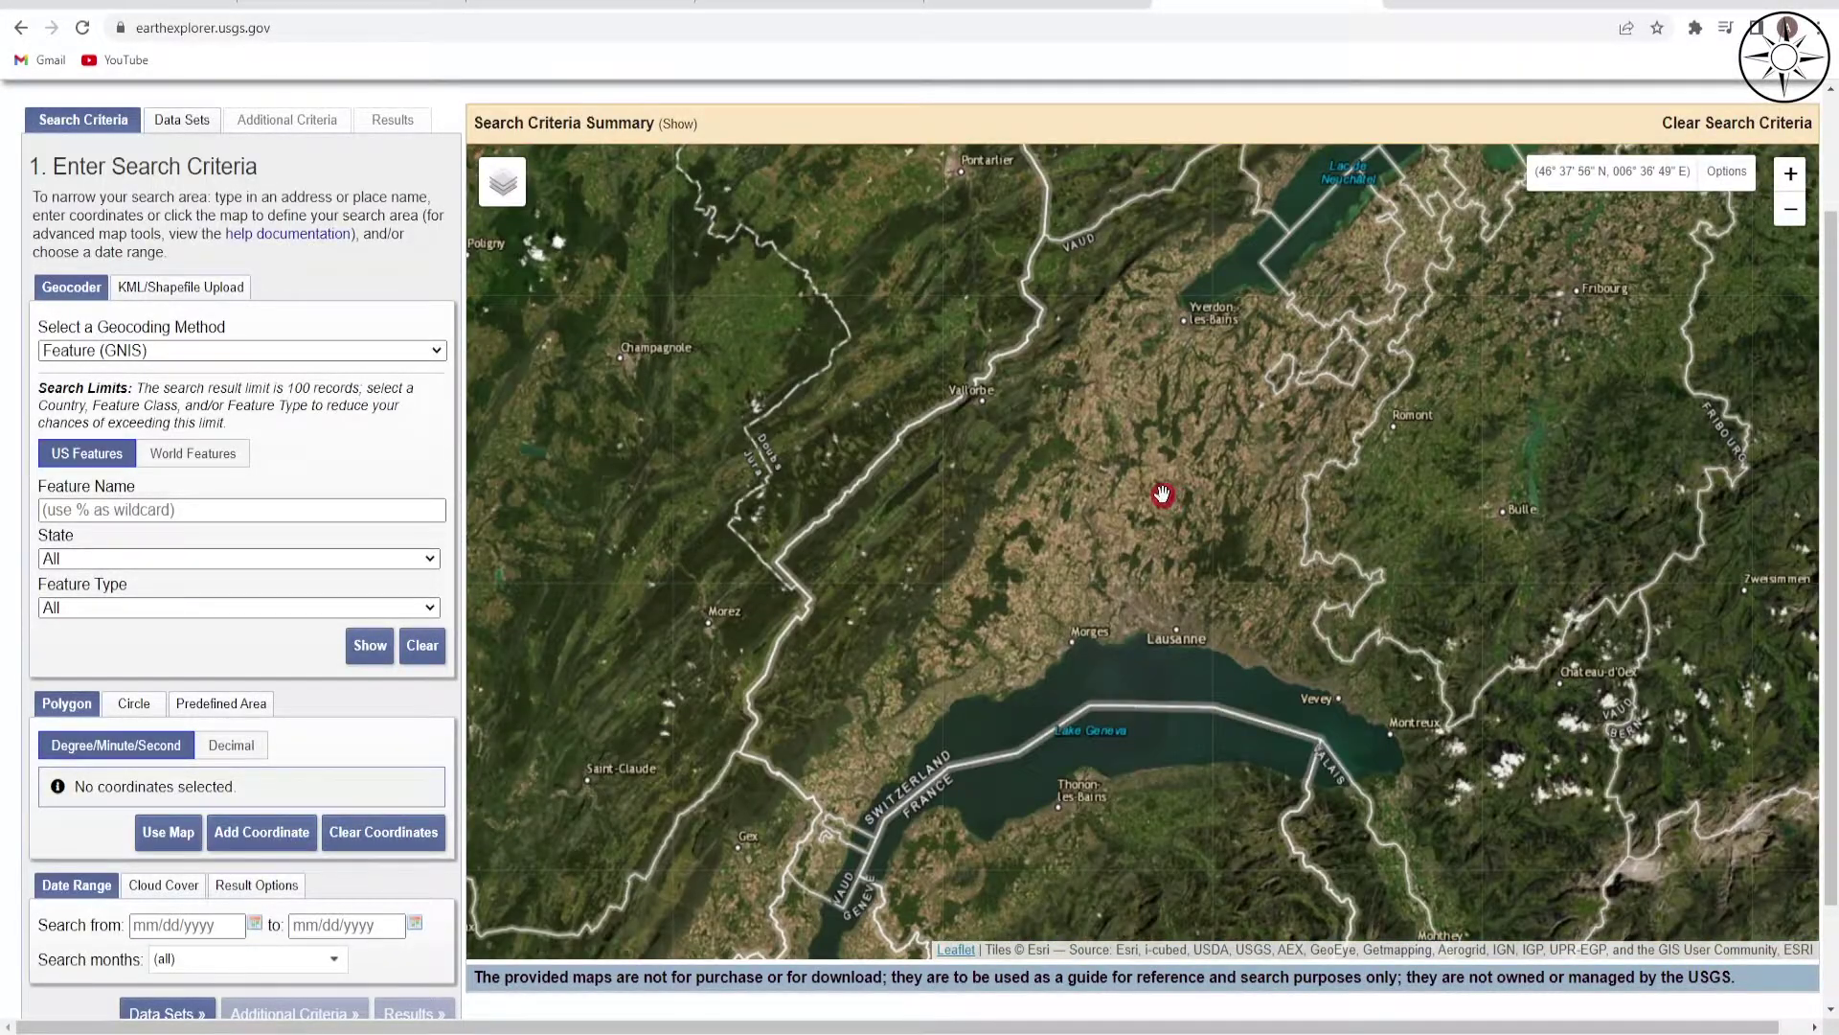
scroll(1103, 466, "down", 1)
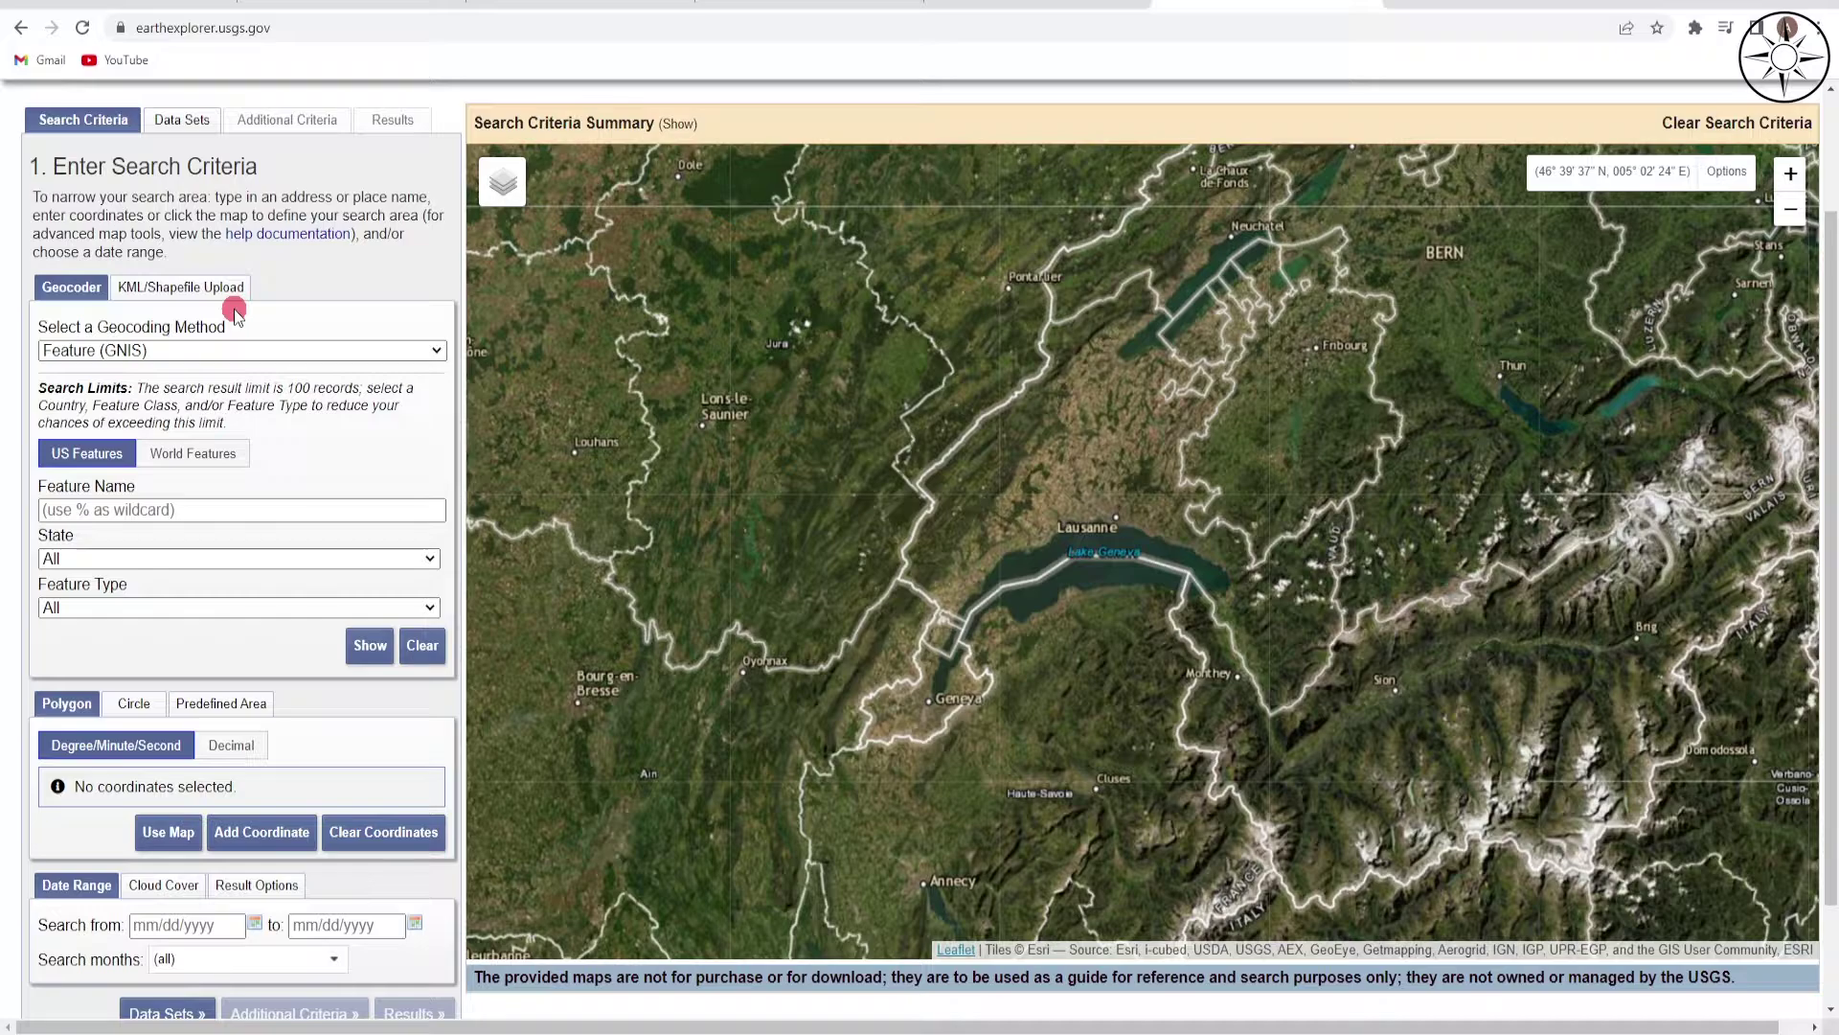
Check the KML/Shapefile Upload tab, return to Geocoder, and centre the map north of Lausanne.
left_click(192, 294)
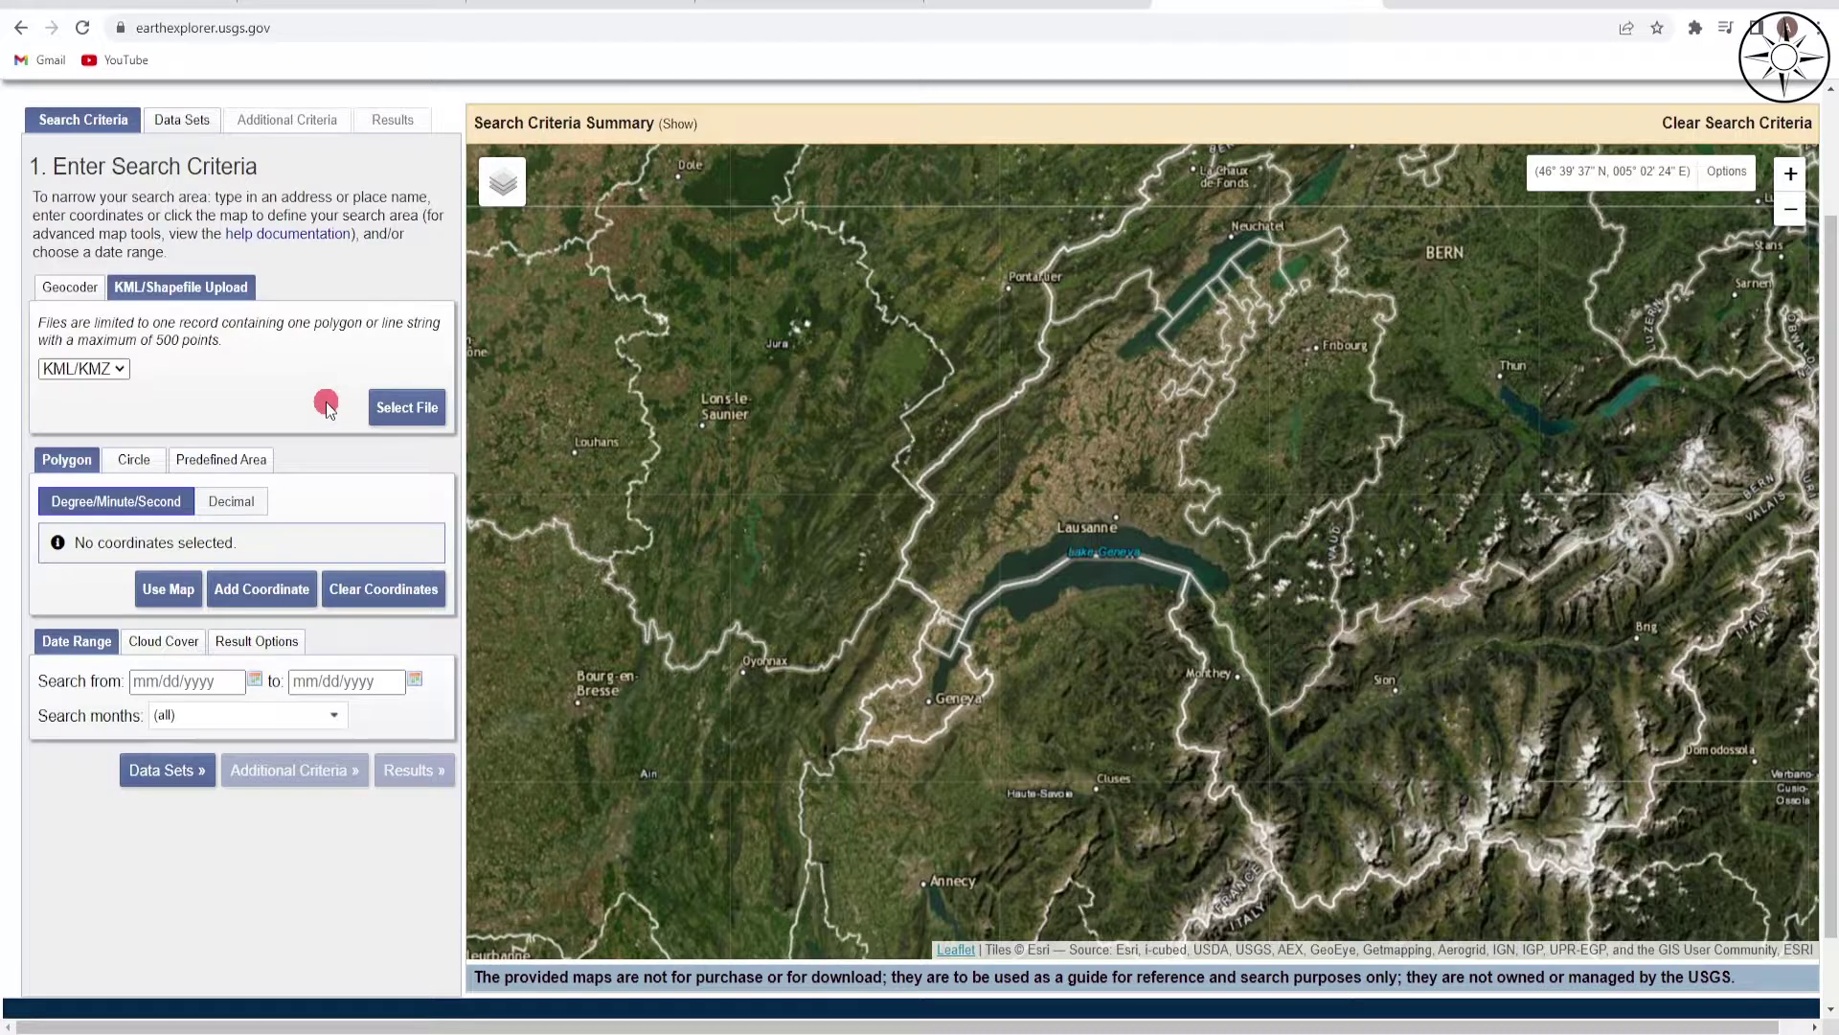
left_click(71, 289)
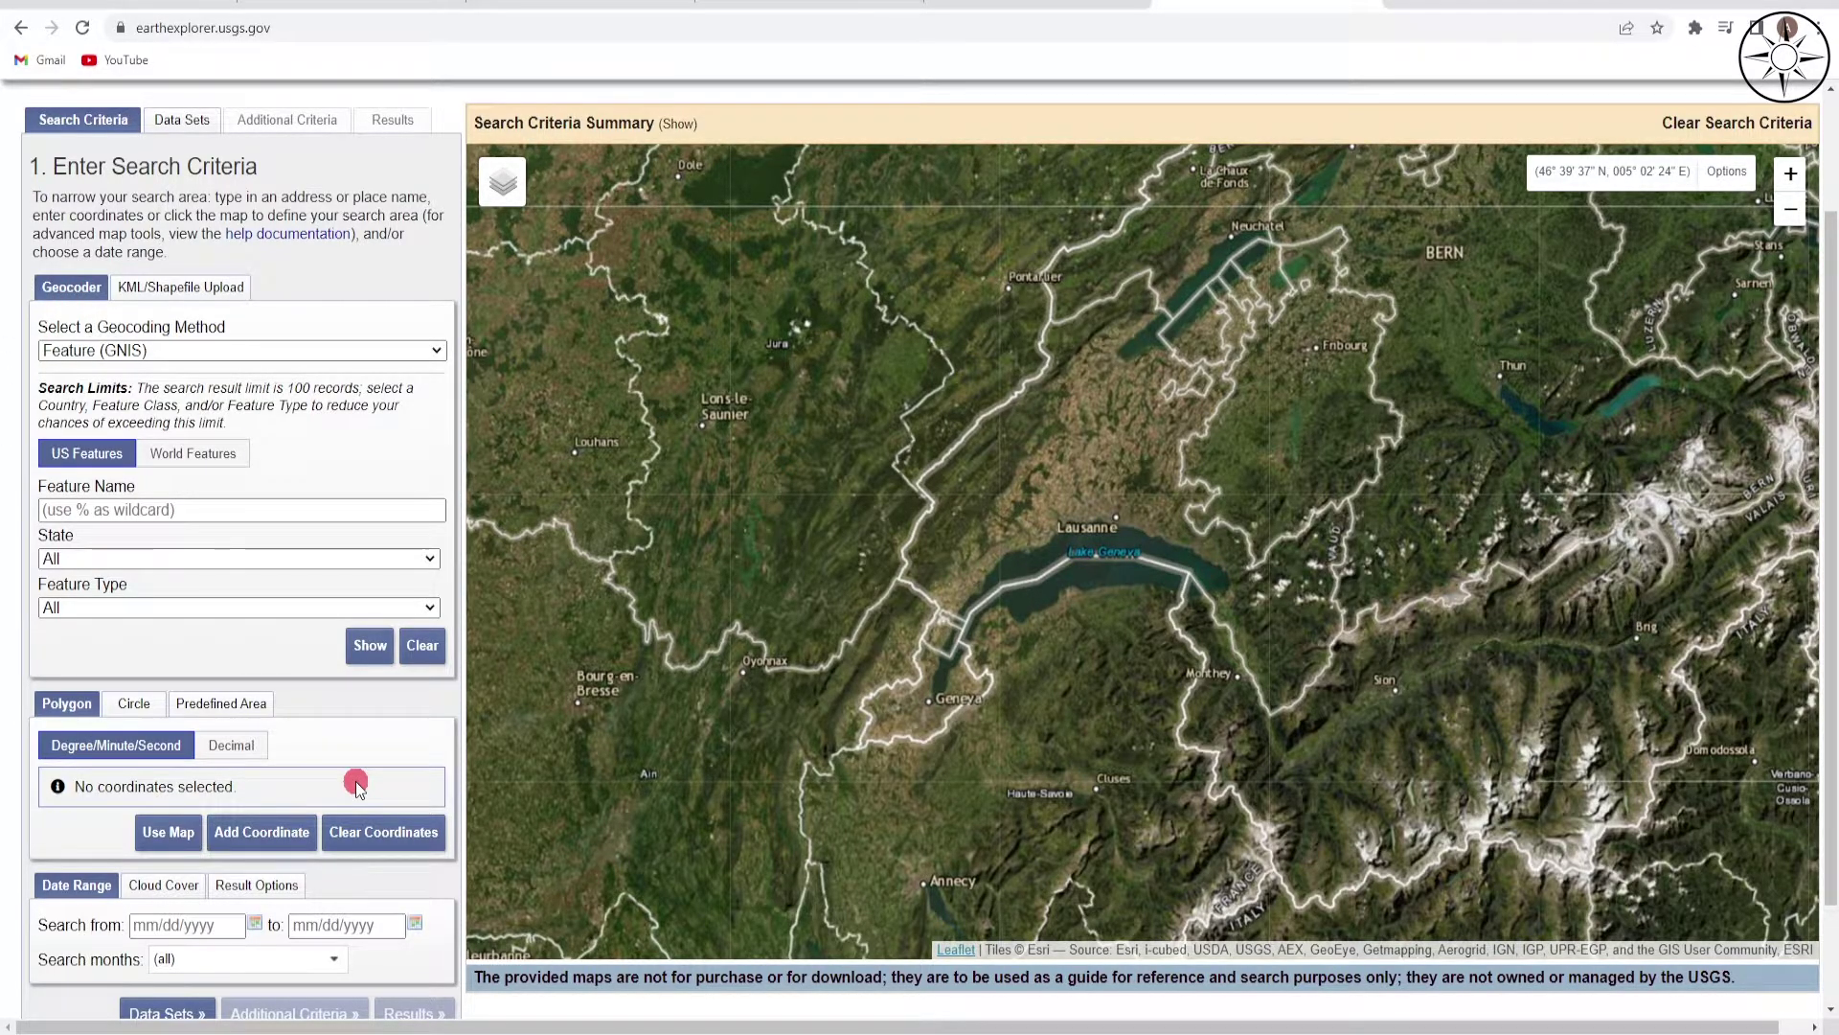
left_click_drag(1040, 575, 1043, 601)
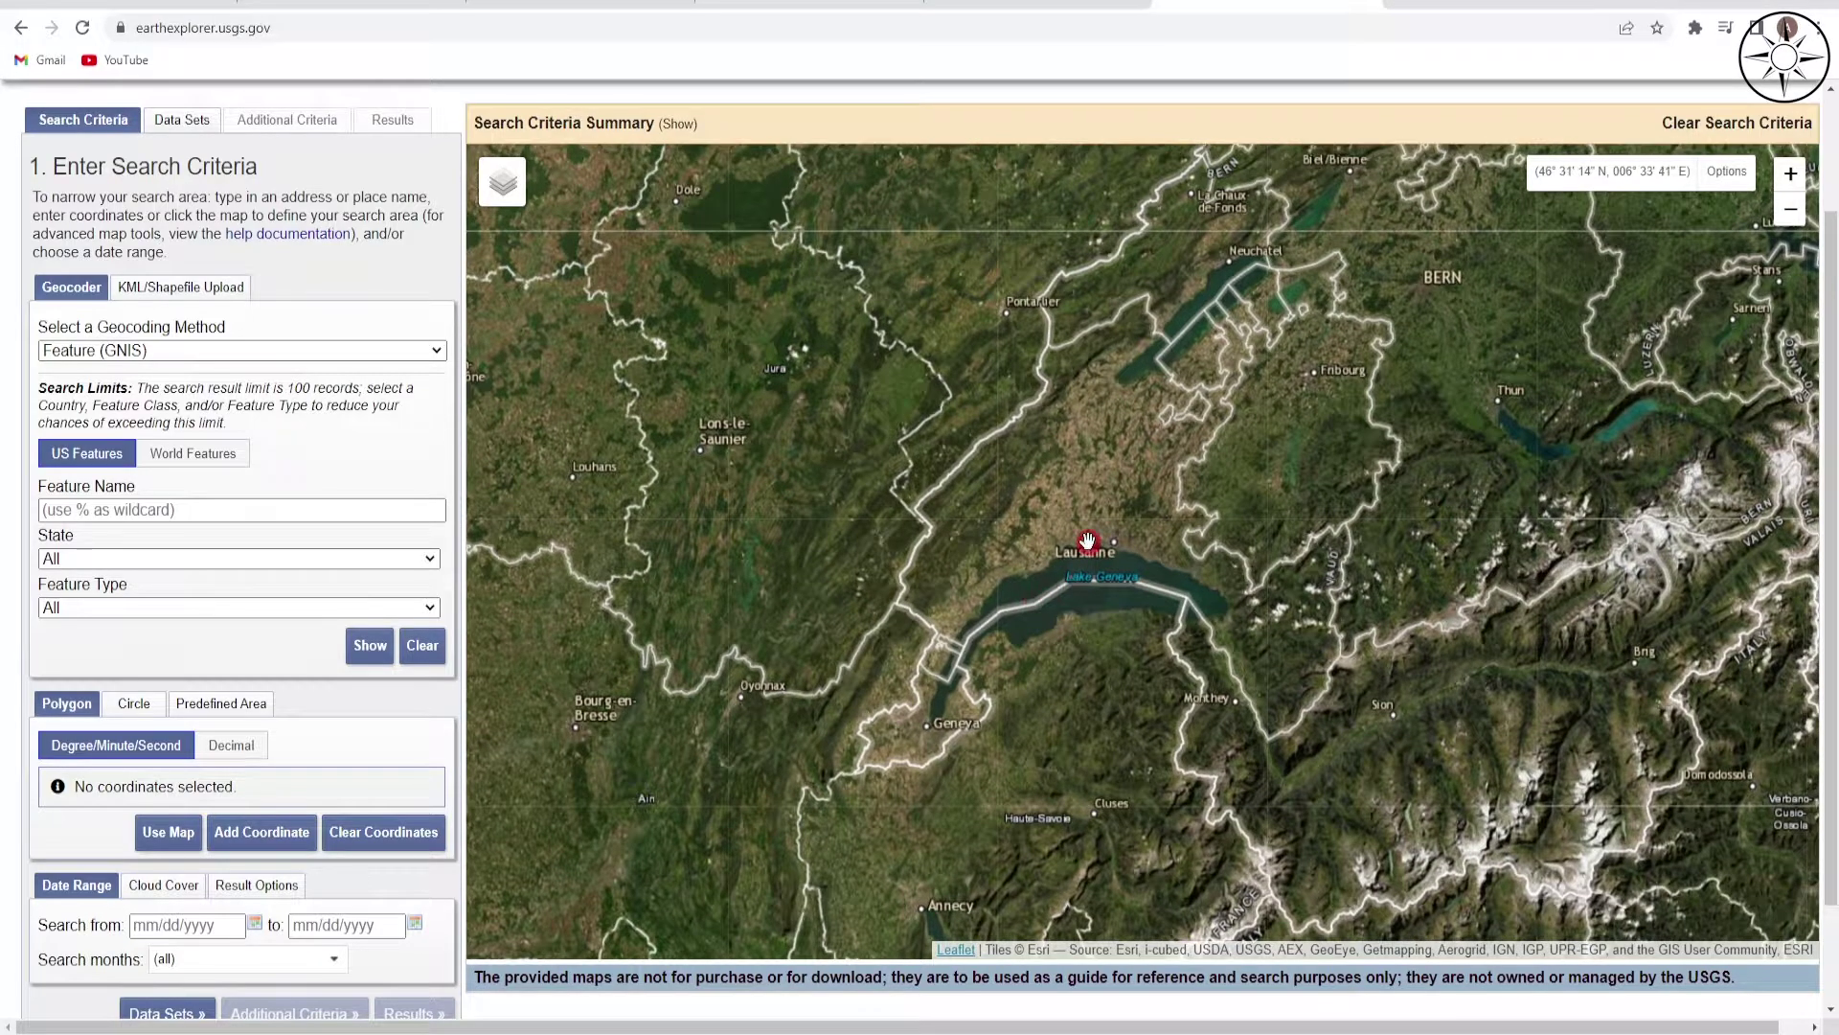
scroll(1087, 541, "up", 3)
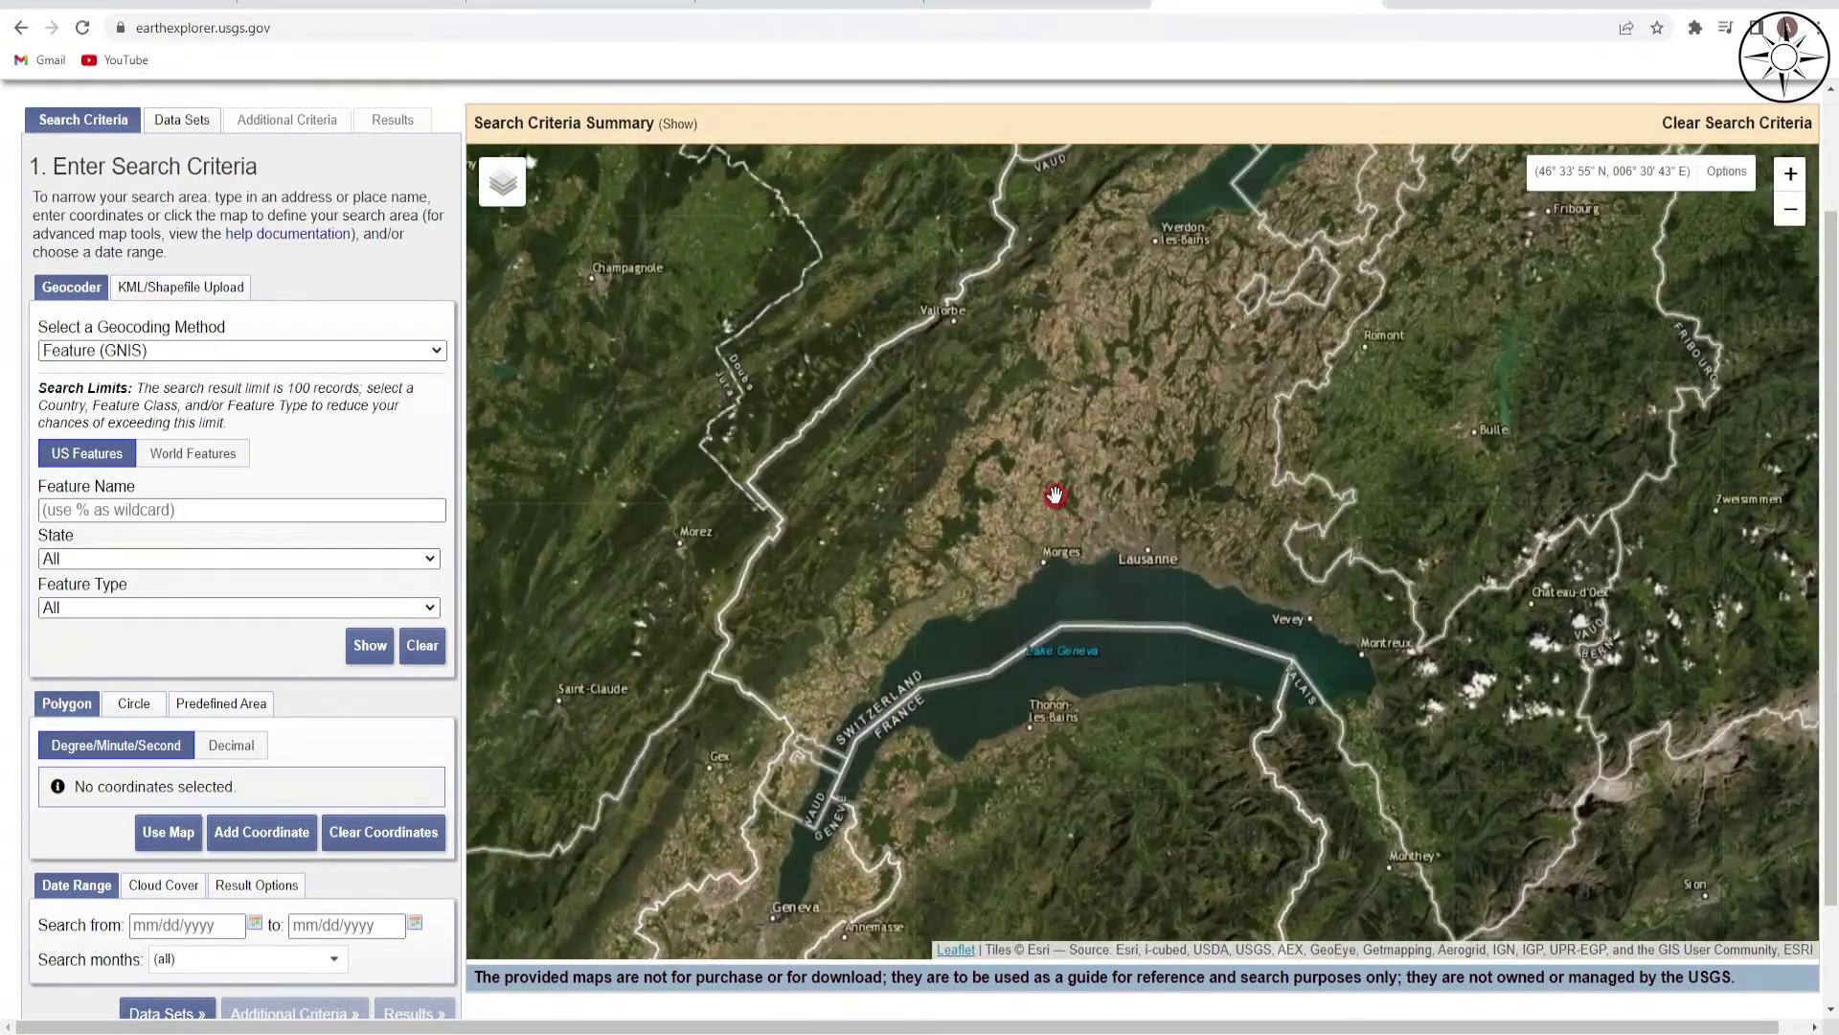
left_click_drag(1054, 492, 1162, 480)
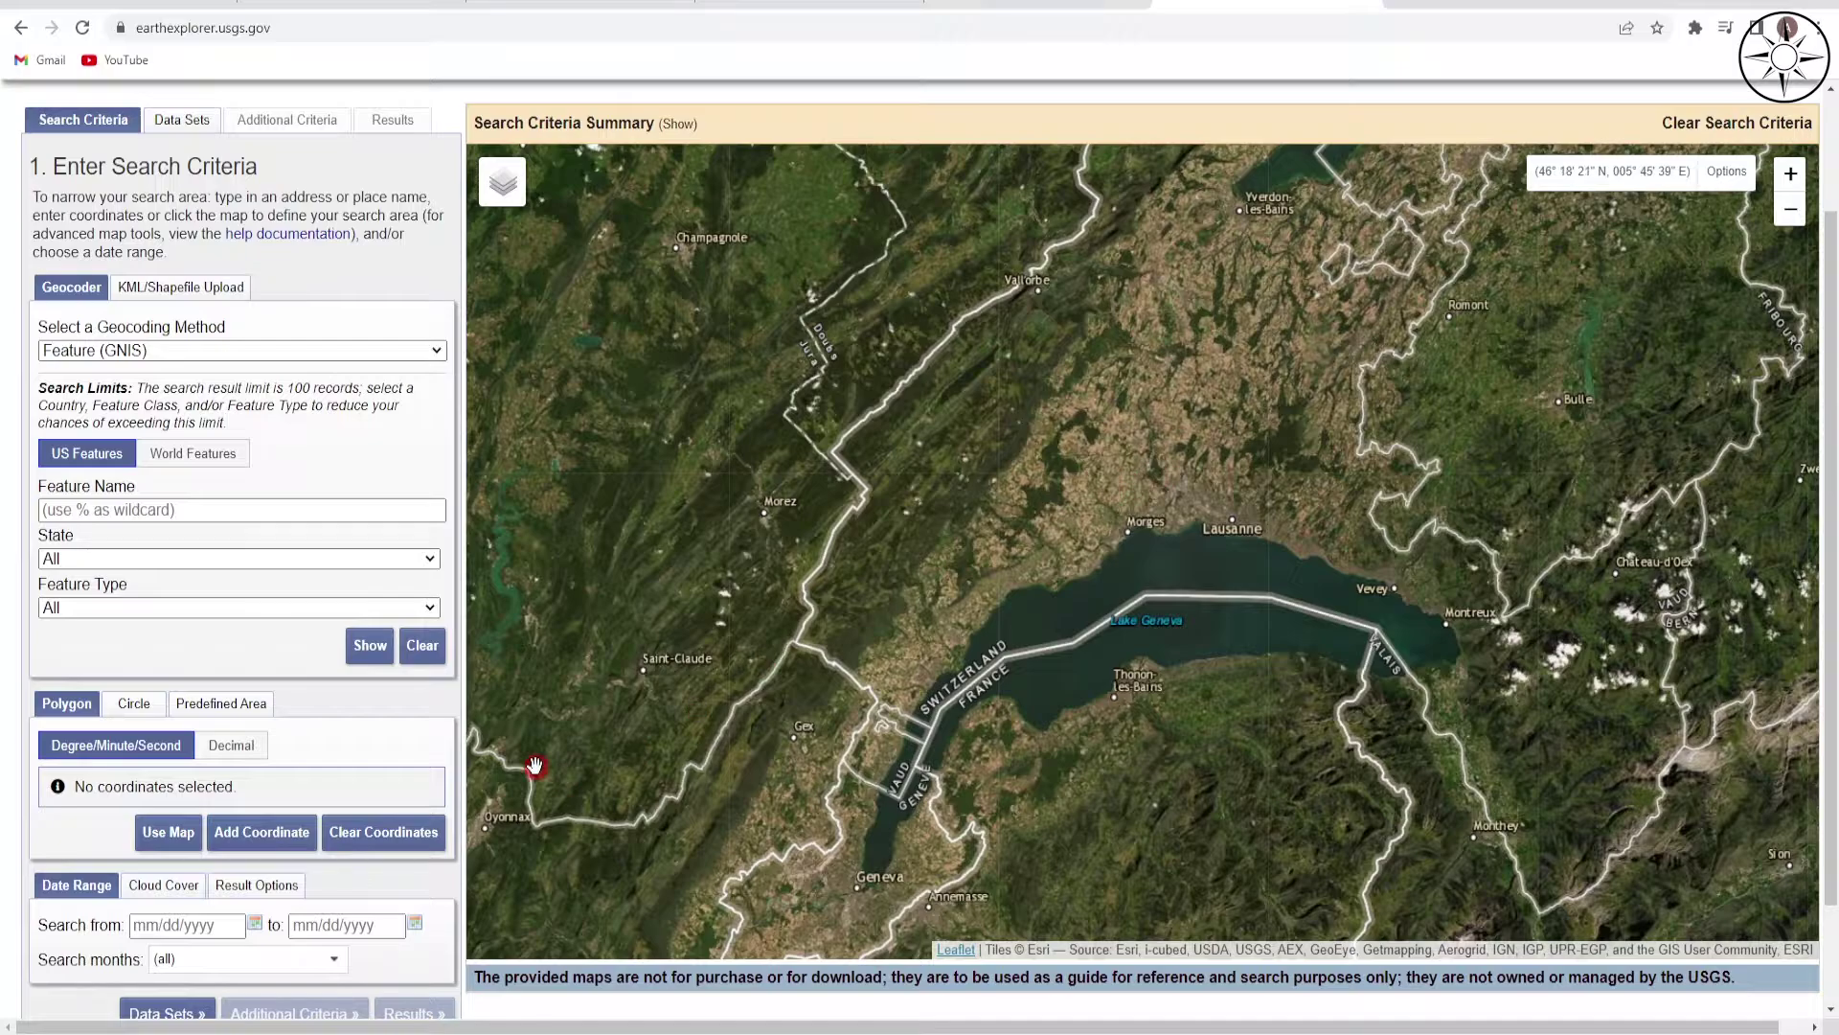
Draw a four-corner search polygon north of Lausanne, then go to Data Sets.
left_click(1217, 336)
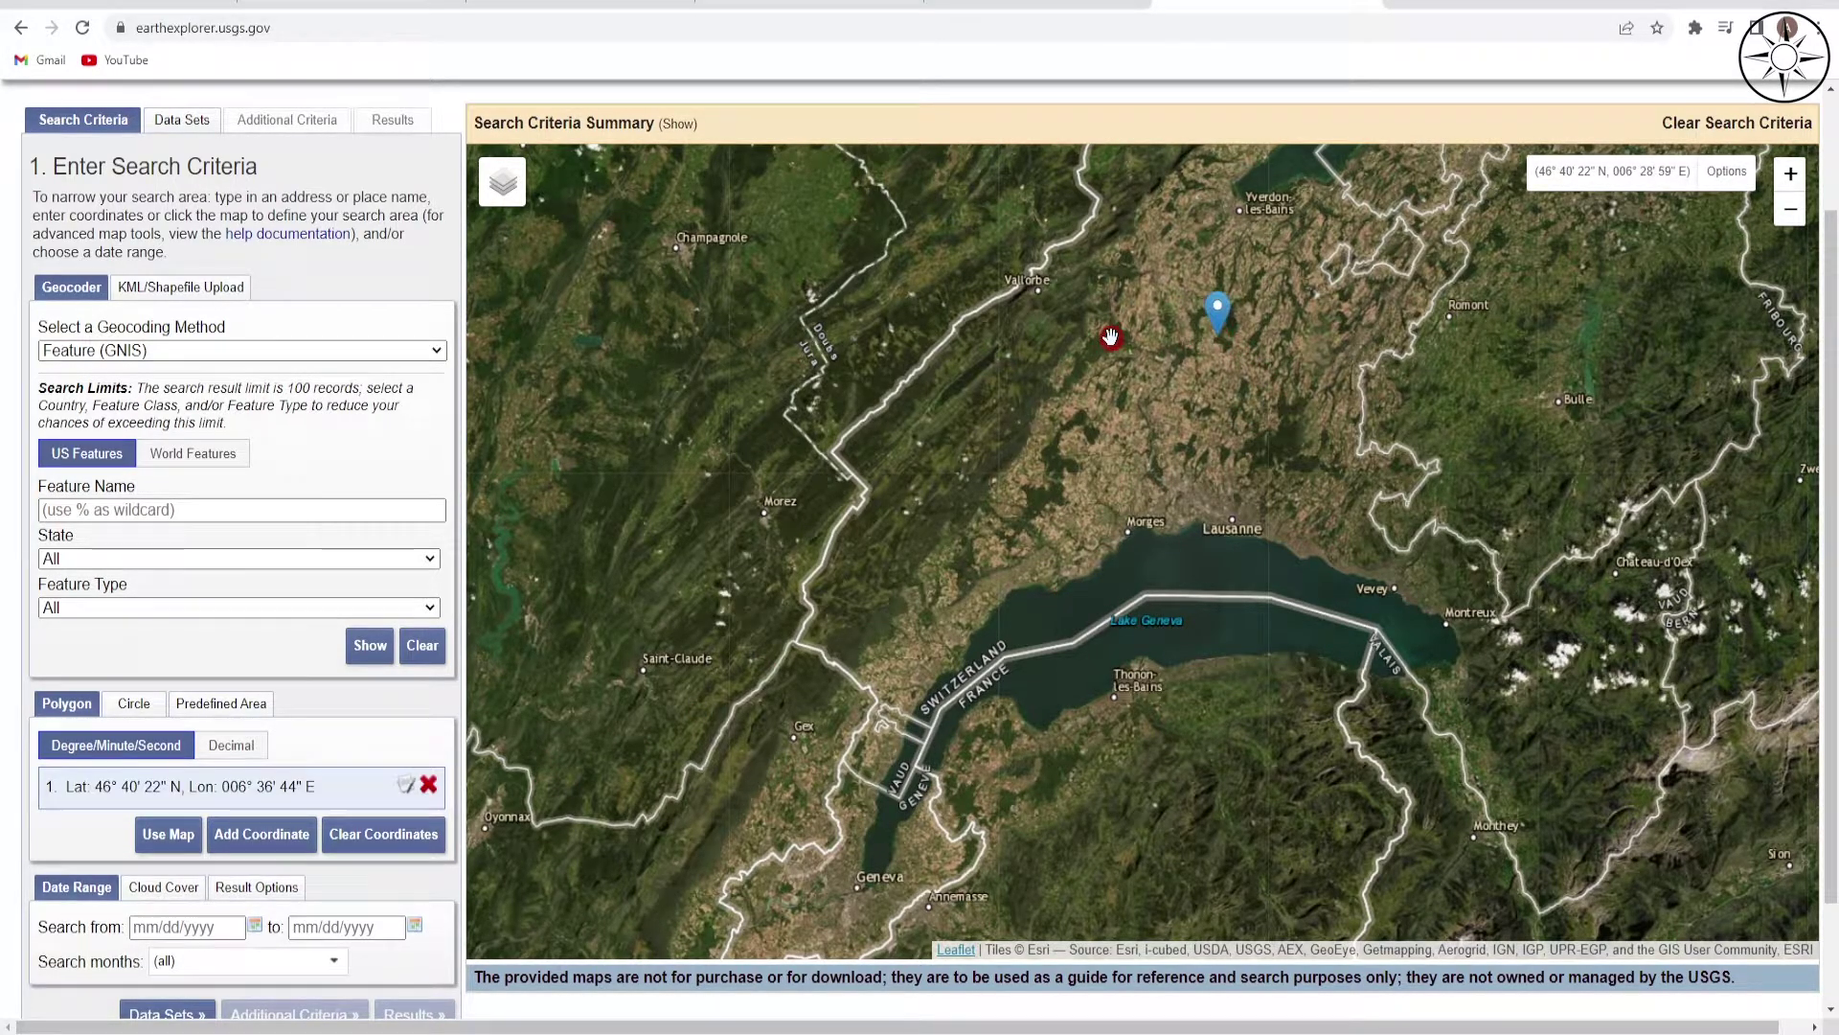
left_click(1062, 328)
left_click(1063, 427)
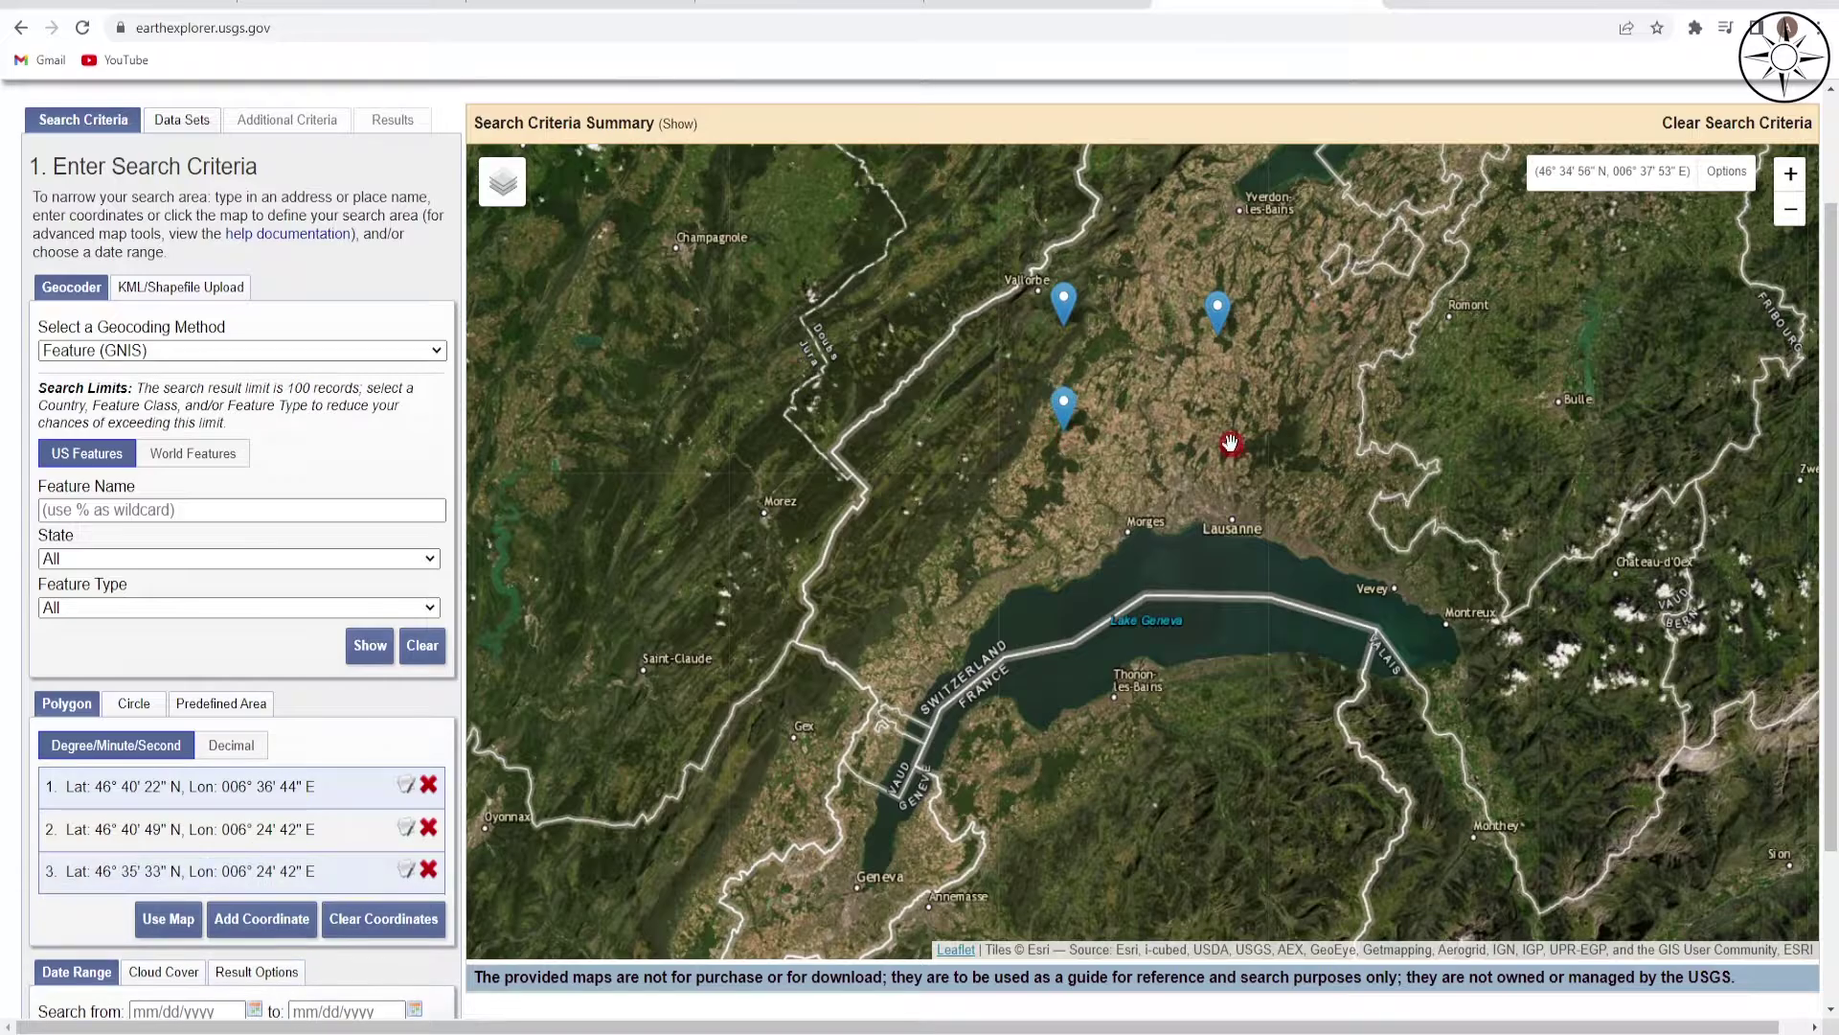
left_click(1231, 419)
scroll(1133, 461, "down", 2)
scroll(1116, 479, "up", 2)
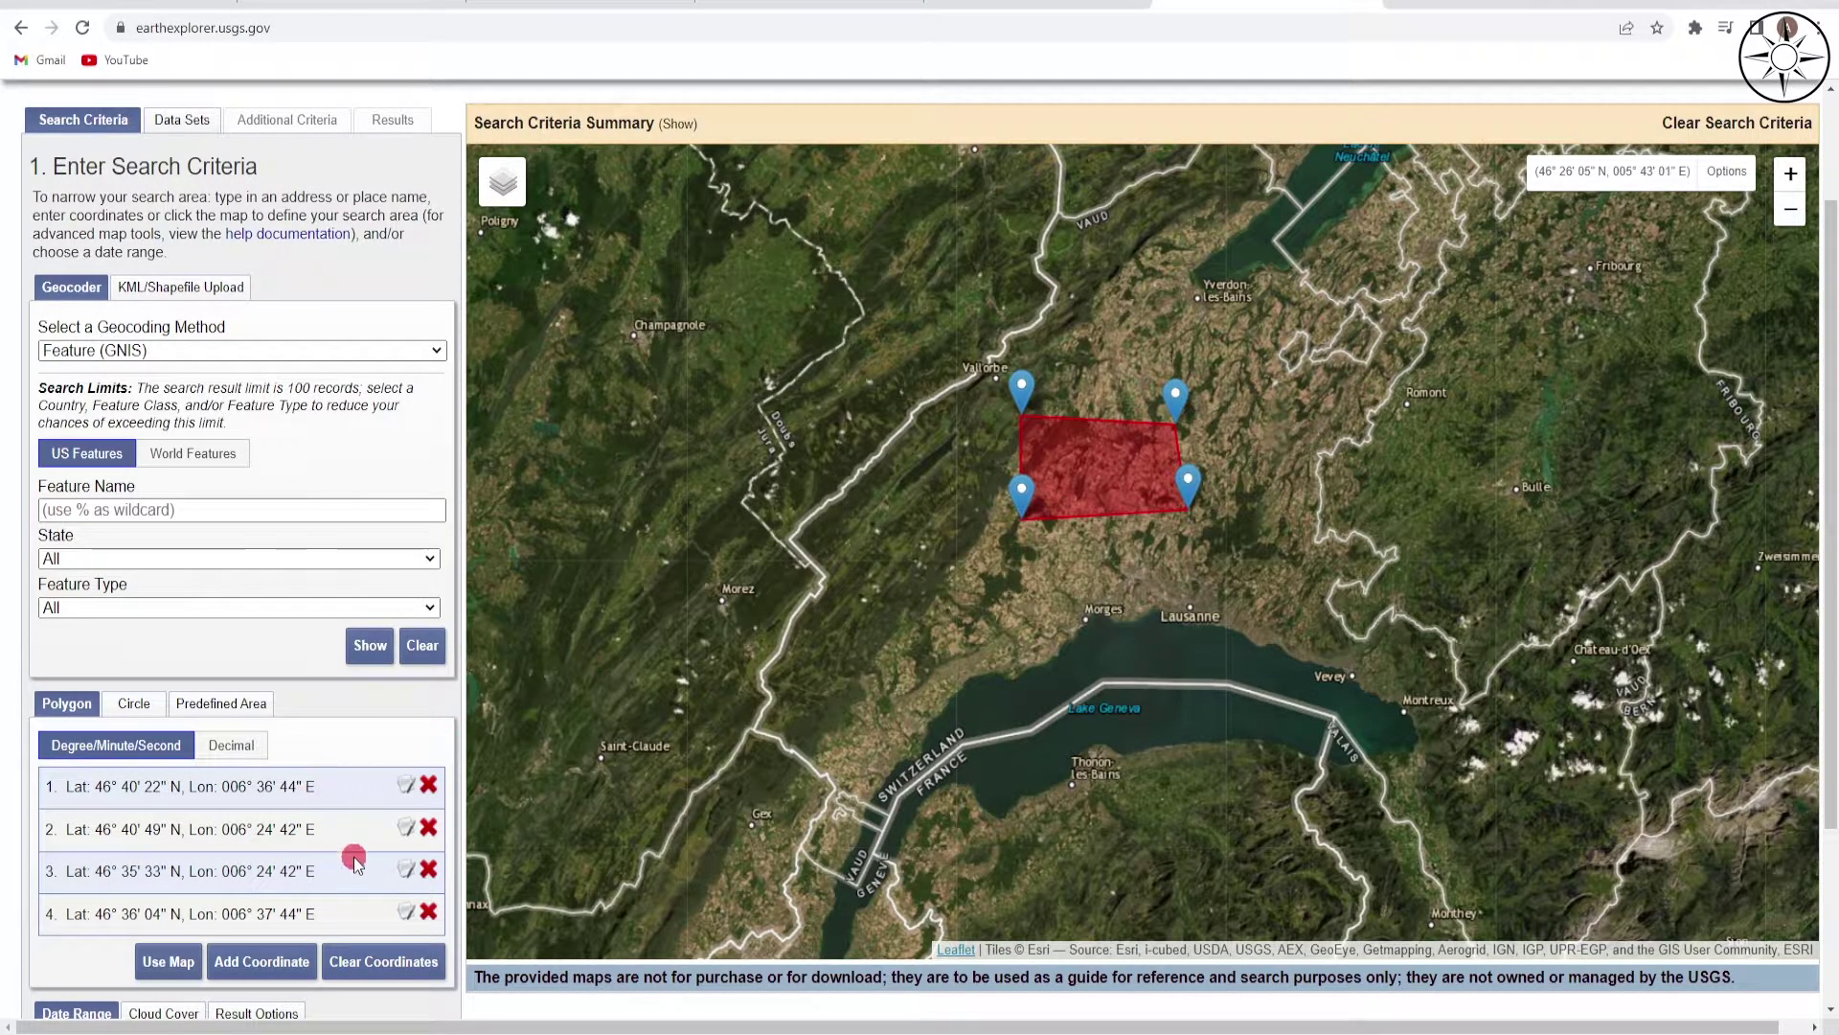
scroll(303, 920, "down", 2)
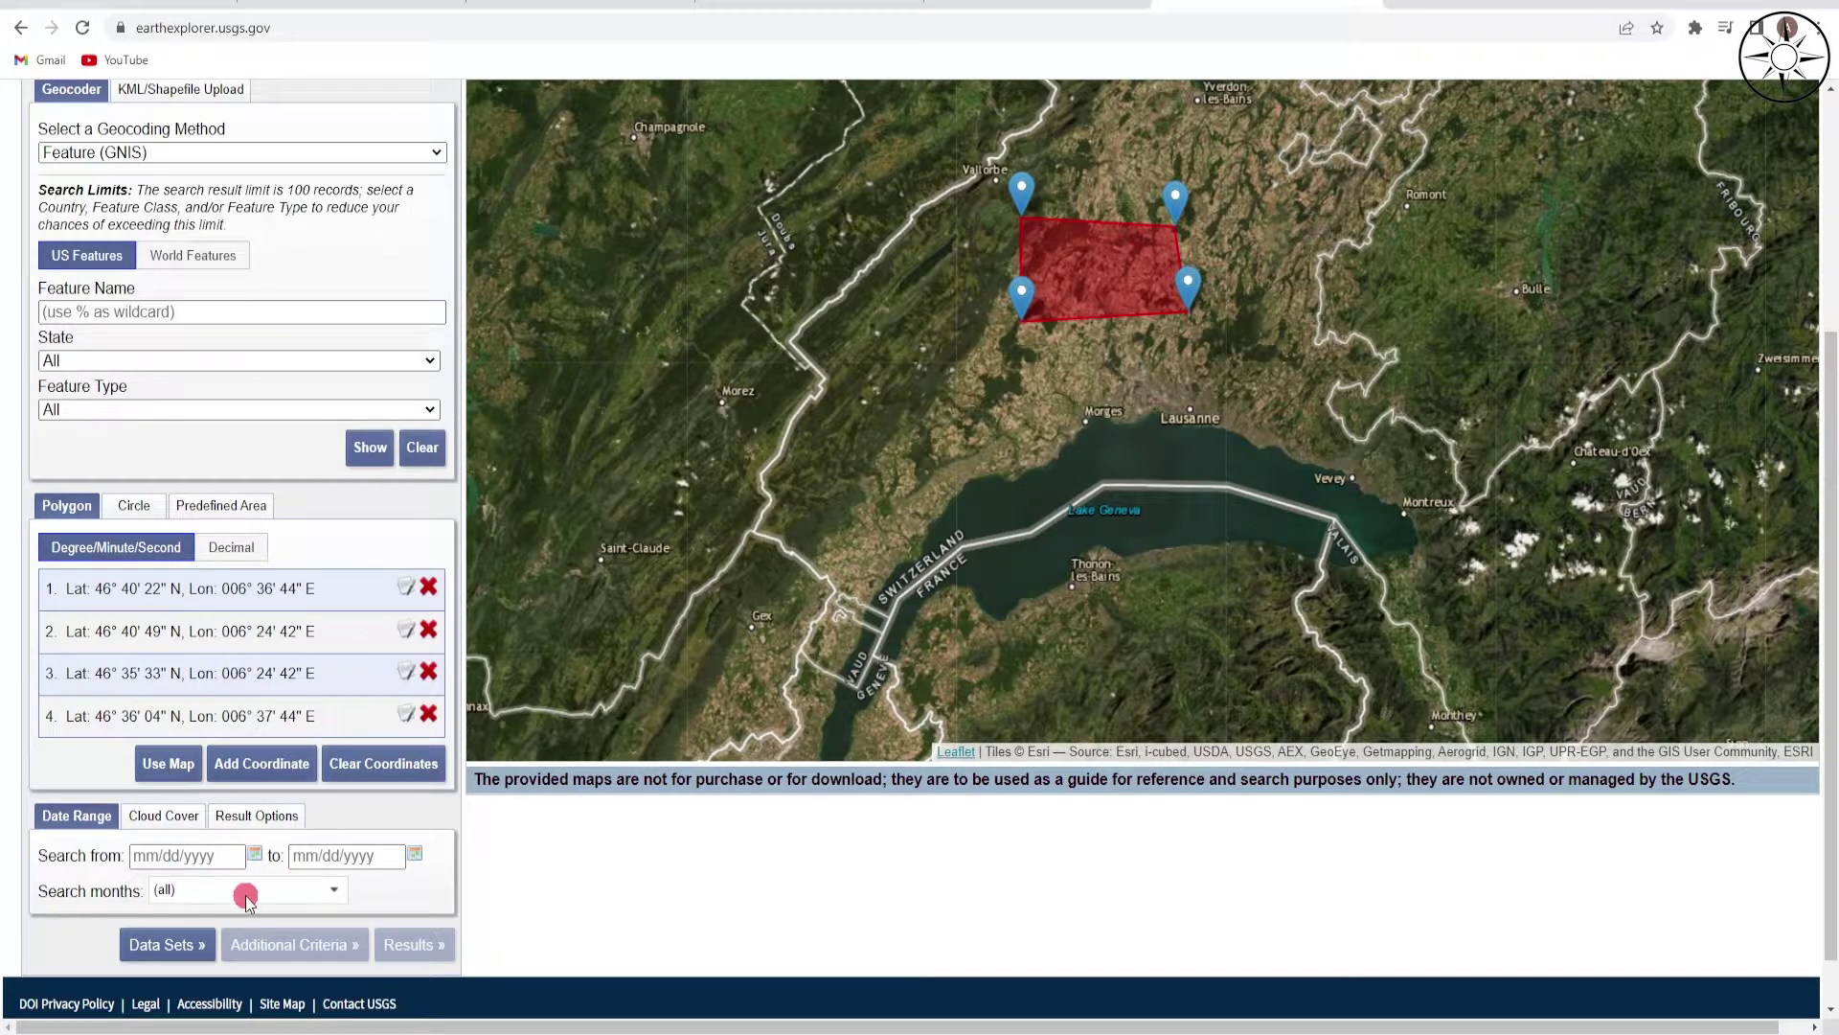
scroll(538, 909, "up", 1)
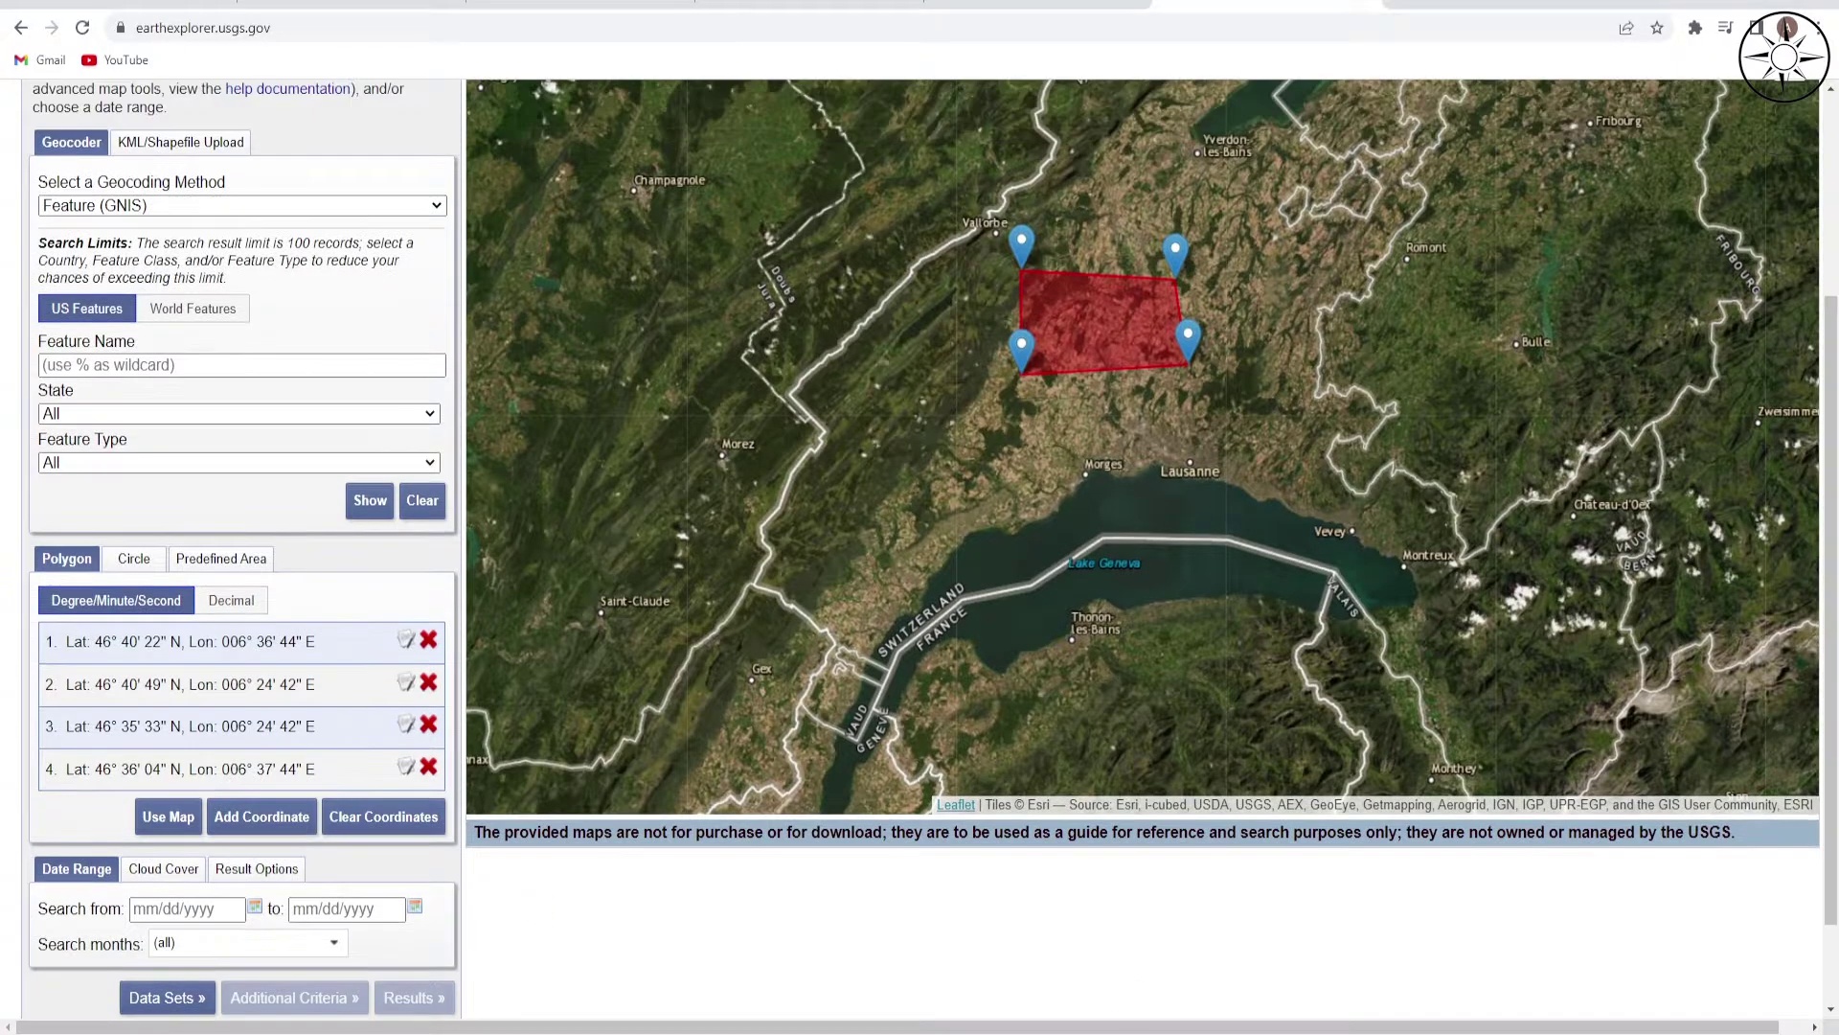
scroll(1598, 954, "up", 3)
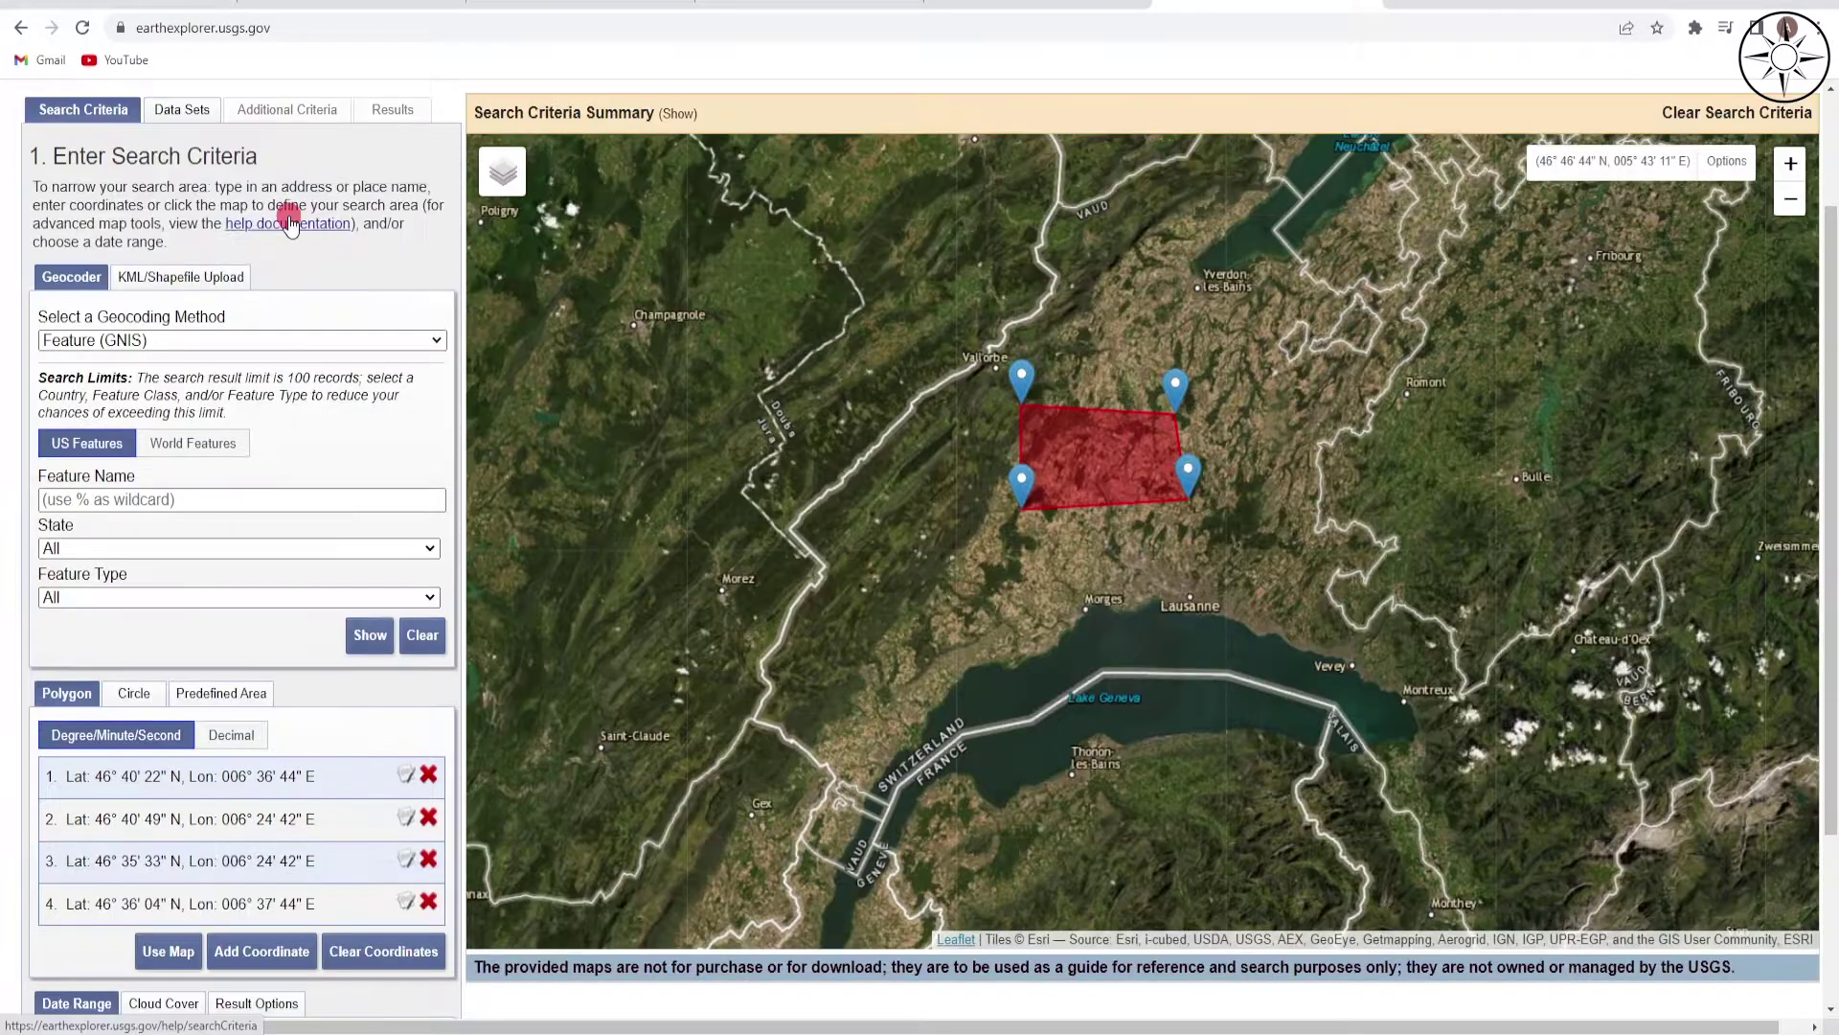
left_click(194, 111)
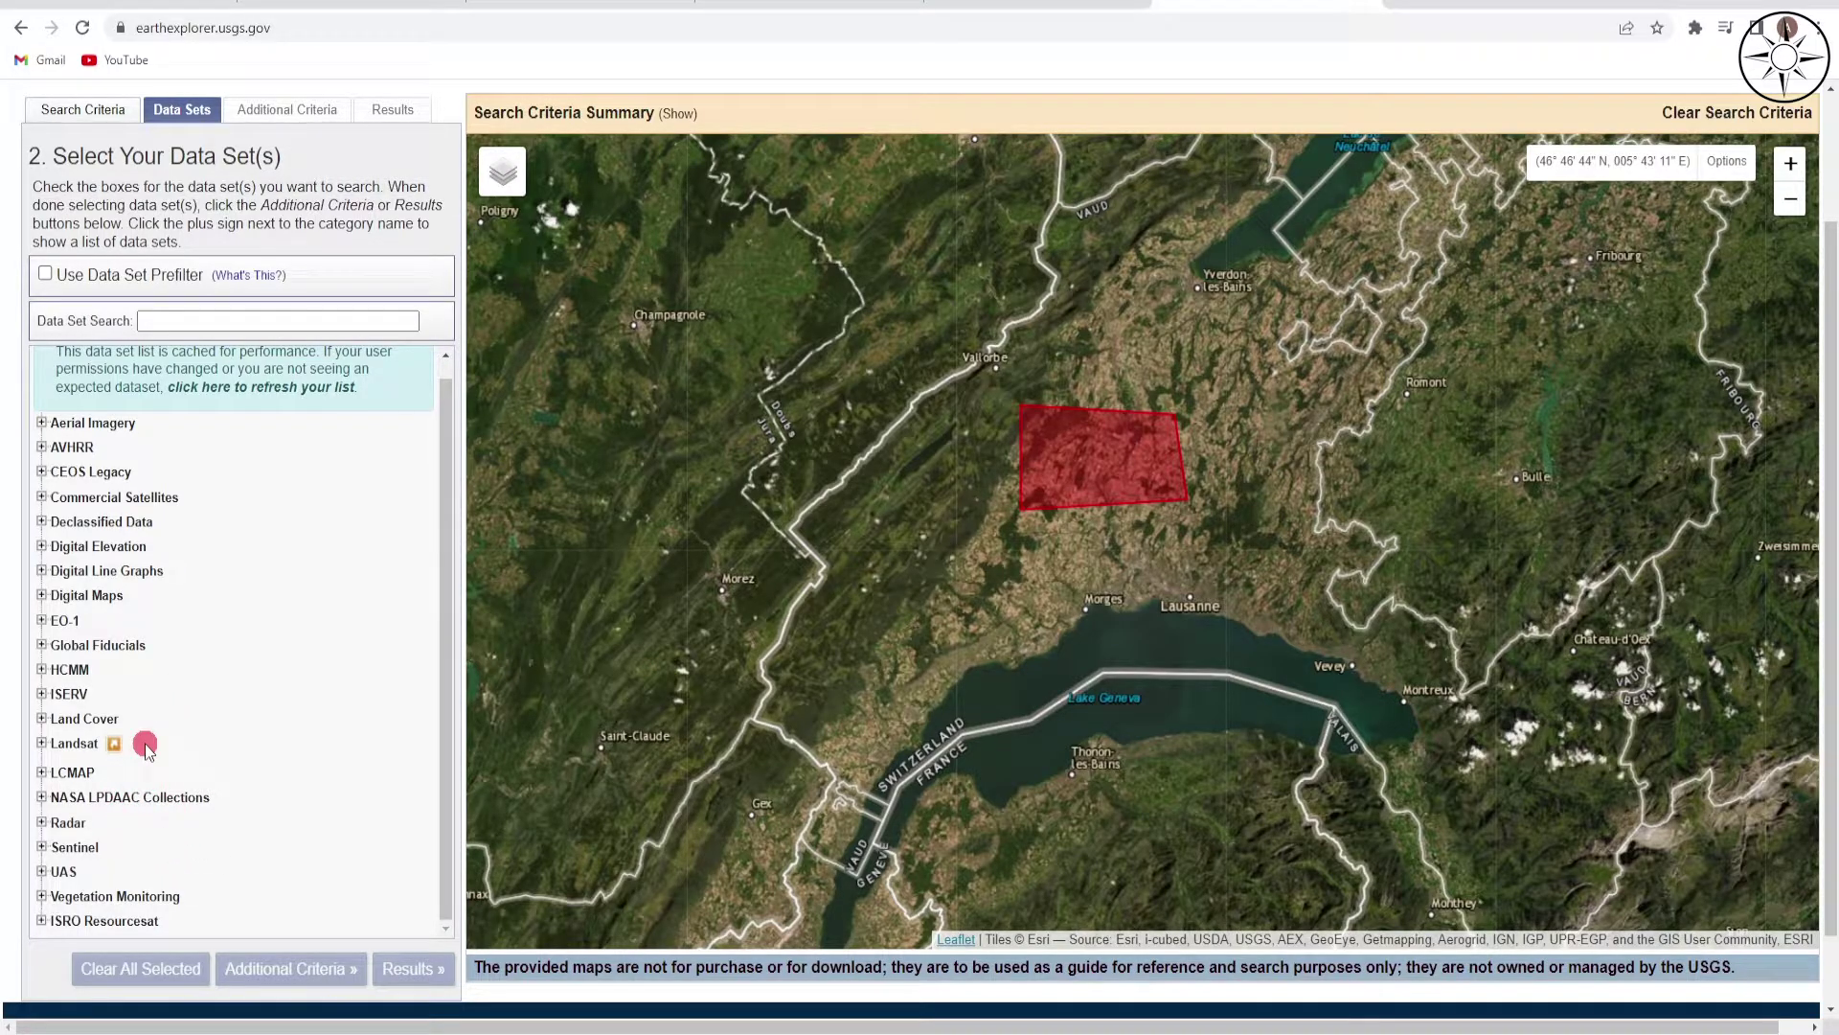
Tick Landsat 8-9 OLI/TIRS C2 L2 under Landsat Collection 2 Level-2, then go to Additional Criteria.
left_click(42, 743)
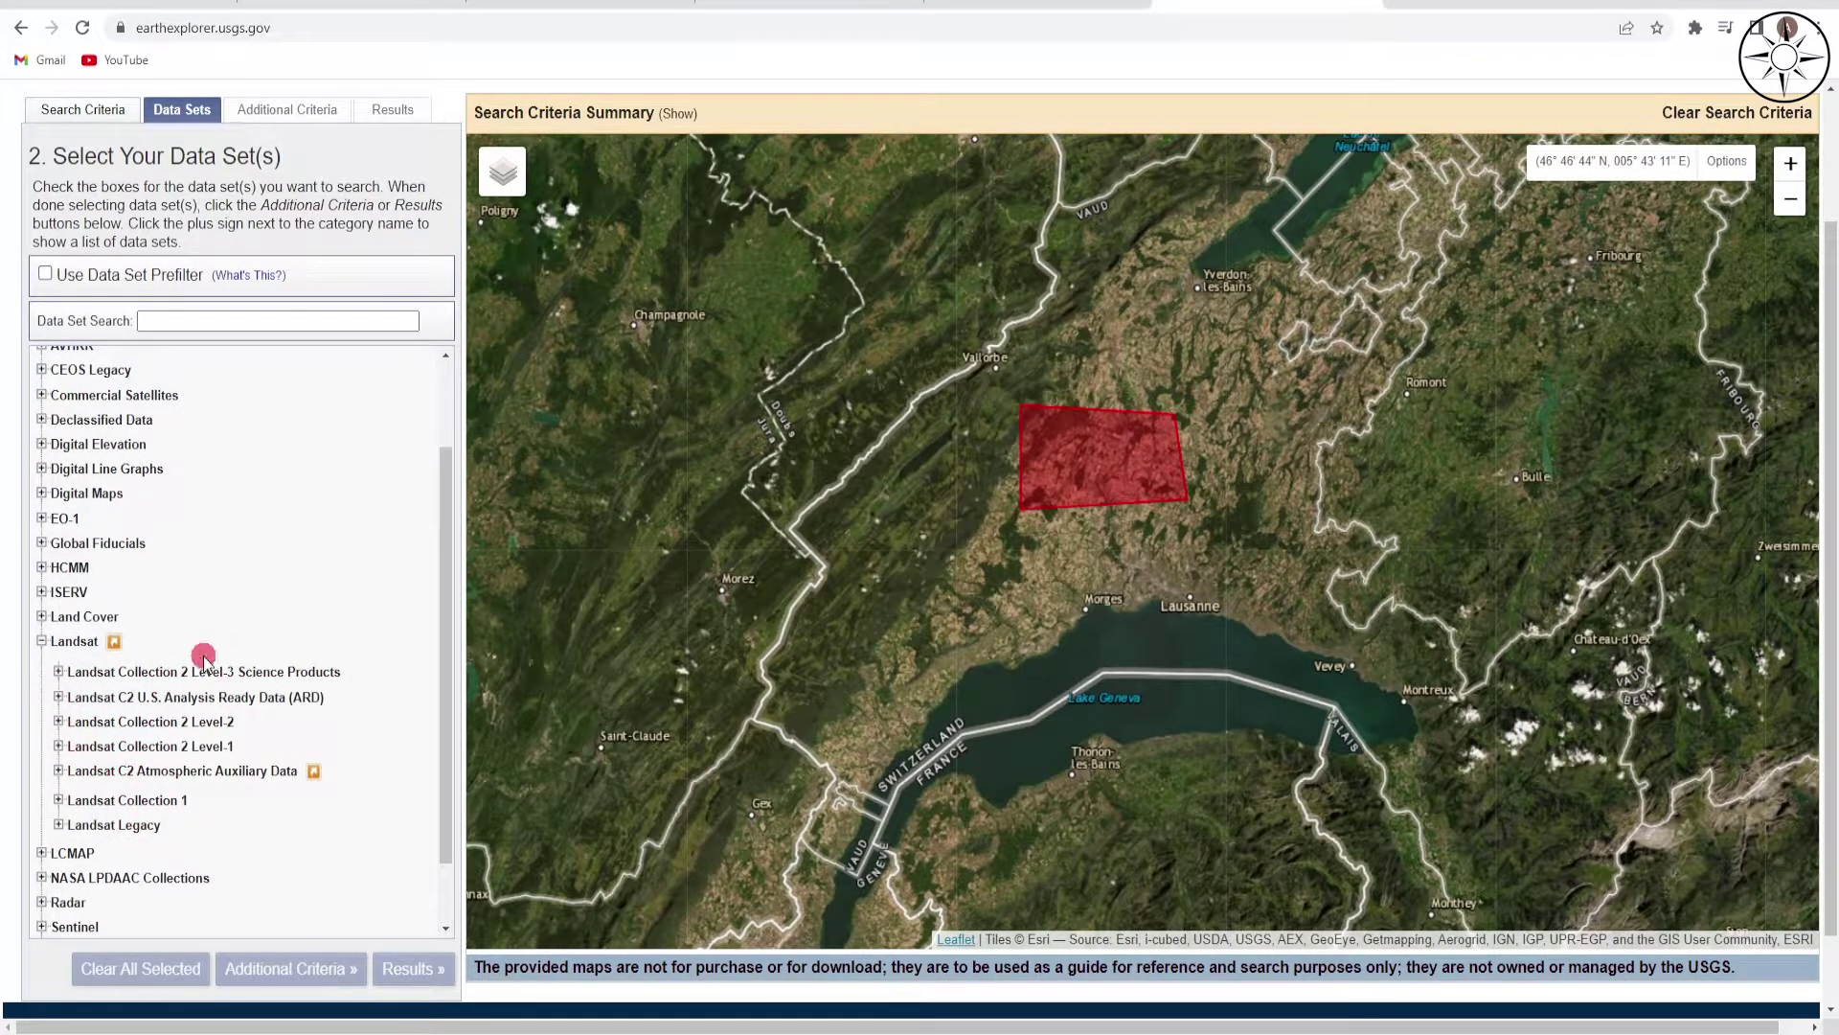
left_click(57, 721)
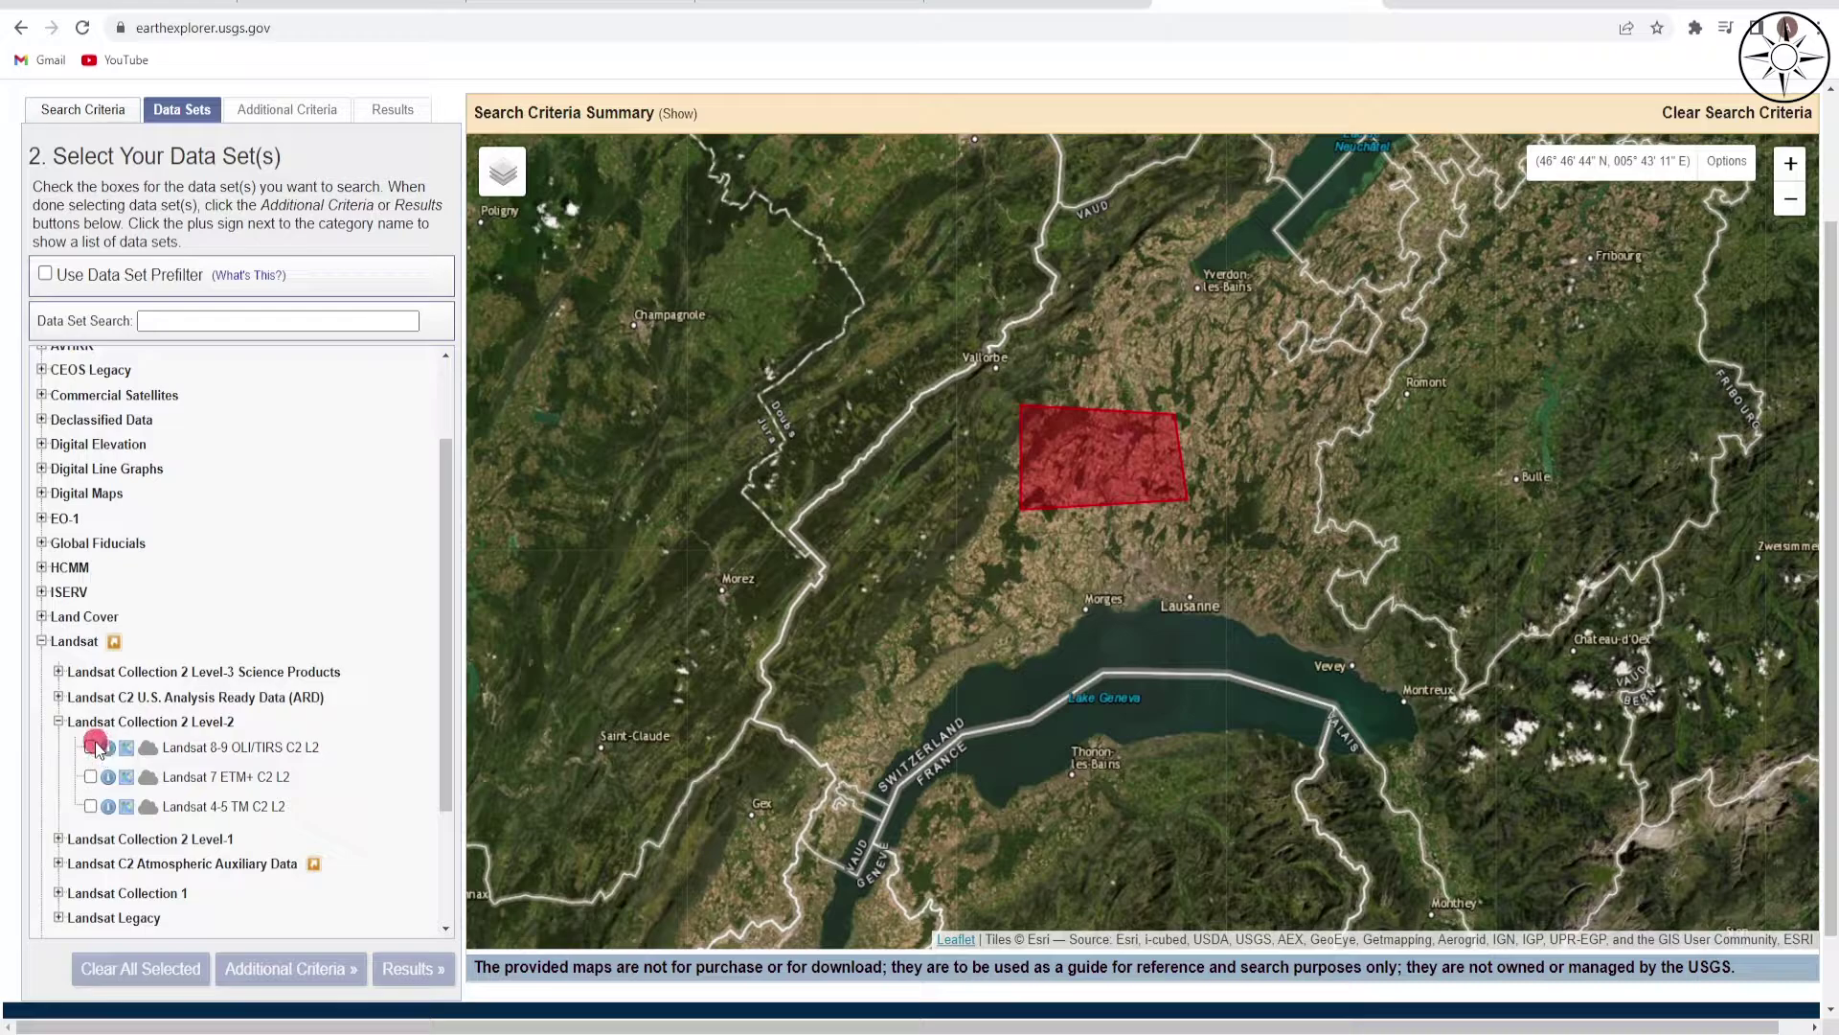
left_click(91, 748)
left_click(289, 119)
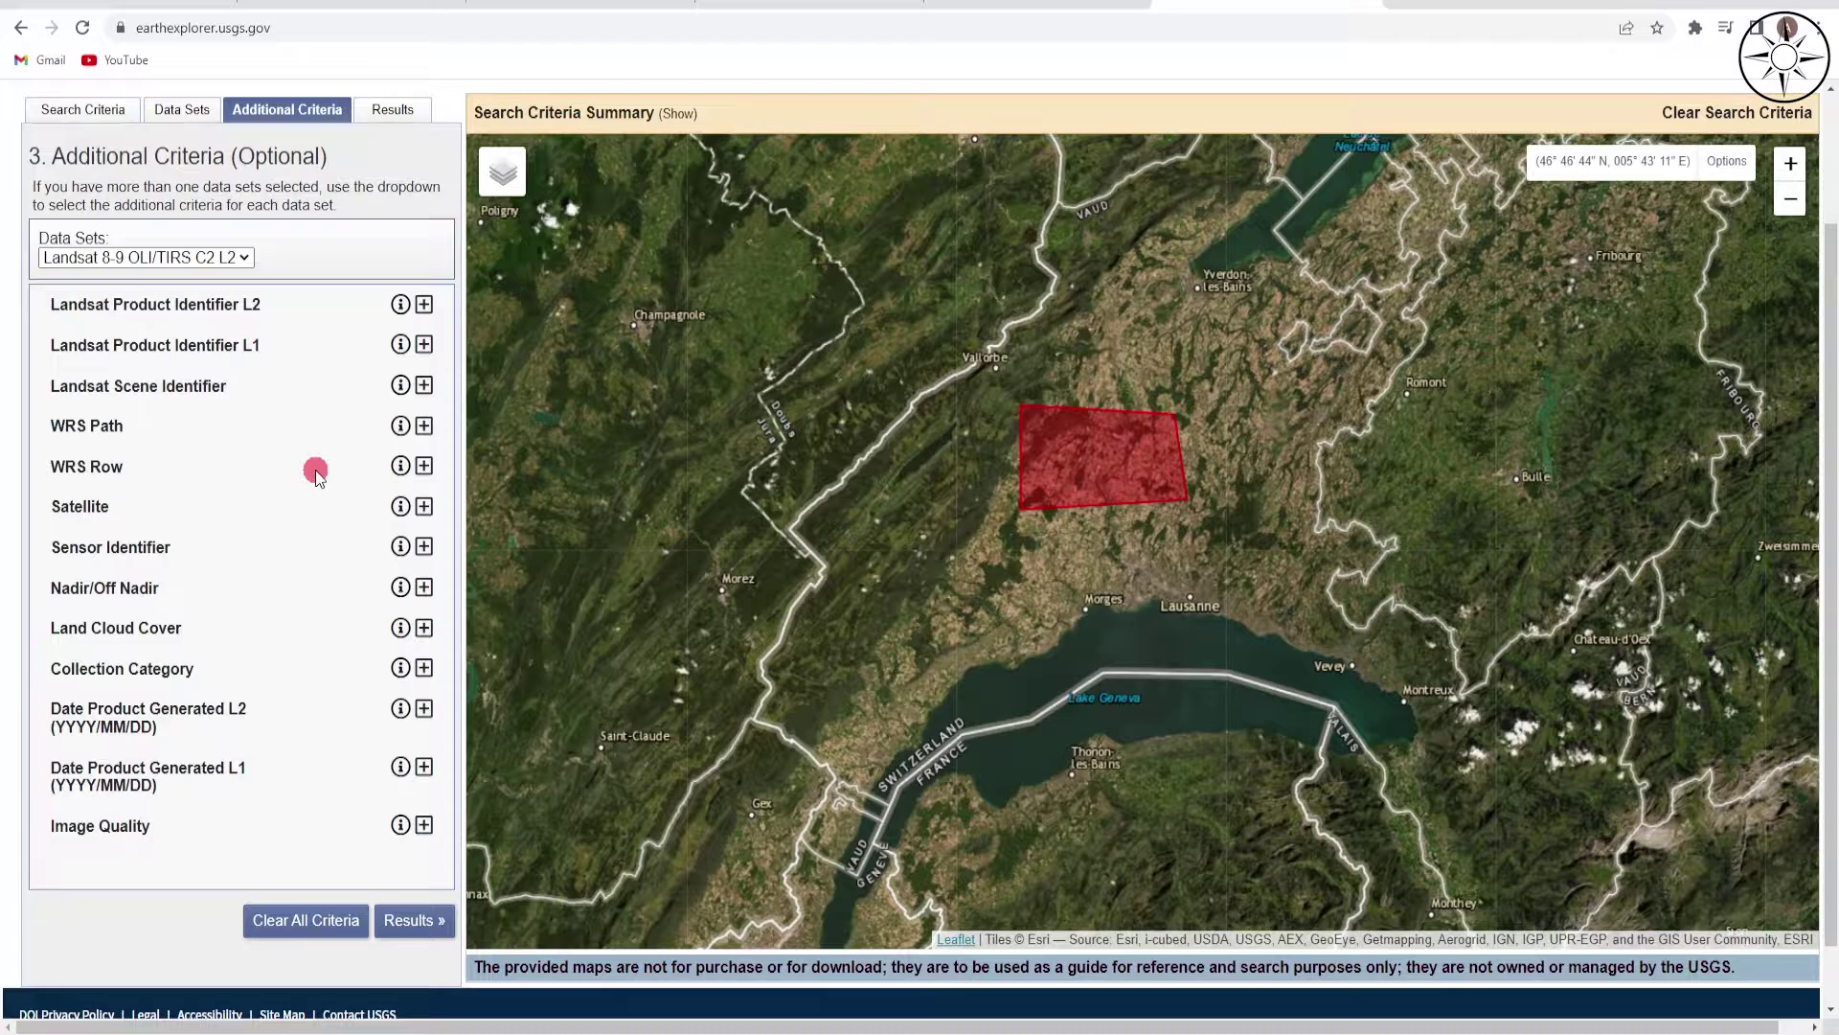
Keep the Satellite filter at All and run the search, listing 707 scenes.
left_click(423, 506)
left_click(218, 539)
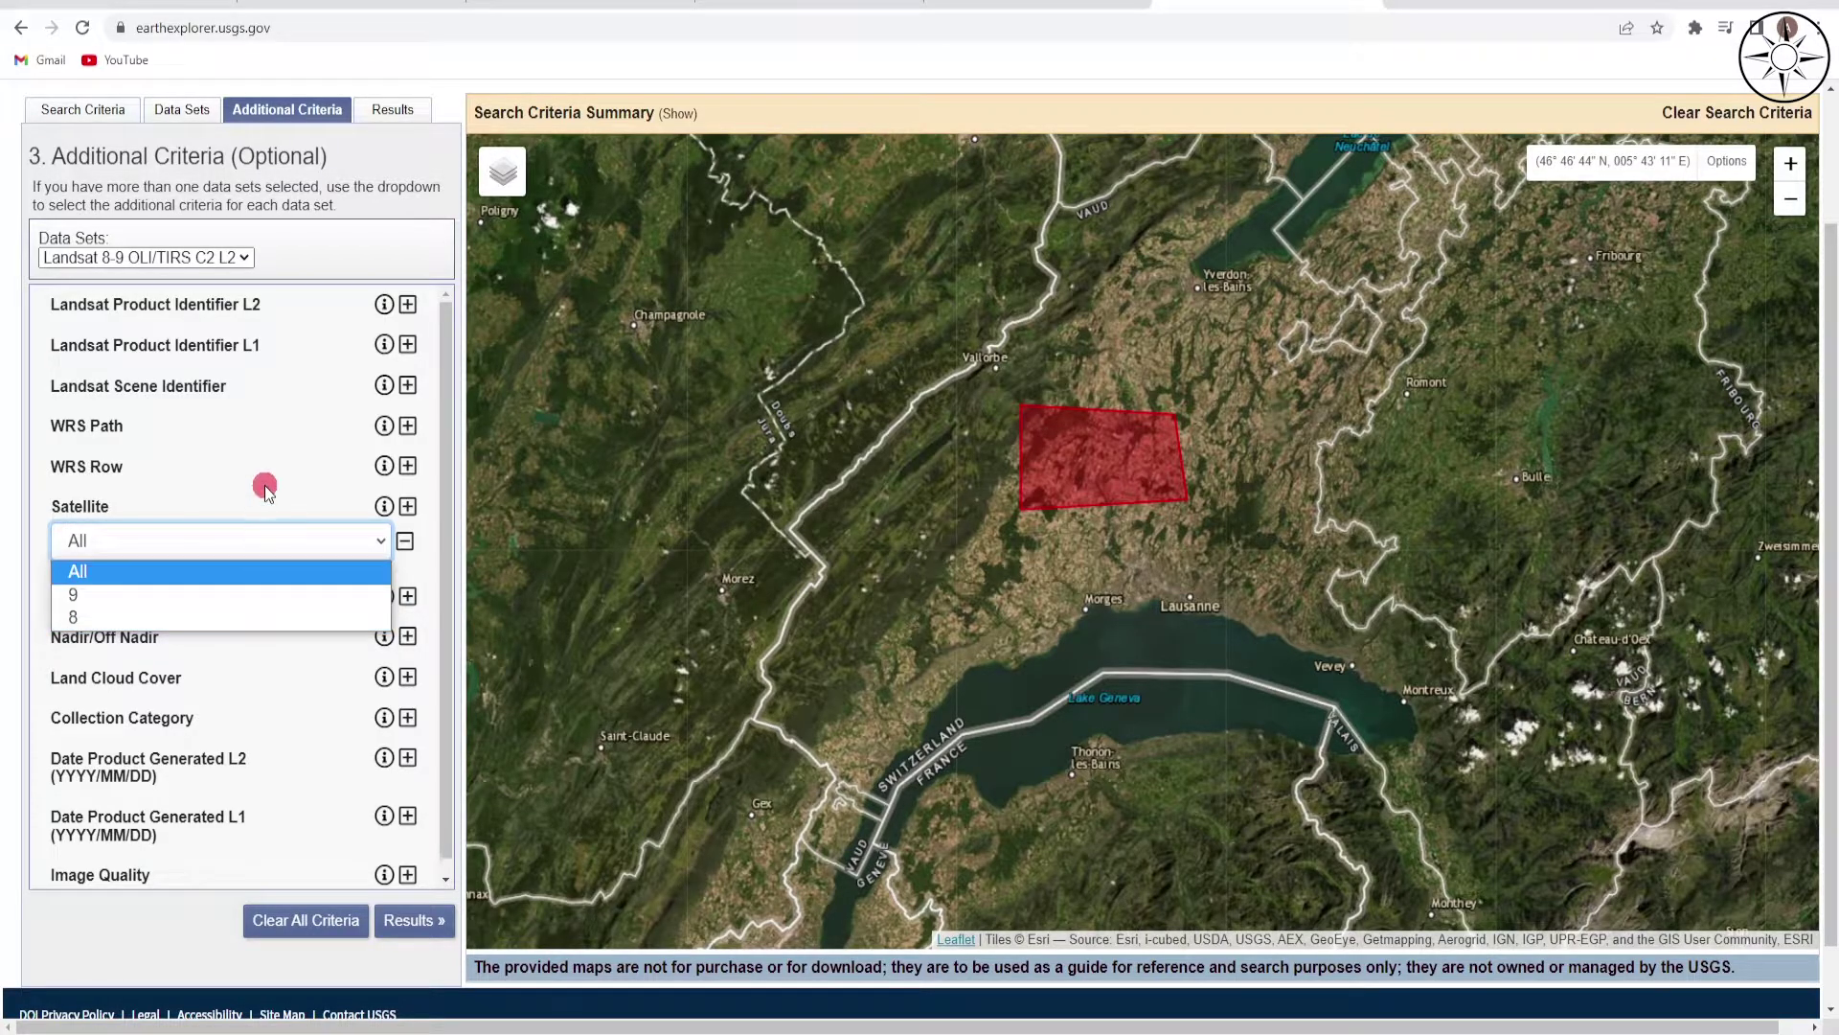
left_click(214, 505)
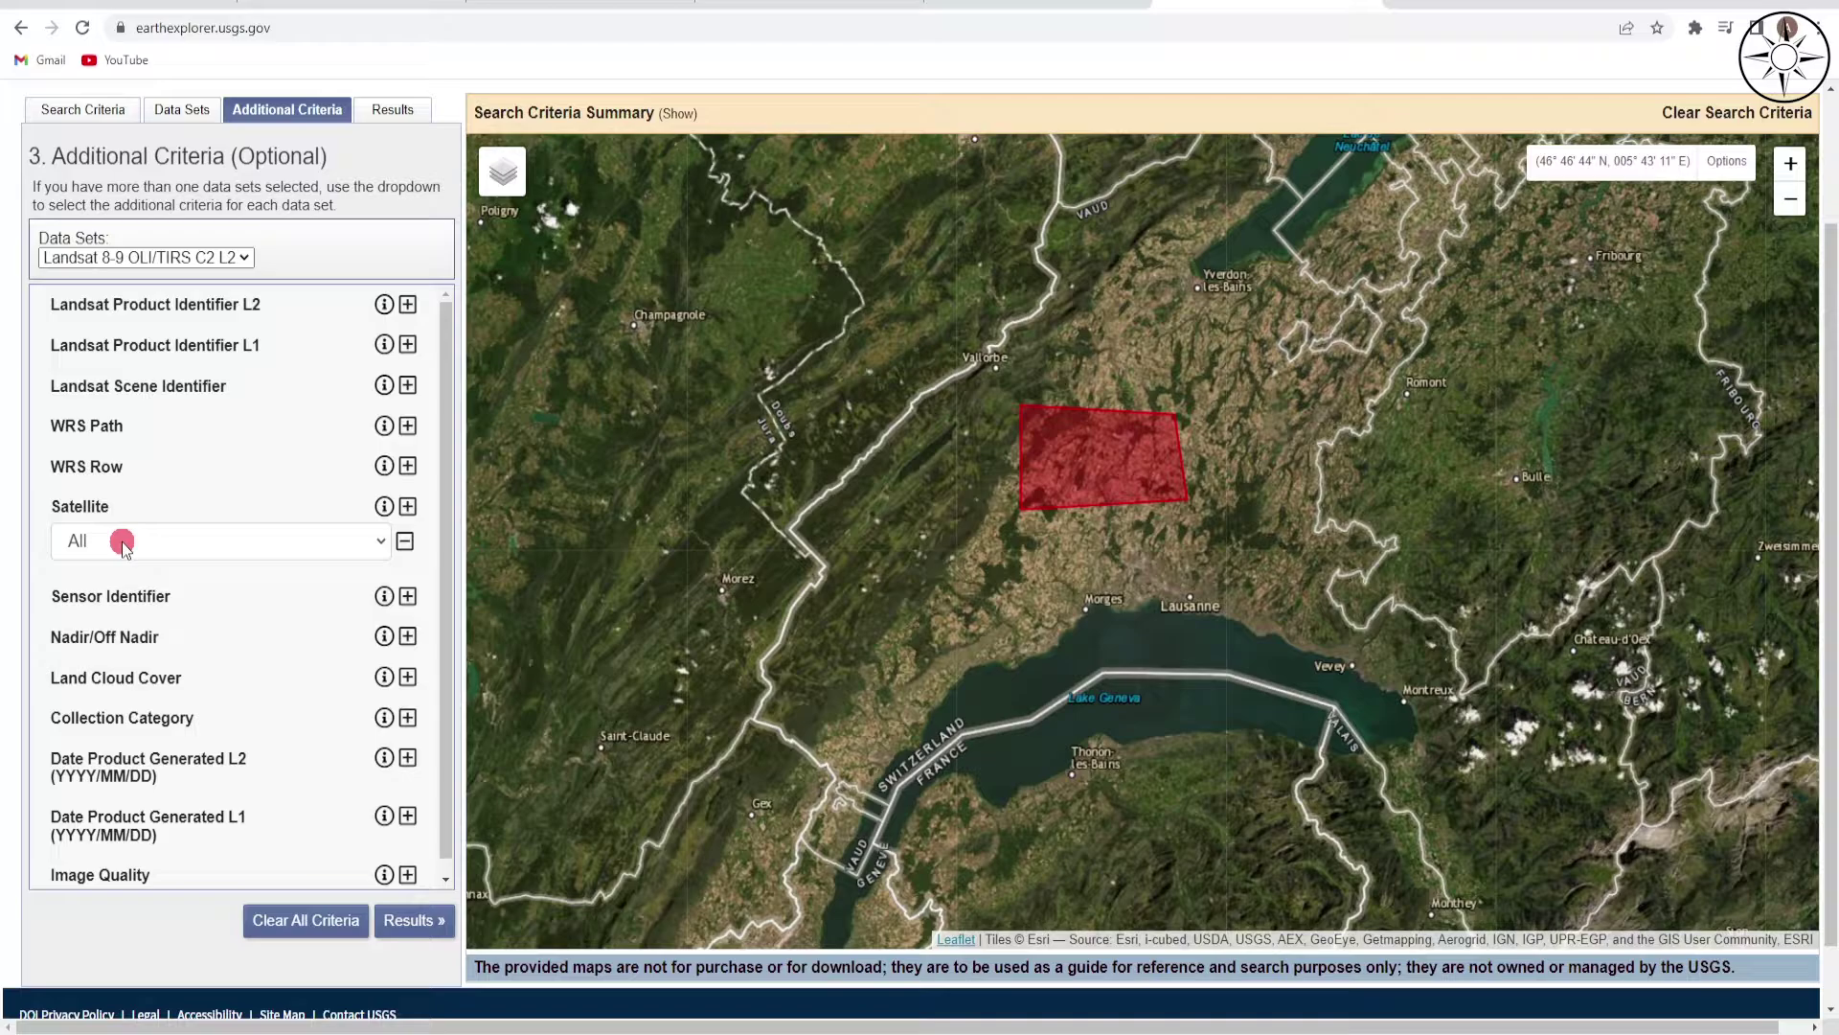
left_click(406, 541)
left_click(393, 111)
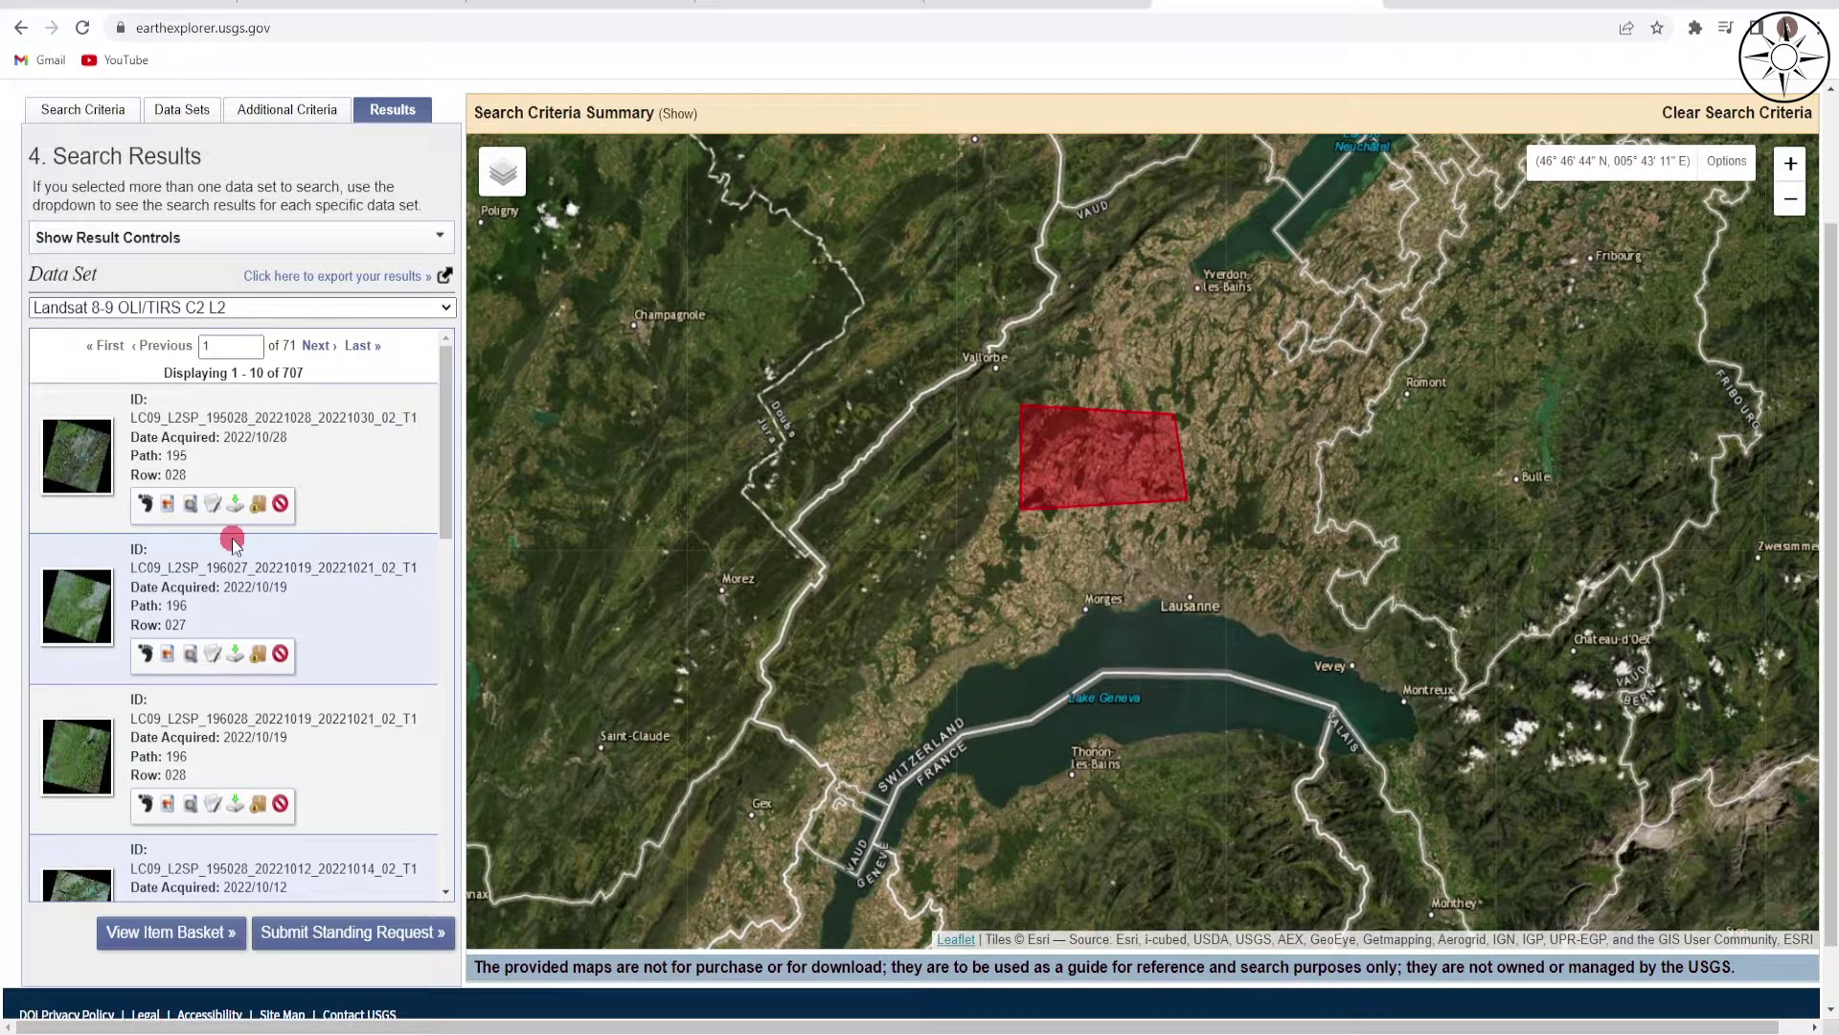
Show the 2022/10/28 scene's footprint (path 195, row 028) and centre it on the map.
scroll(191, 536, "down", 3)
scroll(193, 550, "up", 3)
scroll(1173, 537, "down", 1)
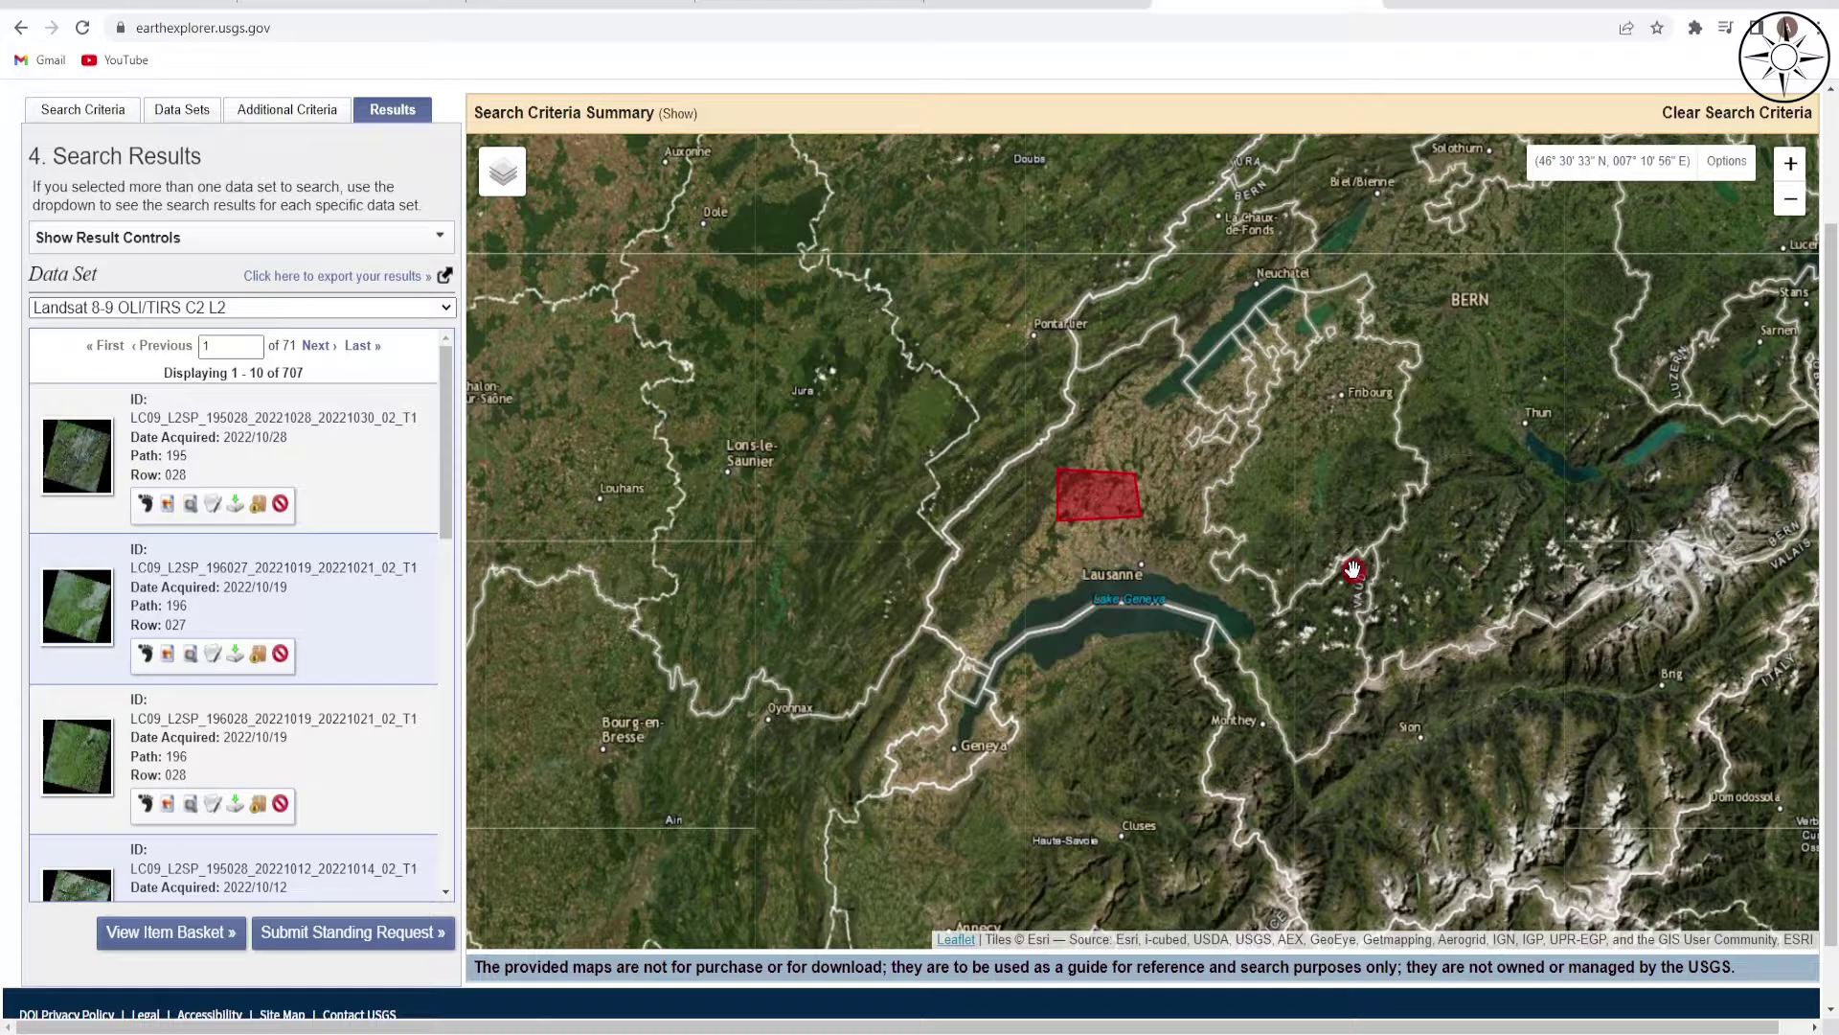
left_click(145, 505)
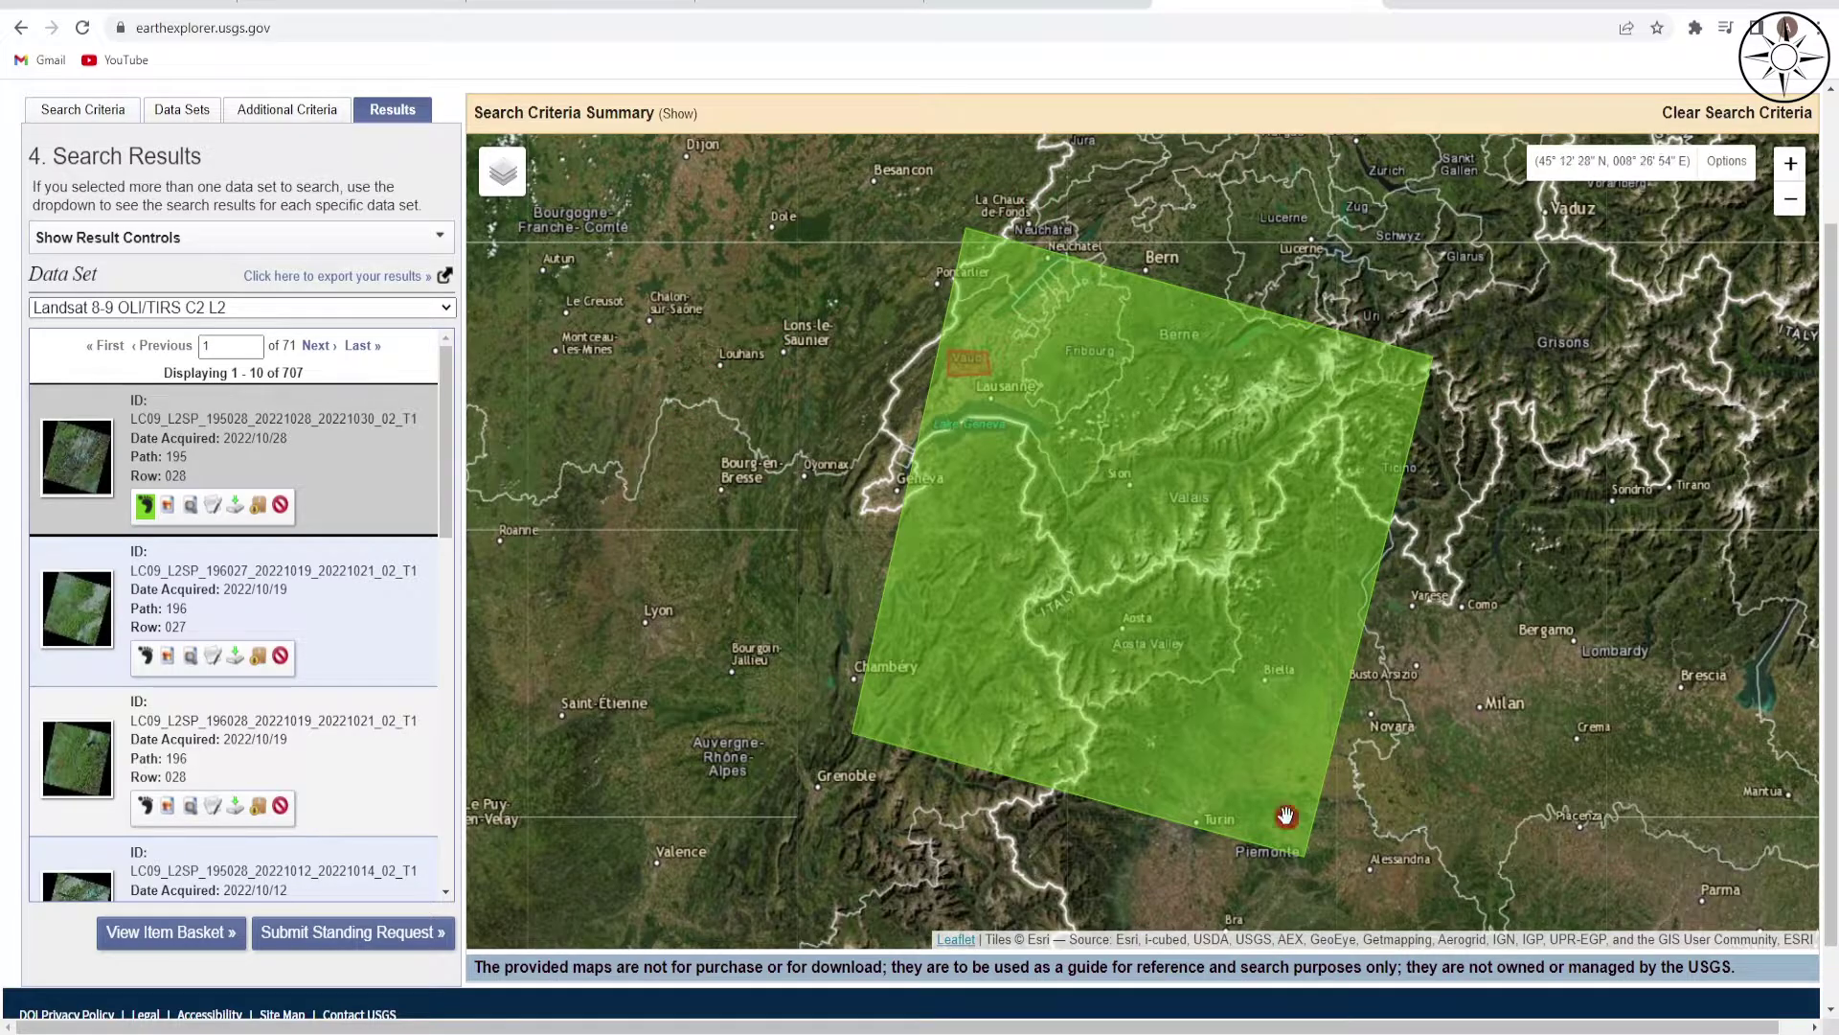
left_click(145, 657)
left_click(145, 657)
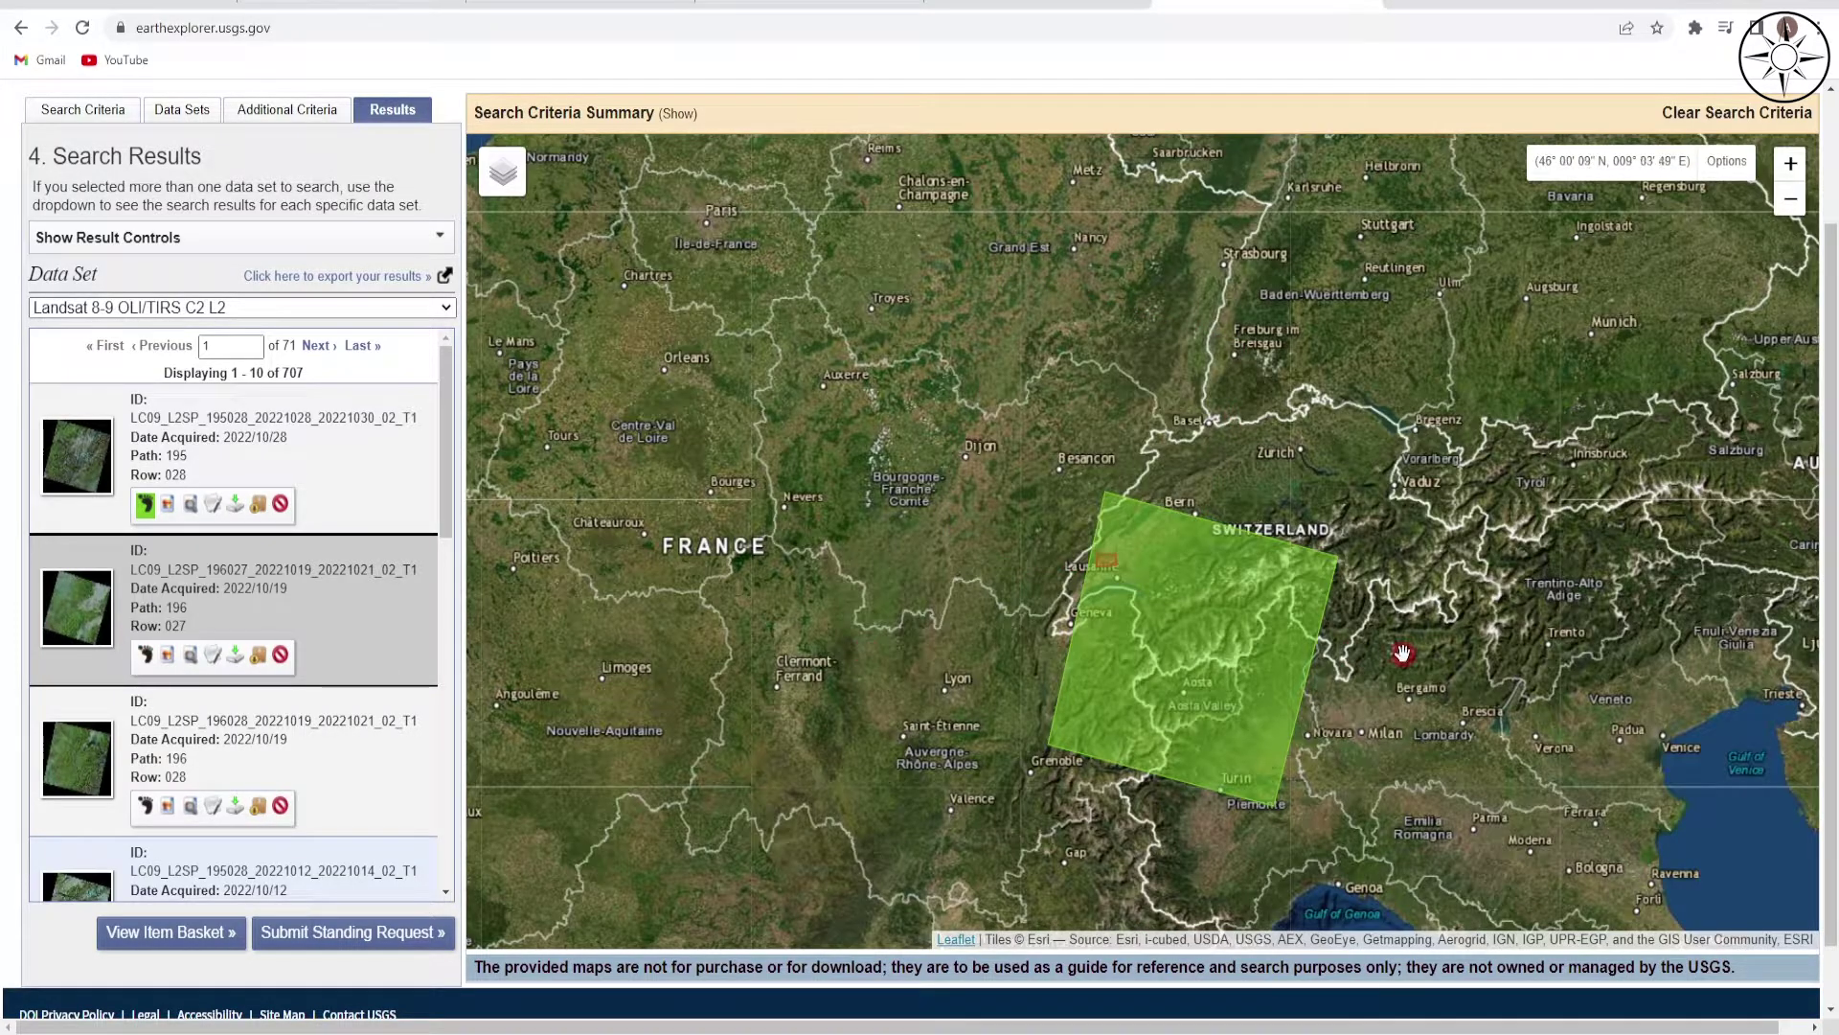
left_click_drag(1400, 645, 1256, 499)
scroll(1052, 479, "down", 1)
scroll(1121, 485, "up", 2)
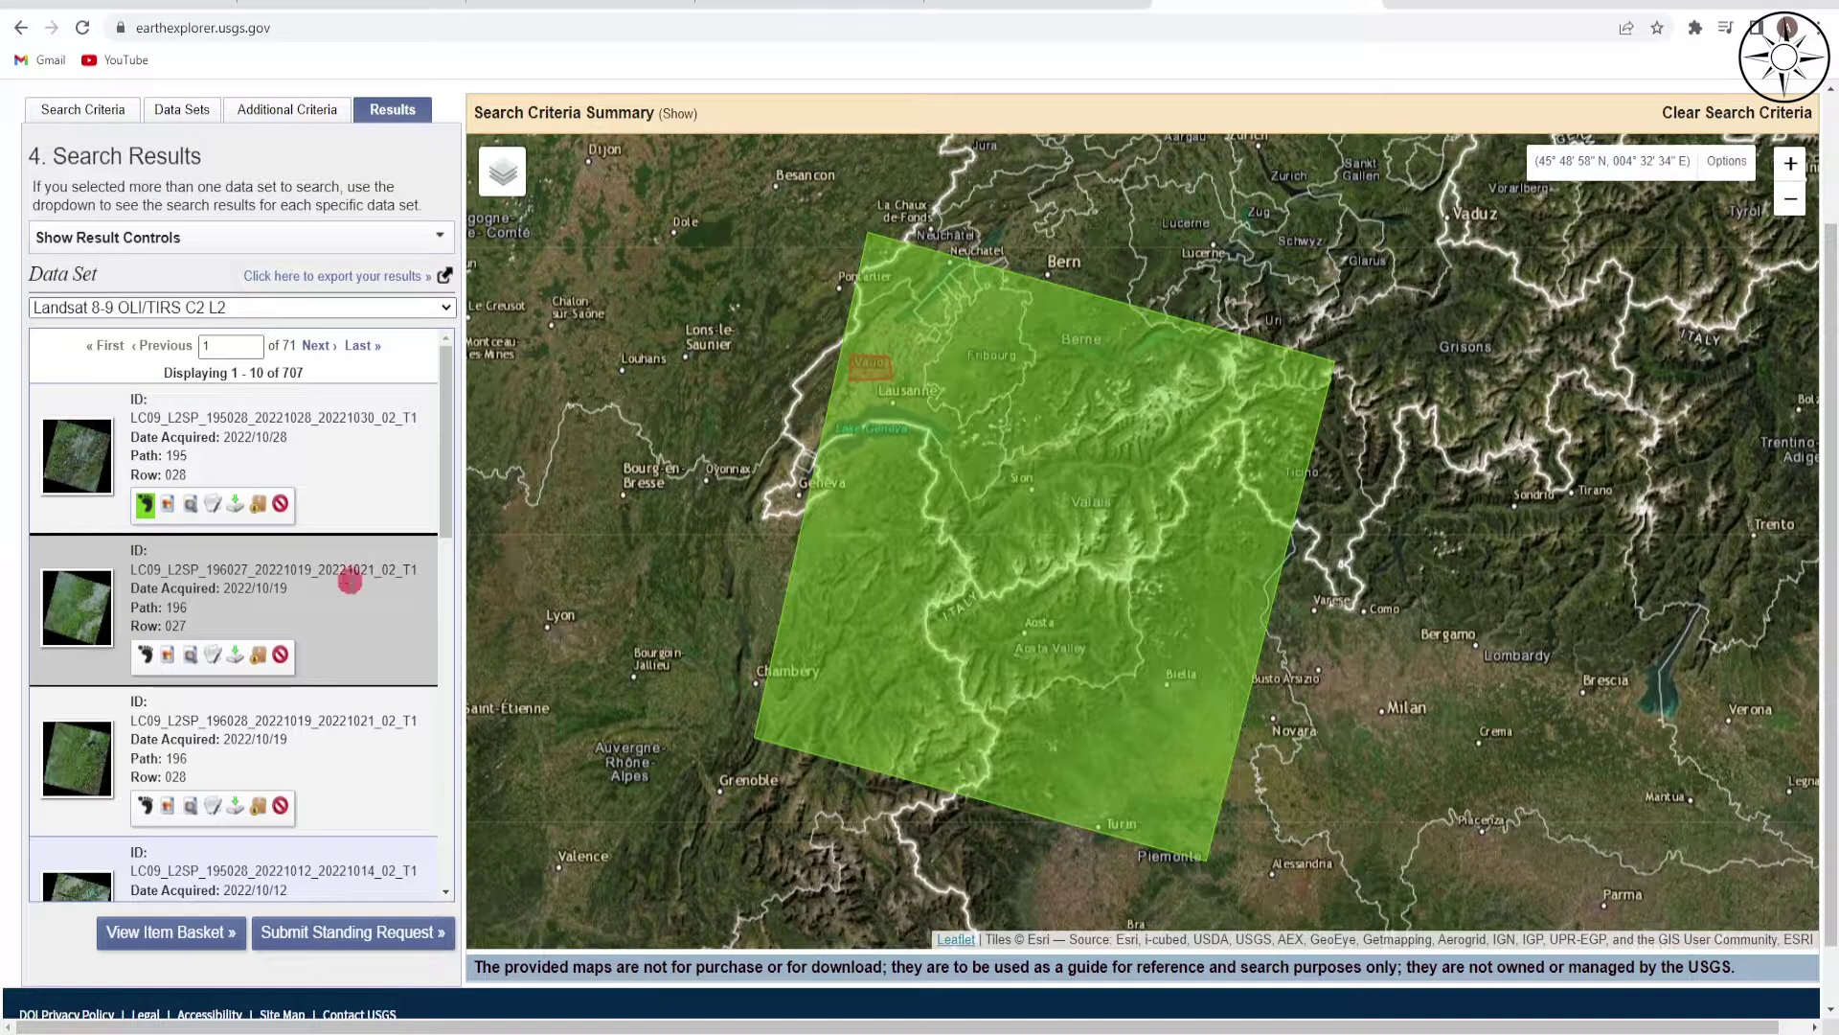
Download the 1.00 GiB Level-2 Product Bundle for scene LC09_L2SP_196027_20221019_20221021_02_T1.
left_click(234, 660)
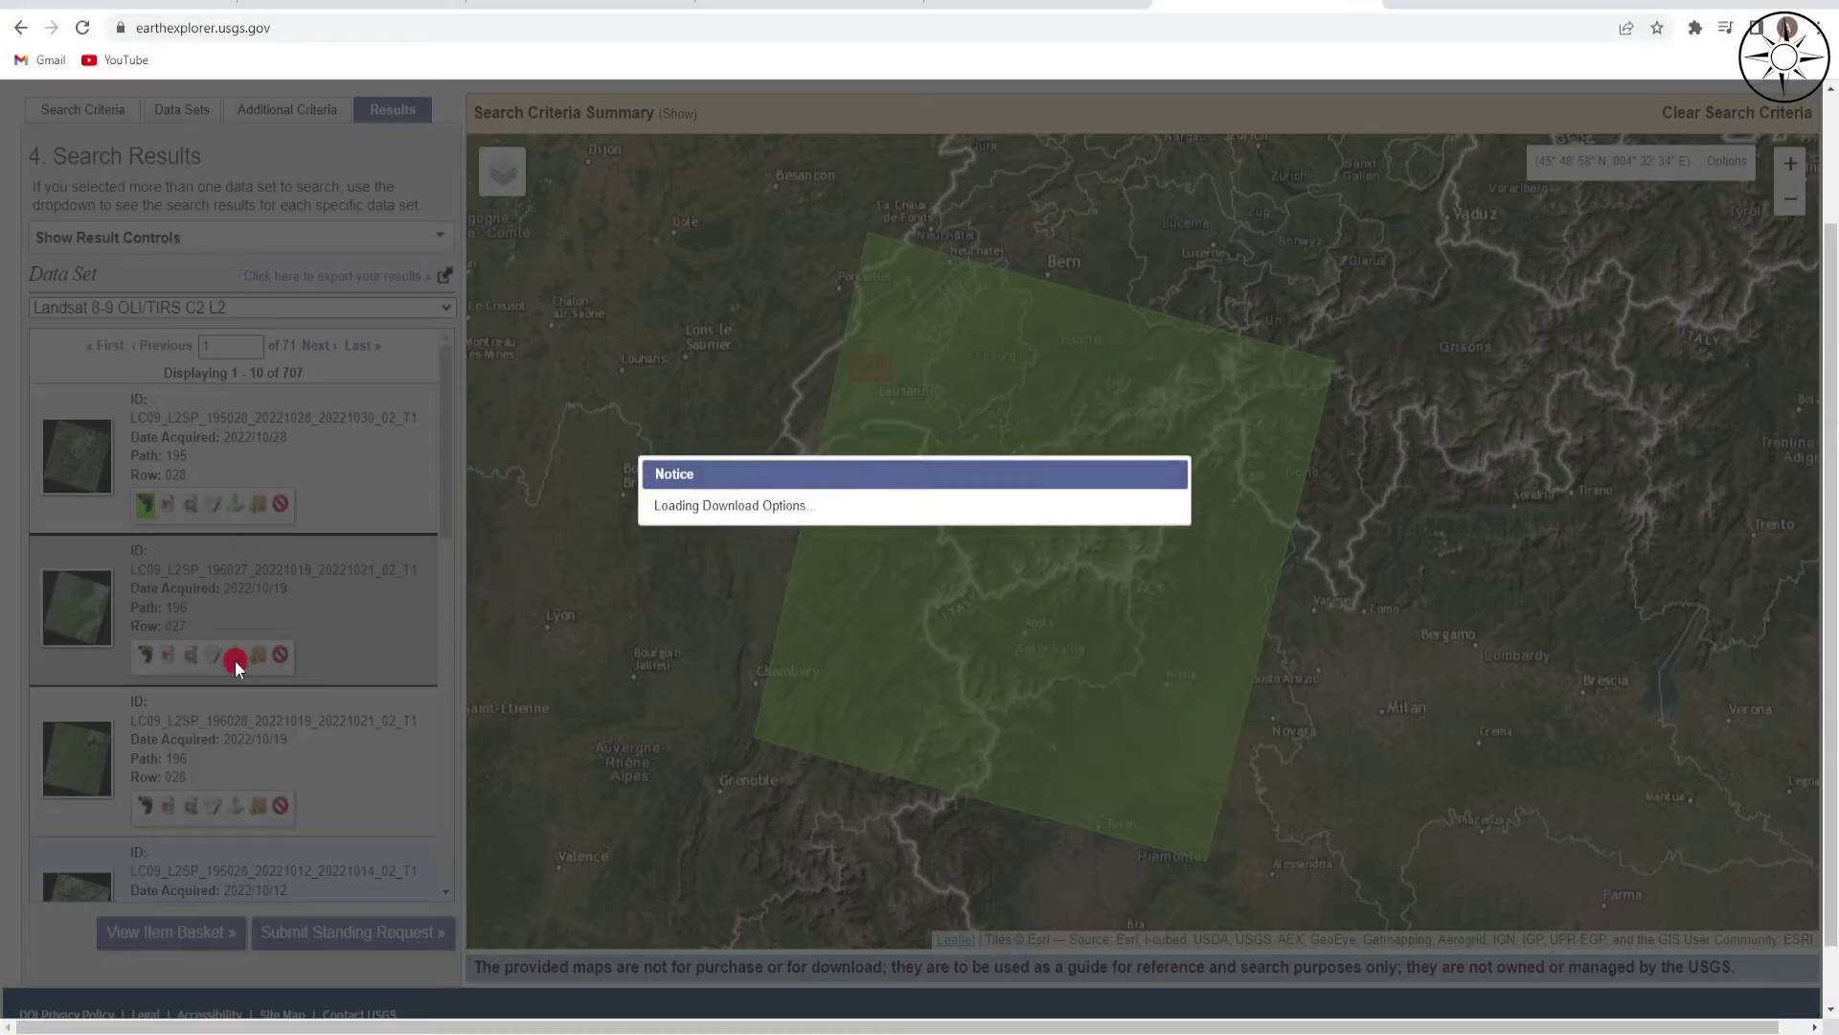
left_click(830, 526)
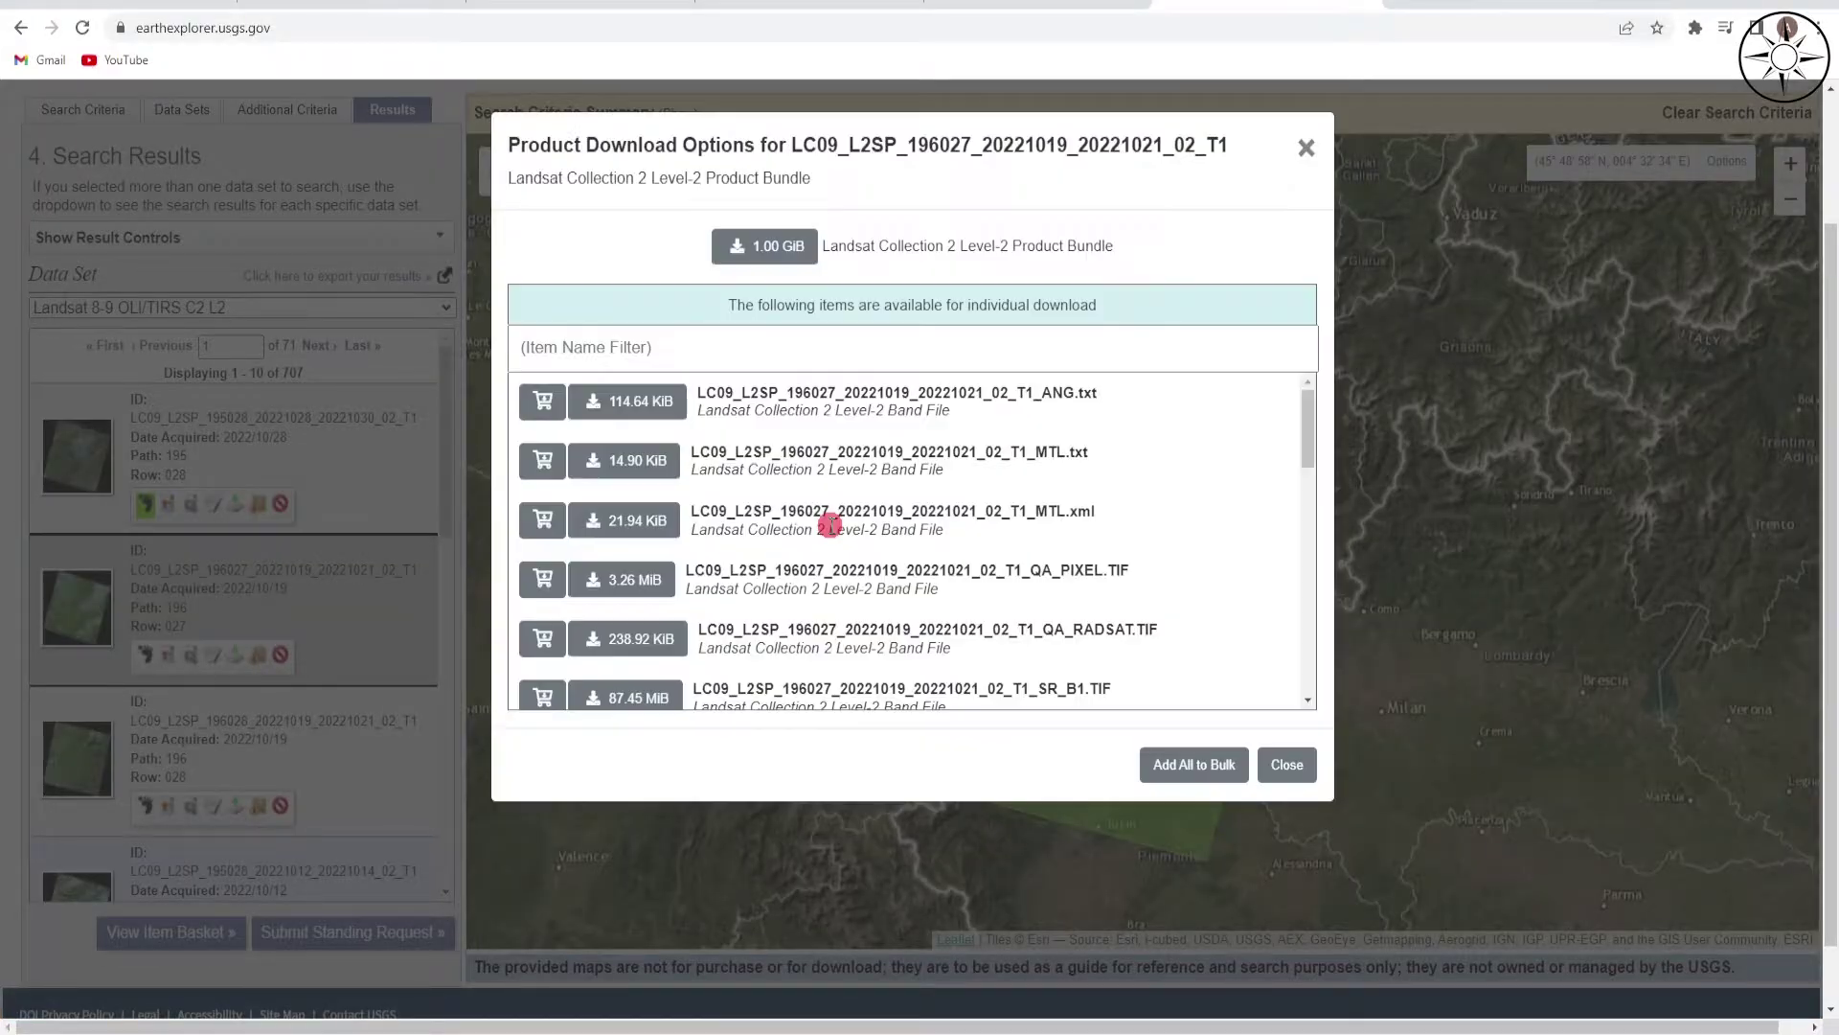
scroll(1248, 470, "down", 4)
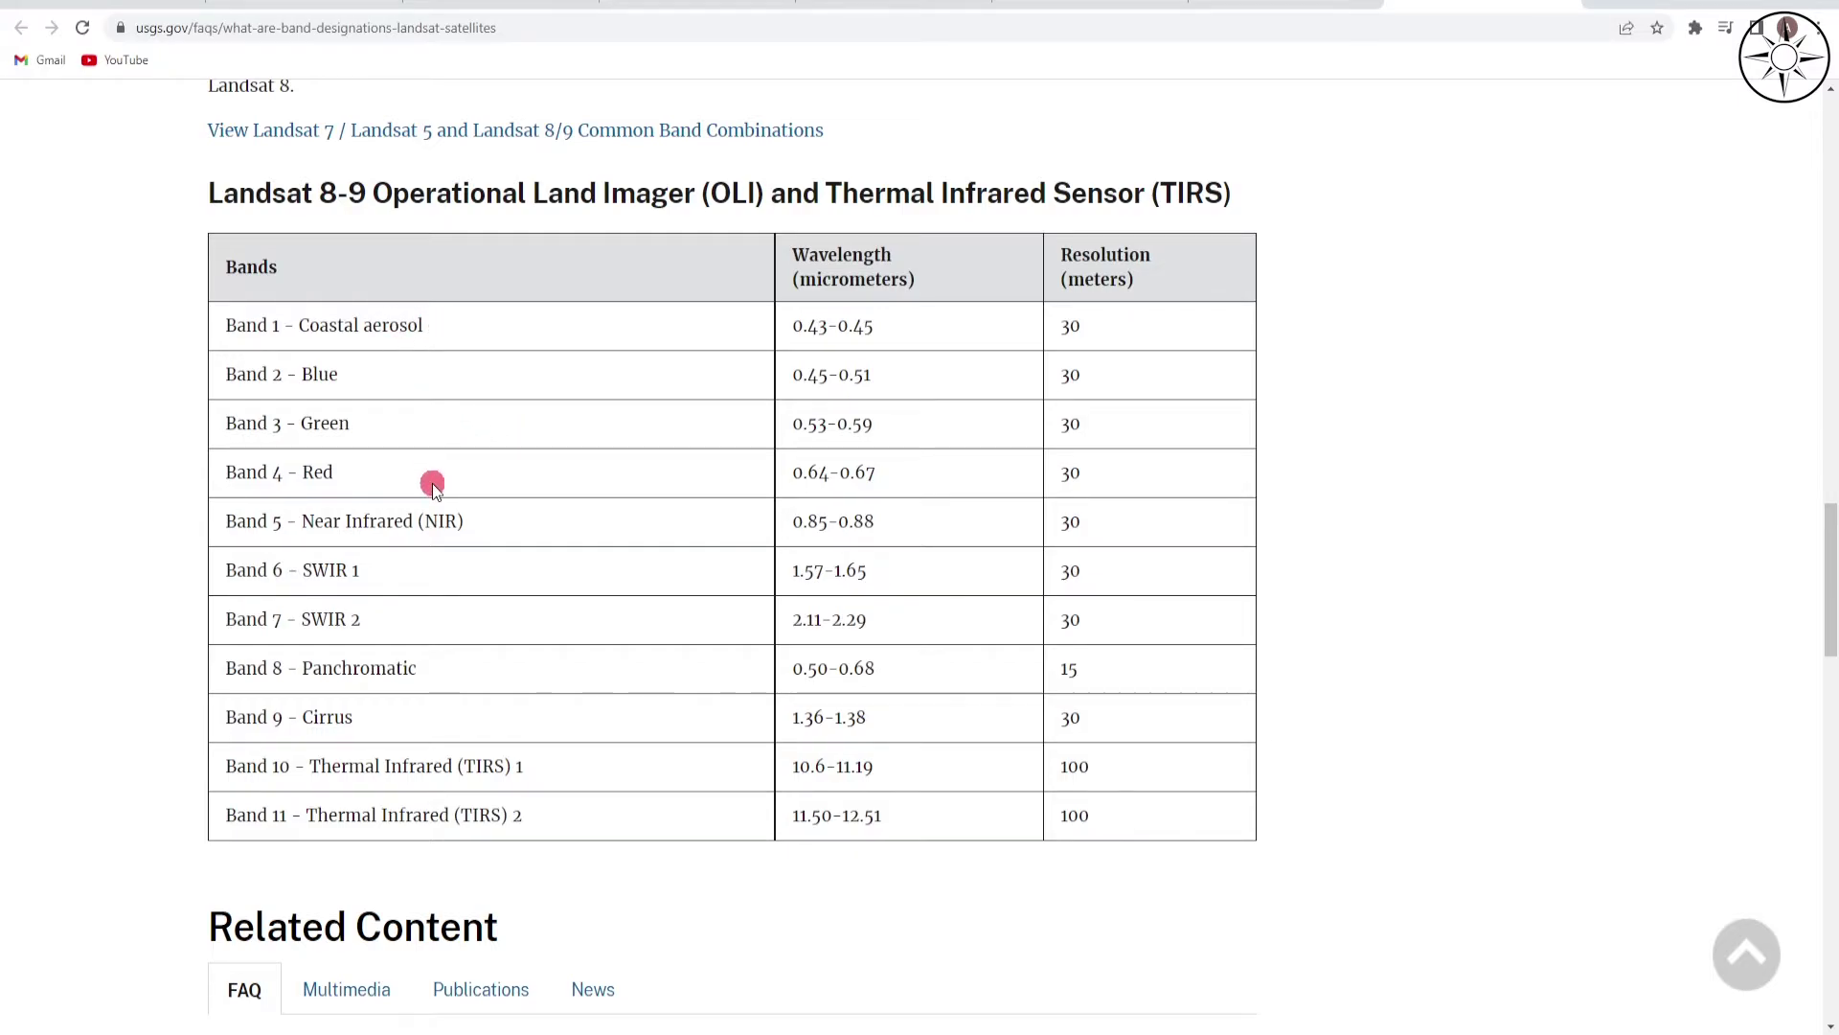
key("ctrl+shift+Tab")
key("ctrl+shift+Tab")
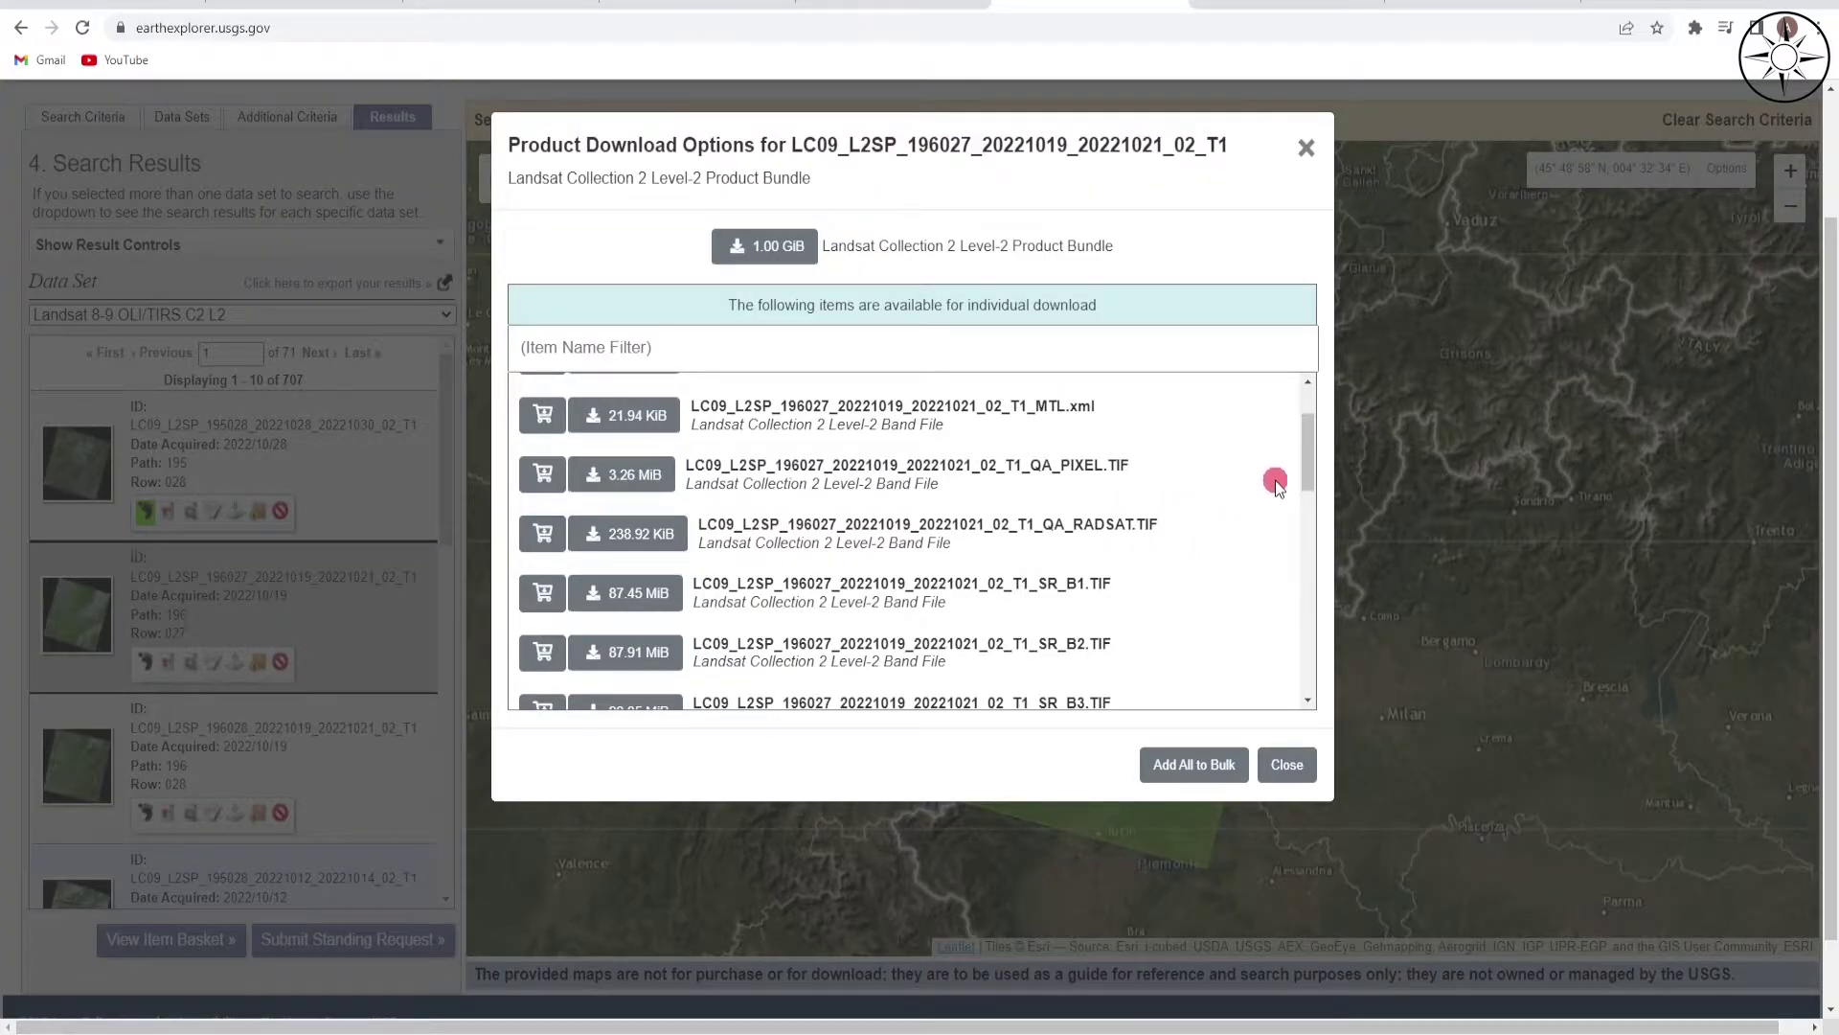
mouse_move(1307, 435)
left_mouse_down()
mouse_move(1304, 475)
mouse_move(1302, 435)
left_mouse_up()
left_click_drag(1313, 431, 1310, 417)
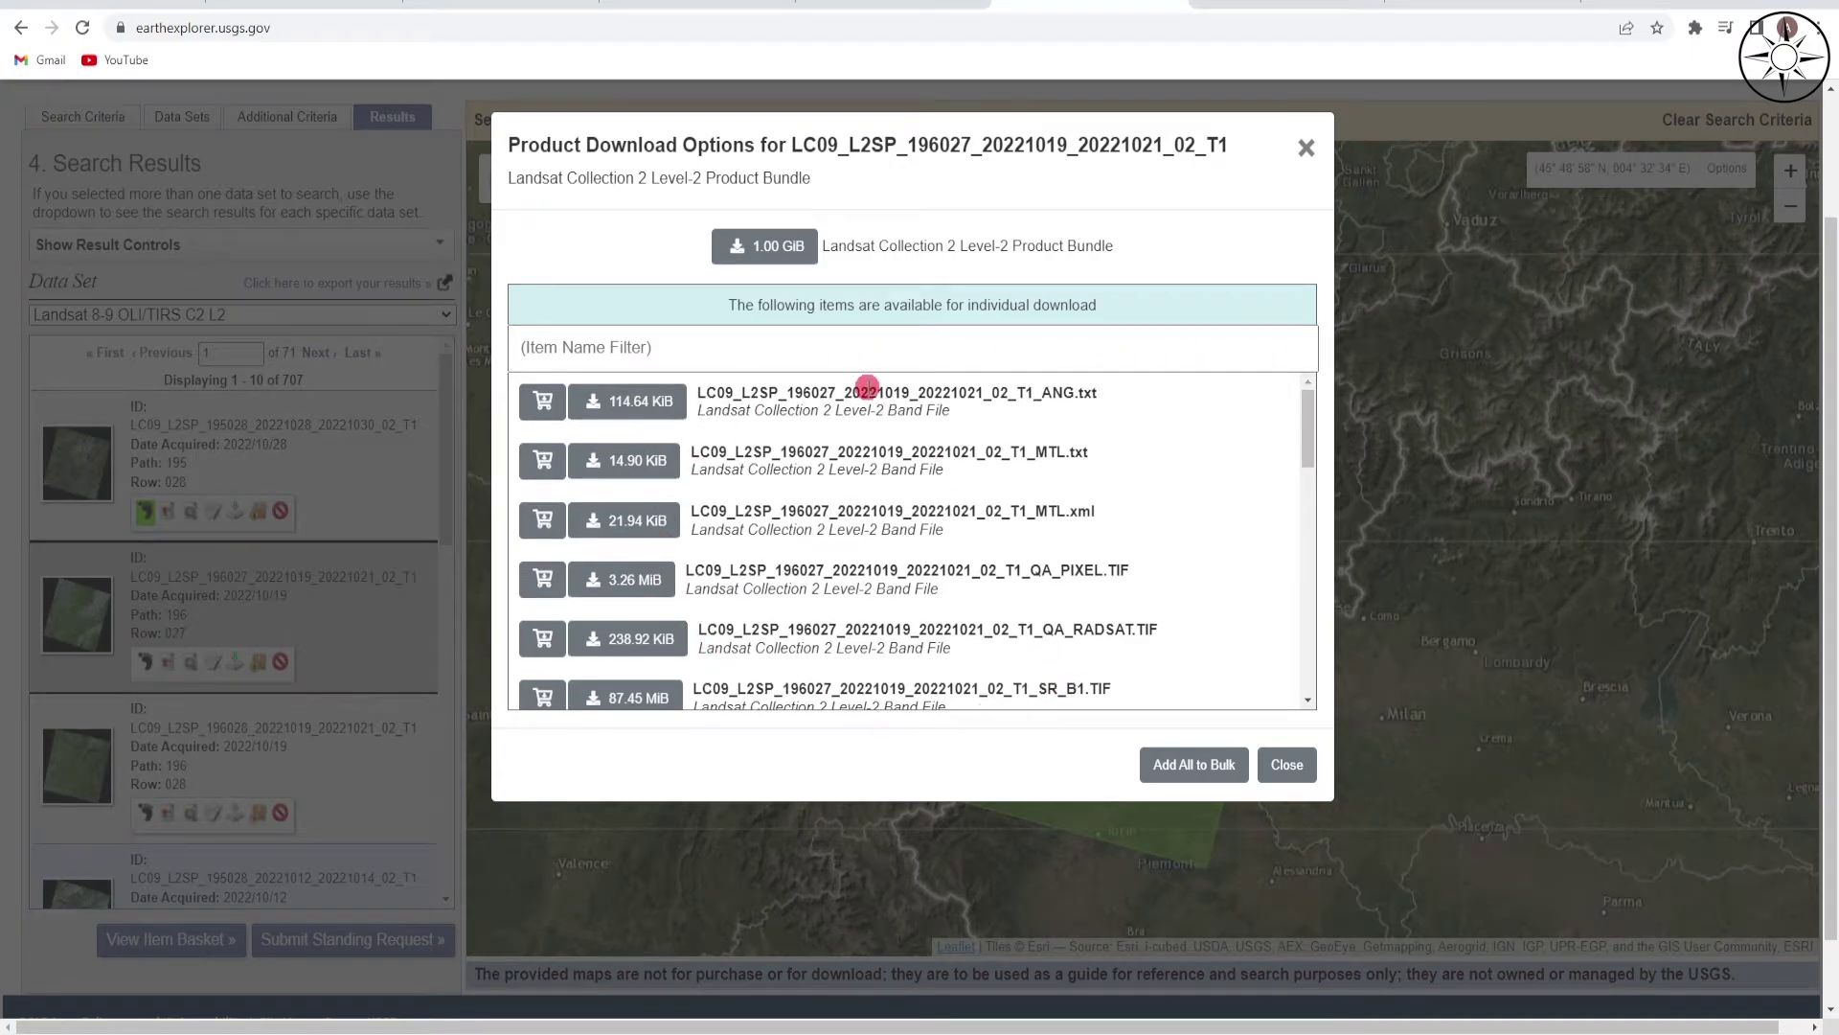
left_click(779, 249)
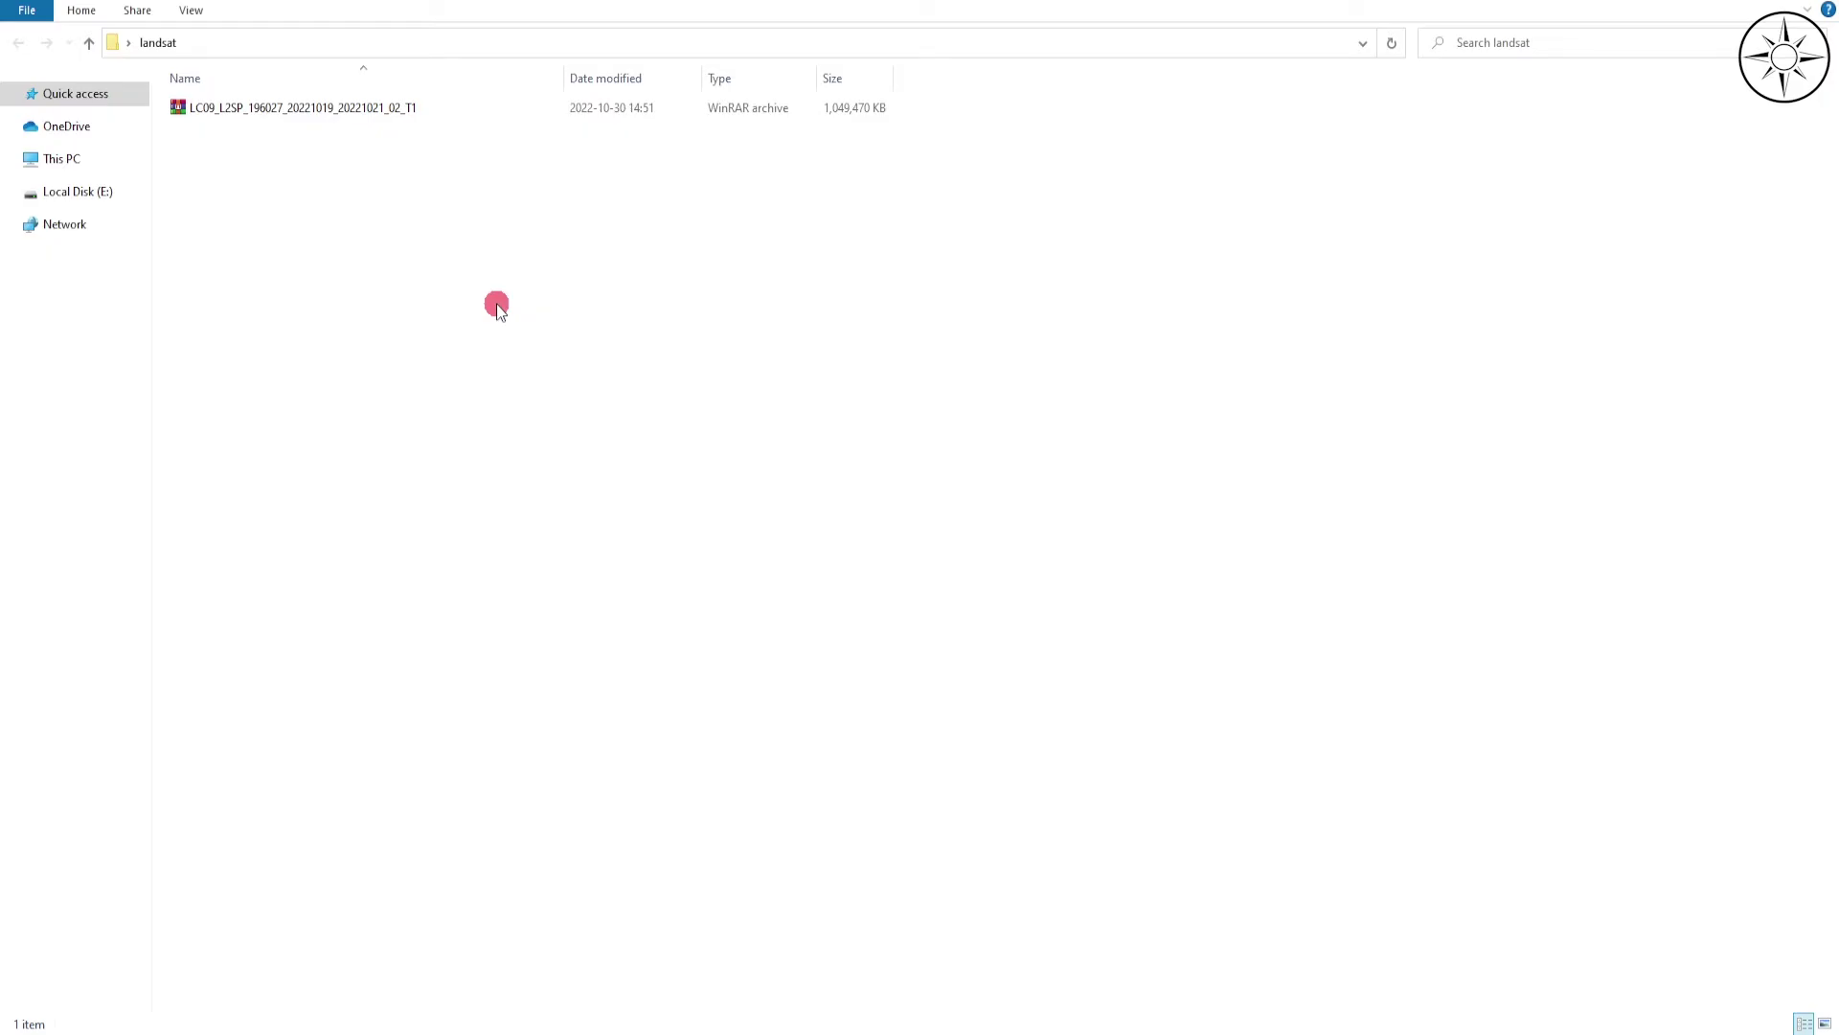
Extract the Landsat archive into the landsat folder with WinRAR, then switch to ArcMap.
right_click(394, 116)
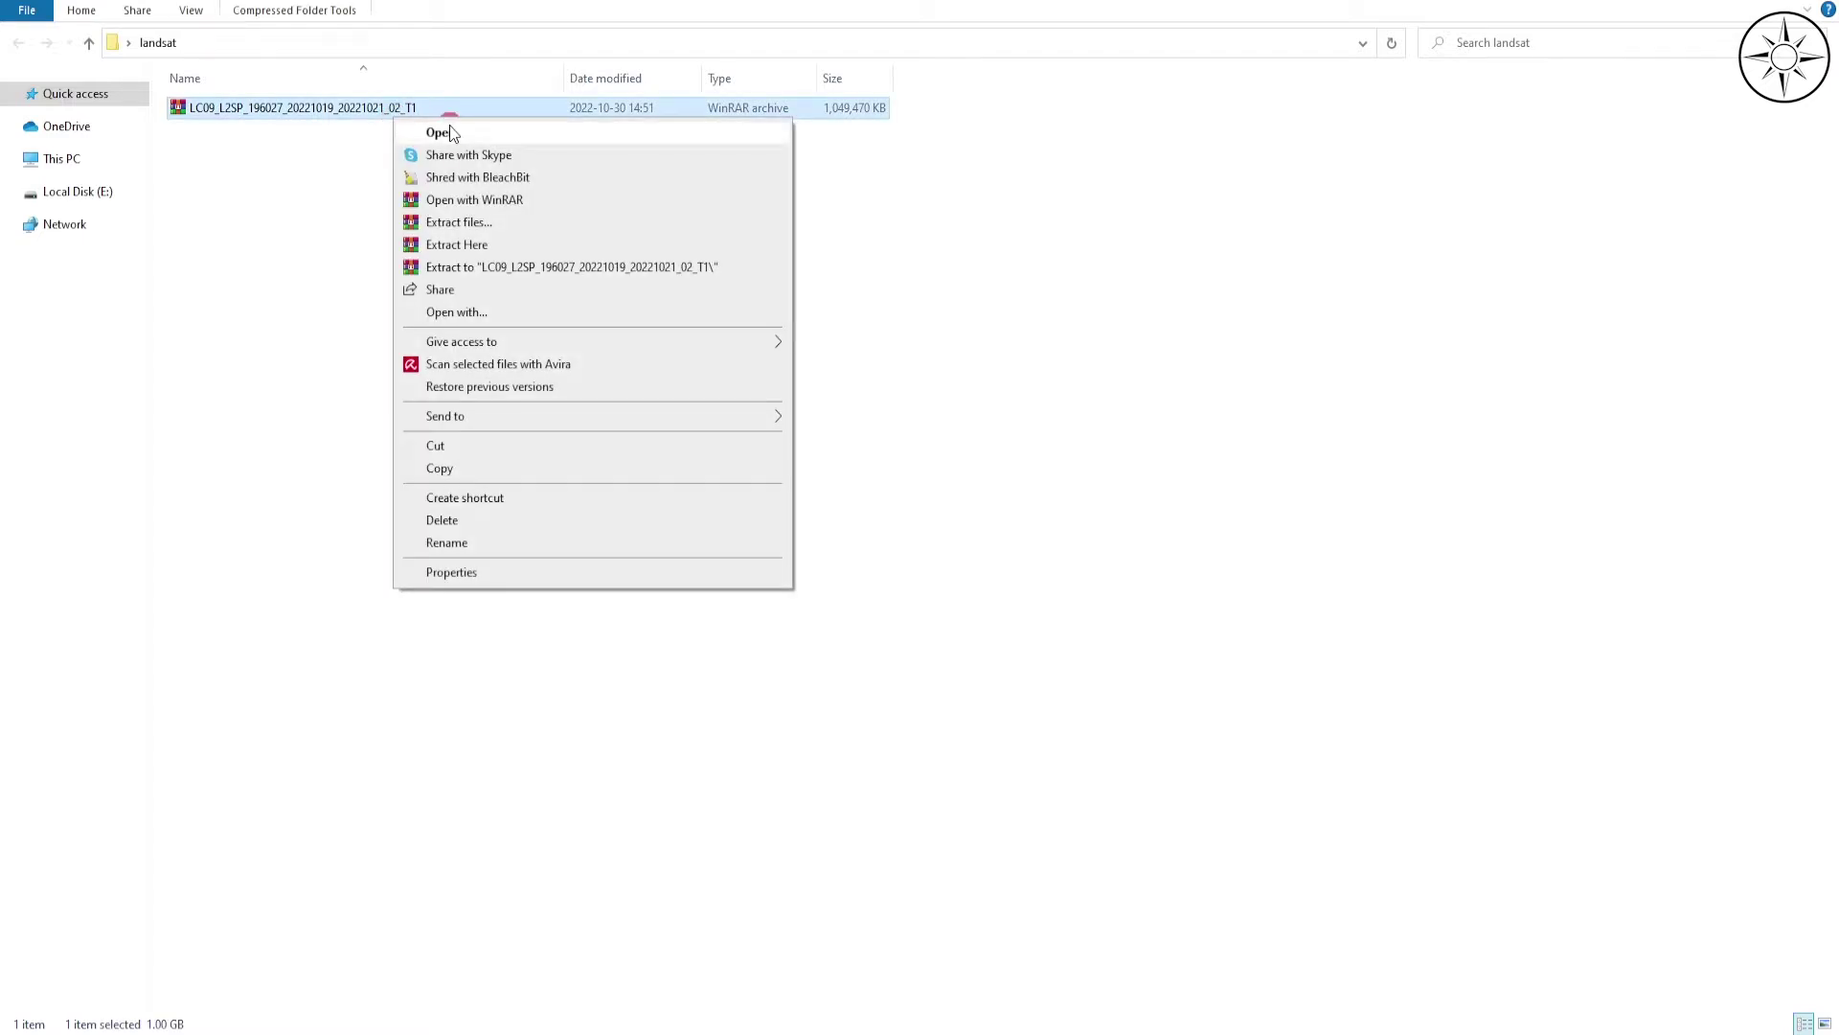
left_click(529, 244)
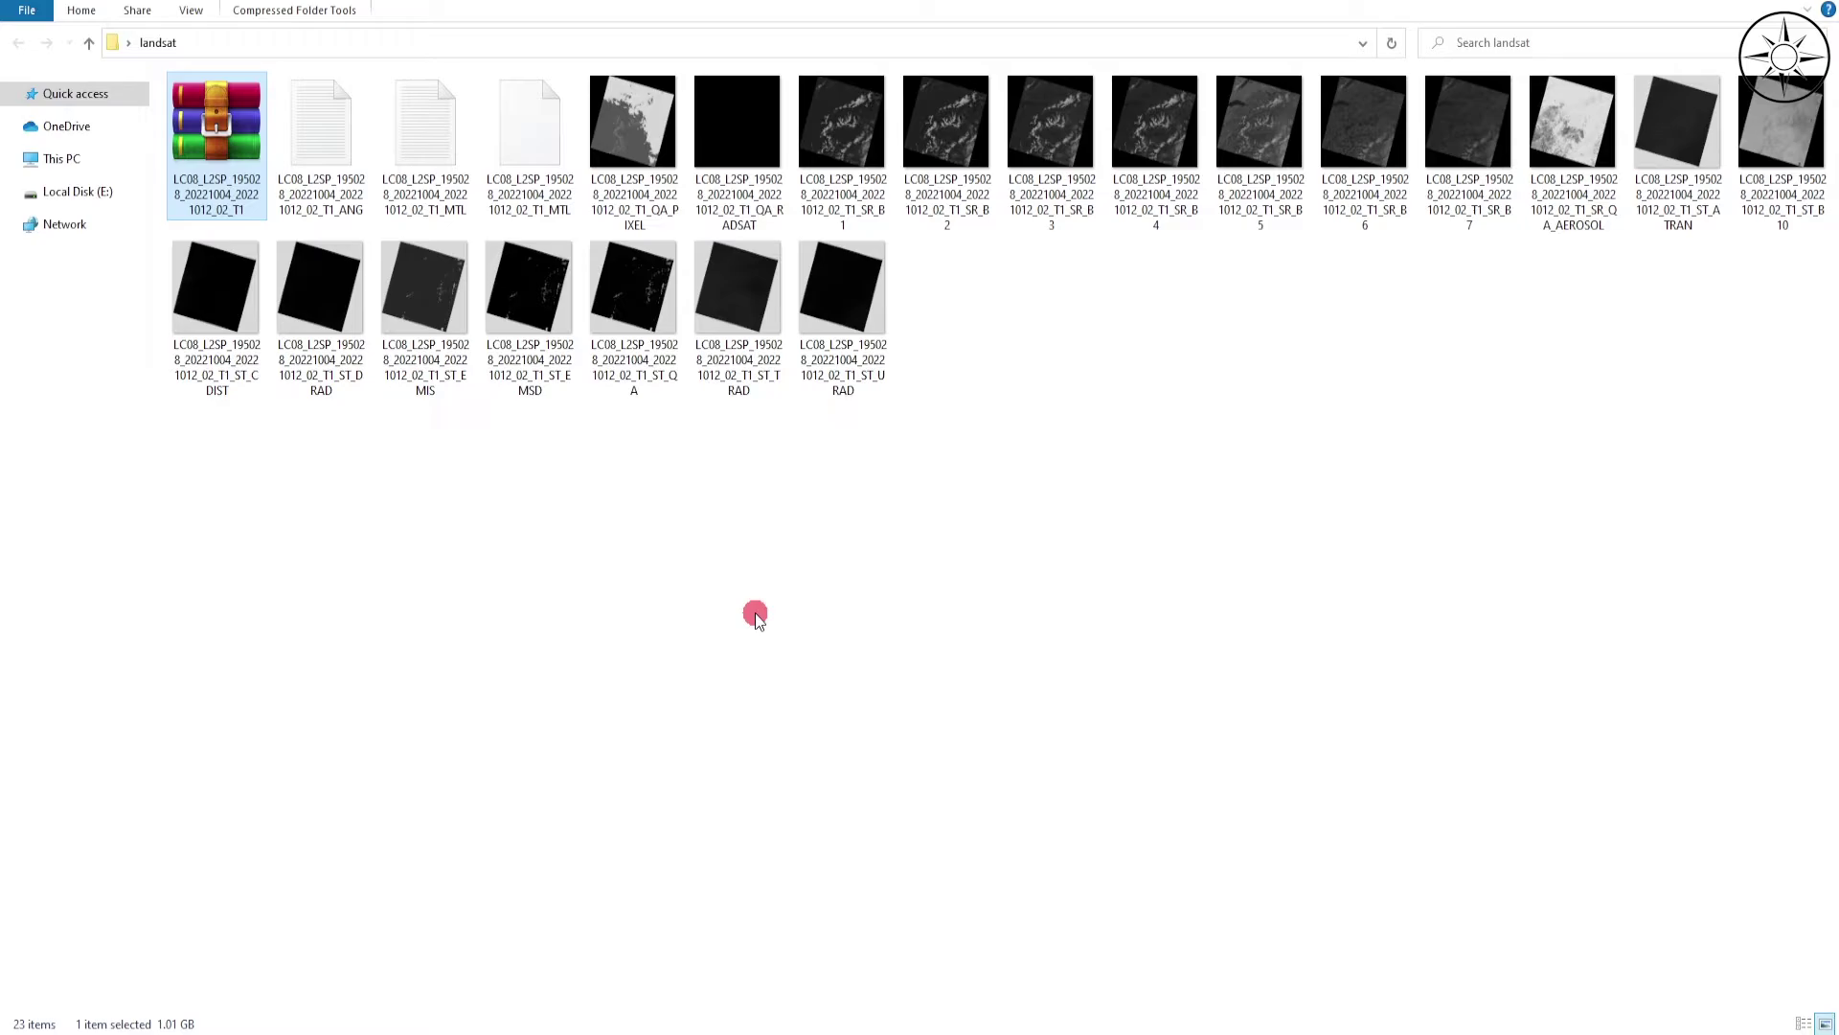
left_click(658, 1003)
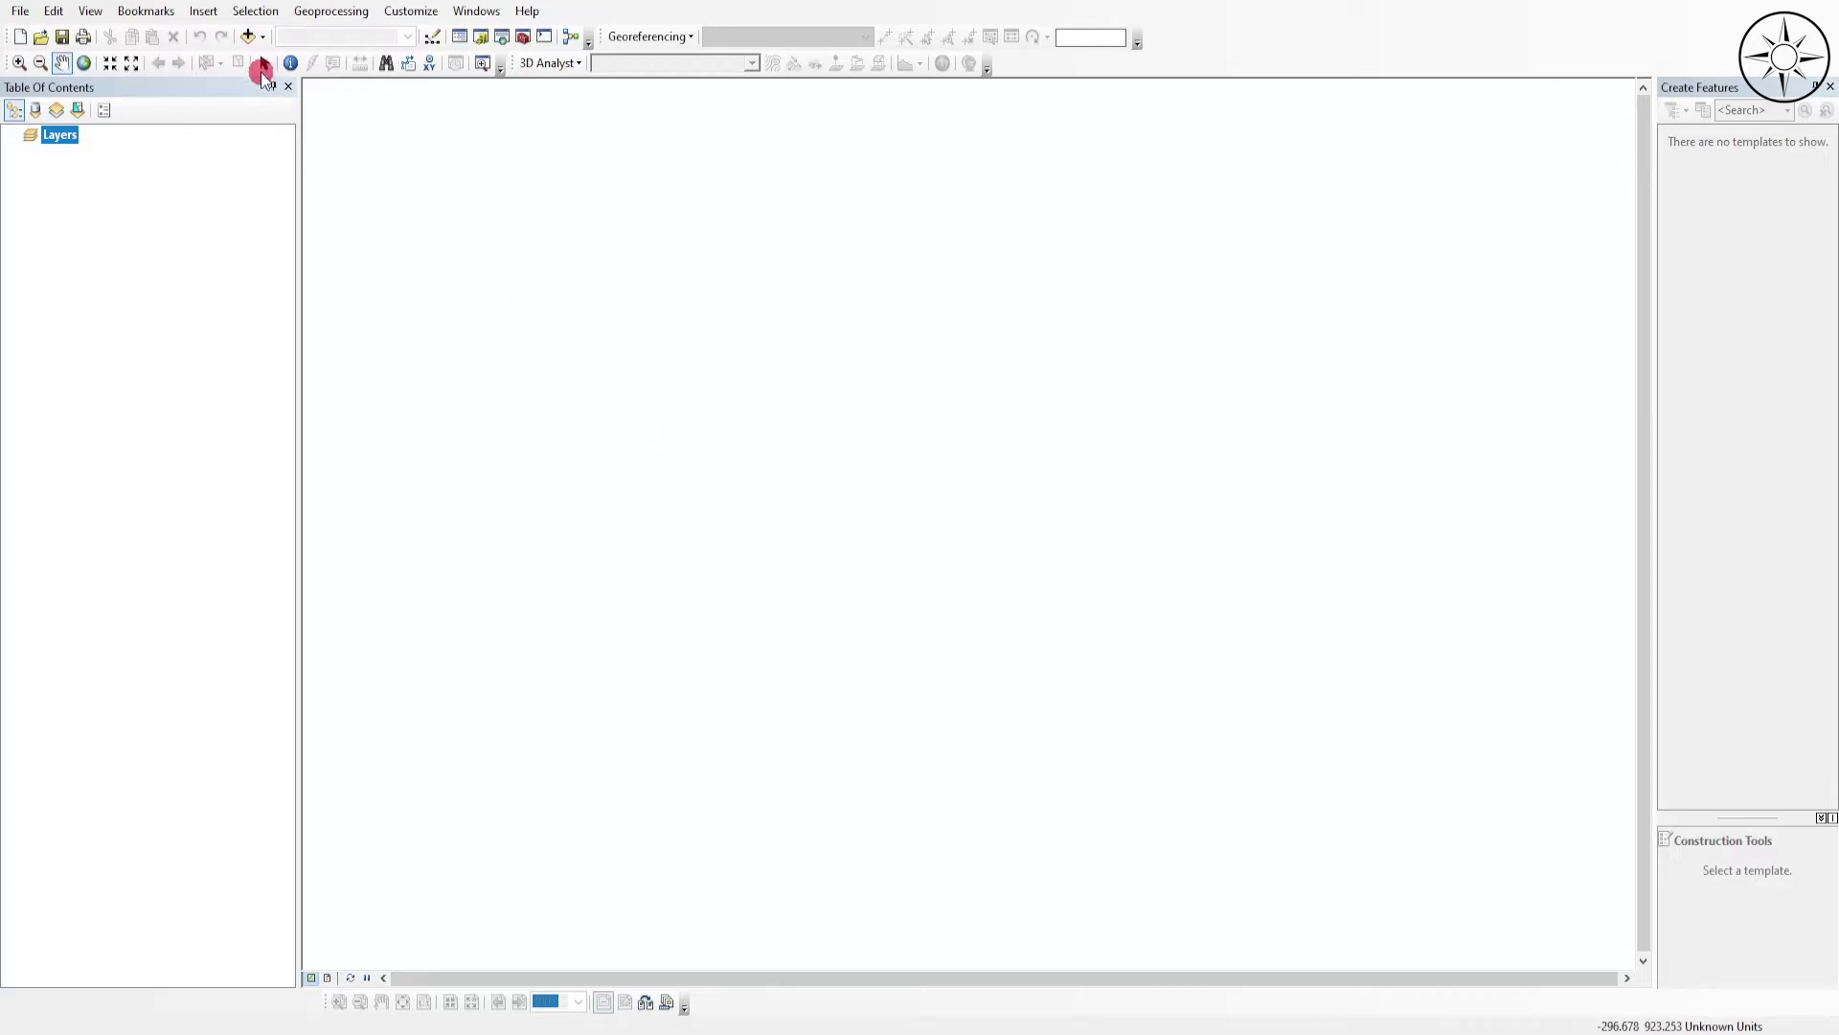
Add SR_B1.TIF through SR_B7.TIF from the landsat folder to the map.
left_click(249, 38)
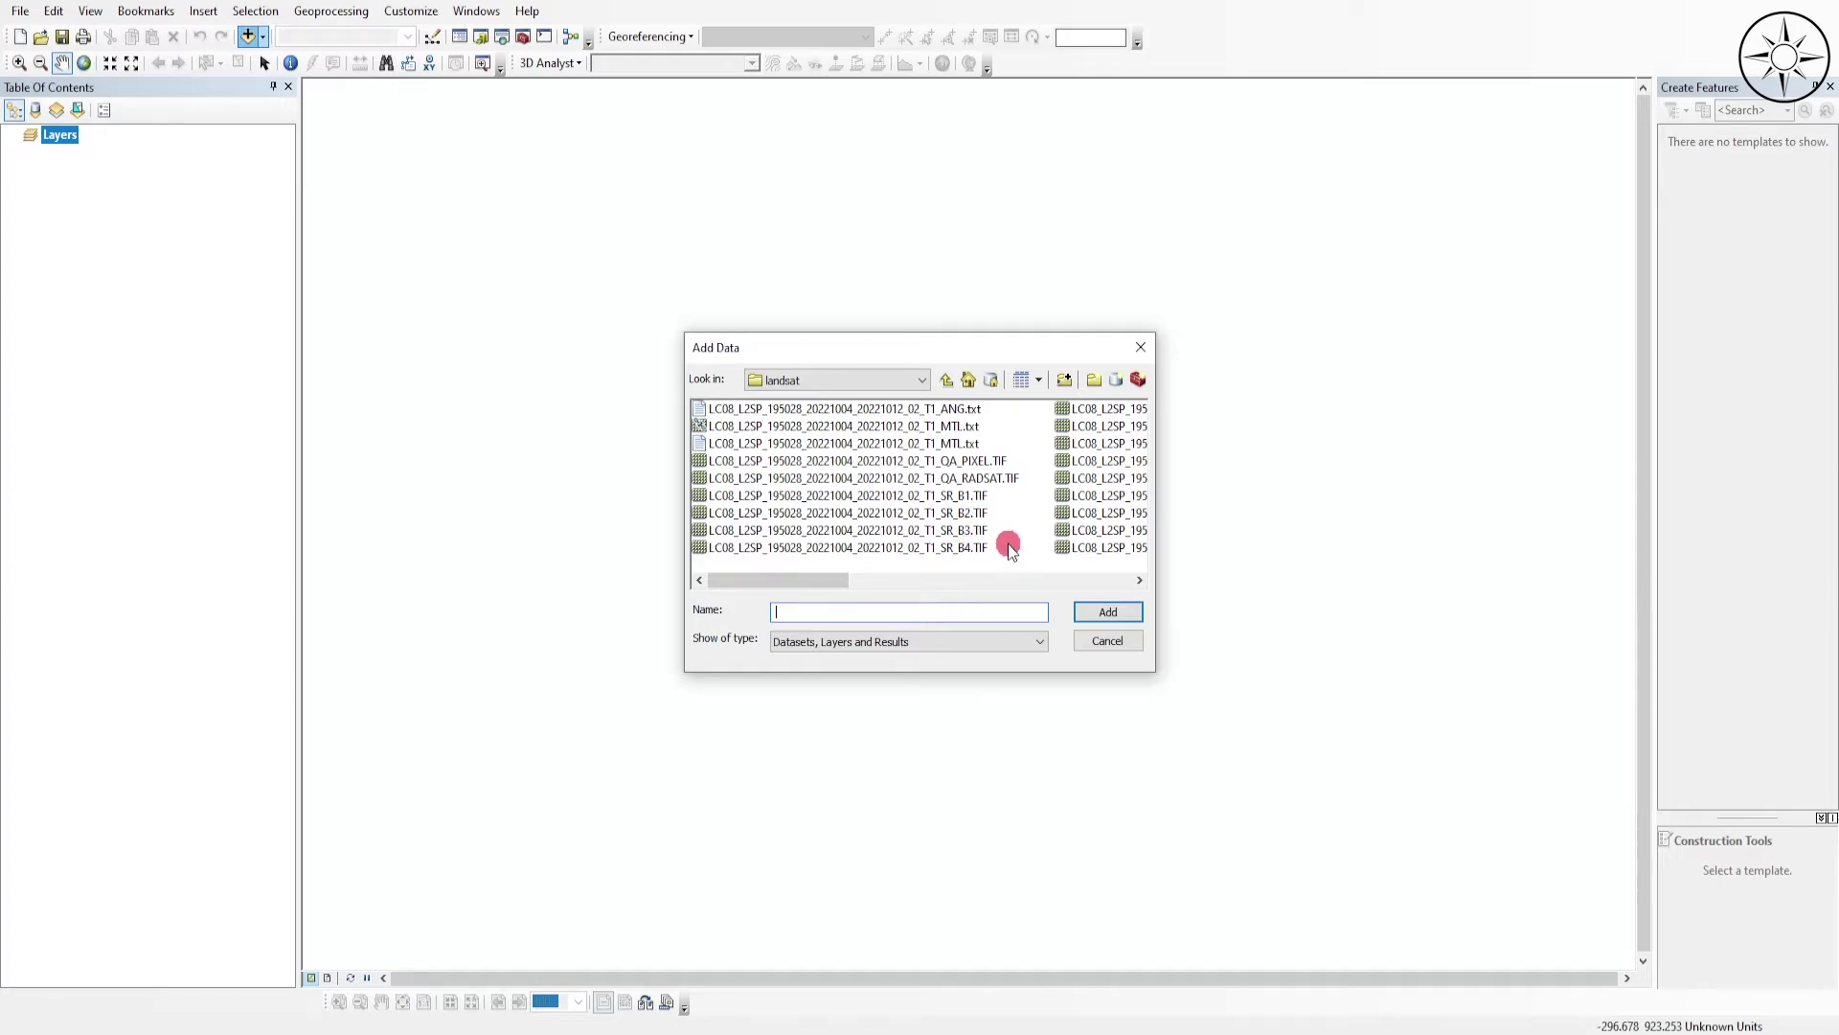
left_click(982, 496)
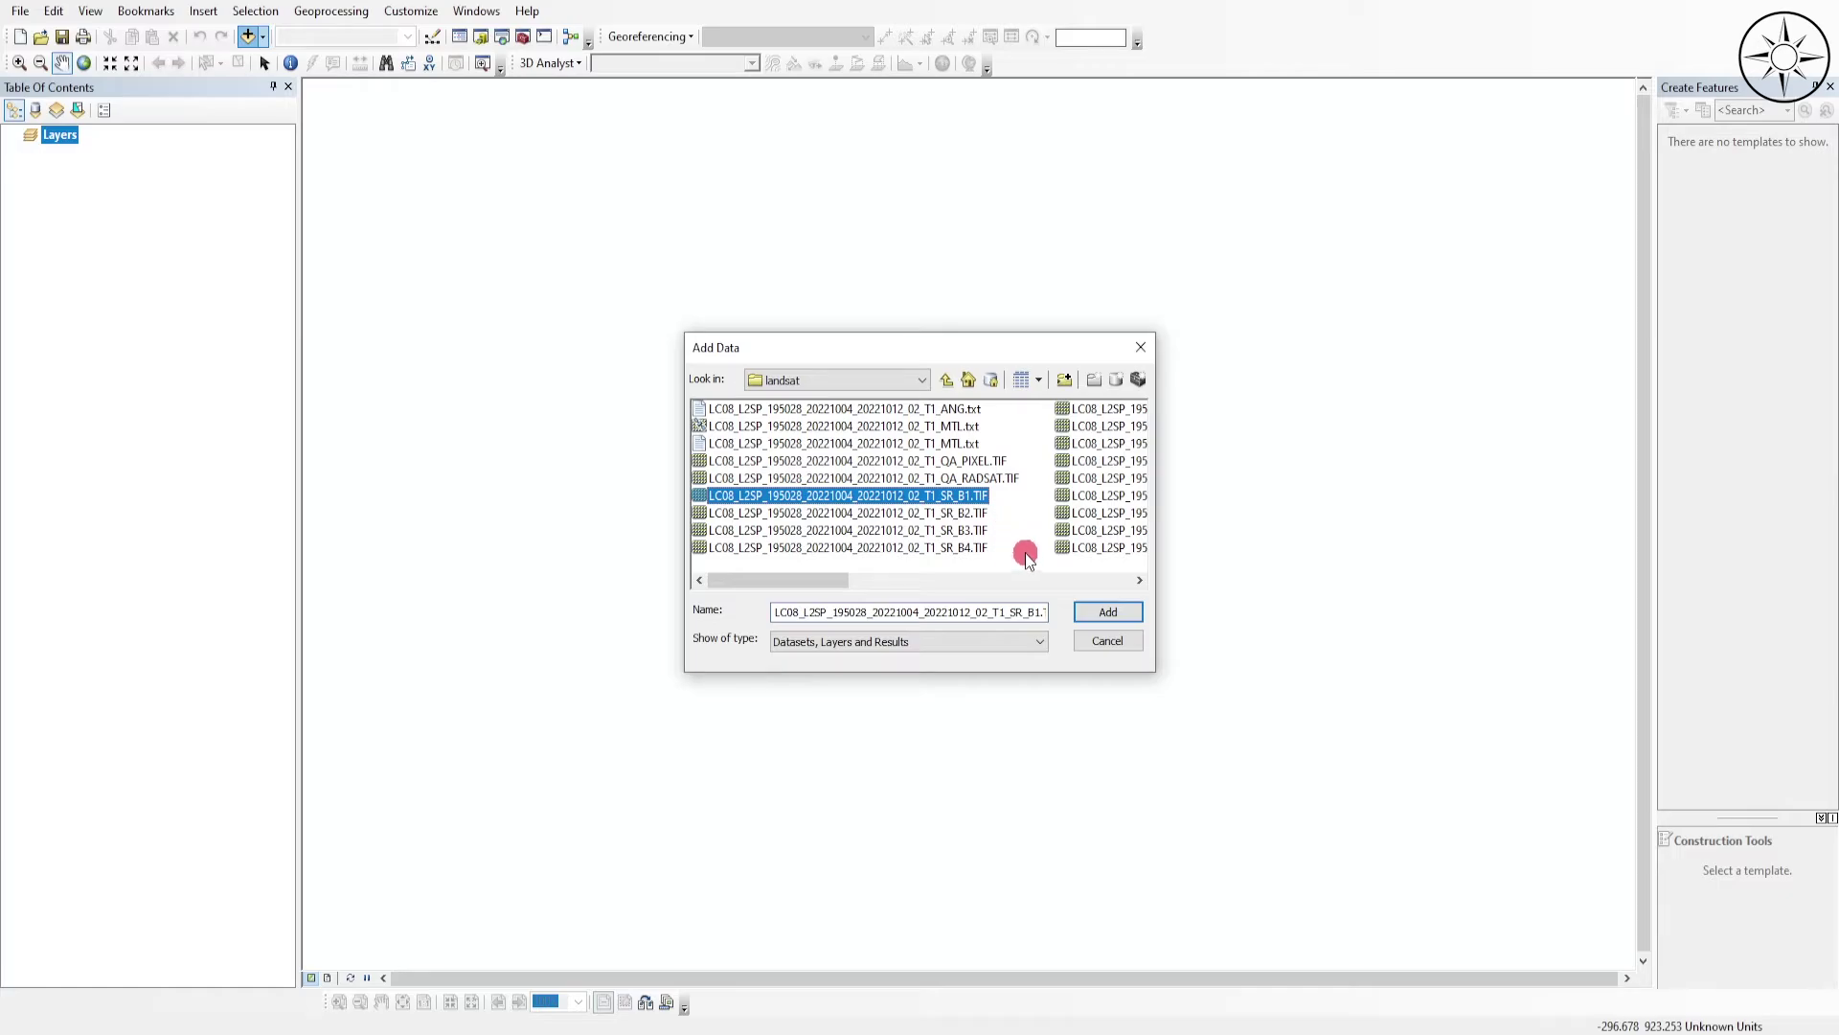
left_click(972, 514, "shift")
left_click(972, 531, "shift")
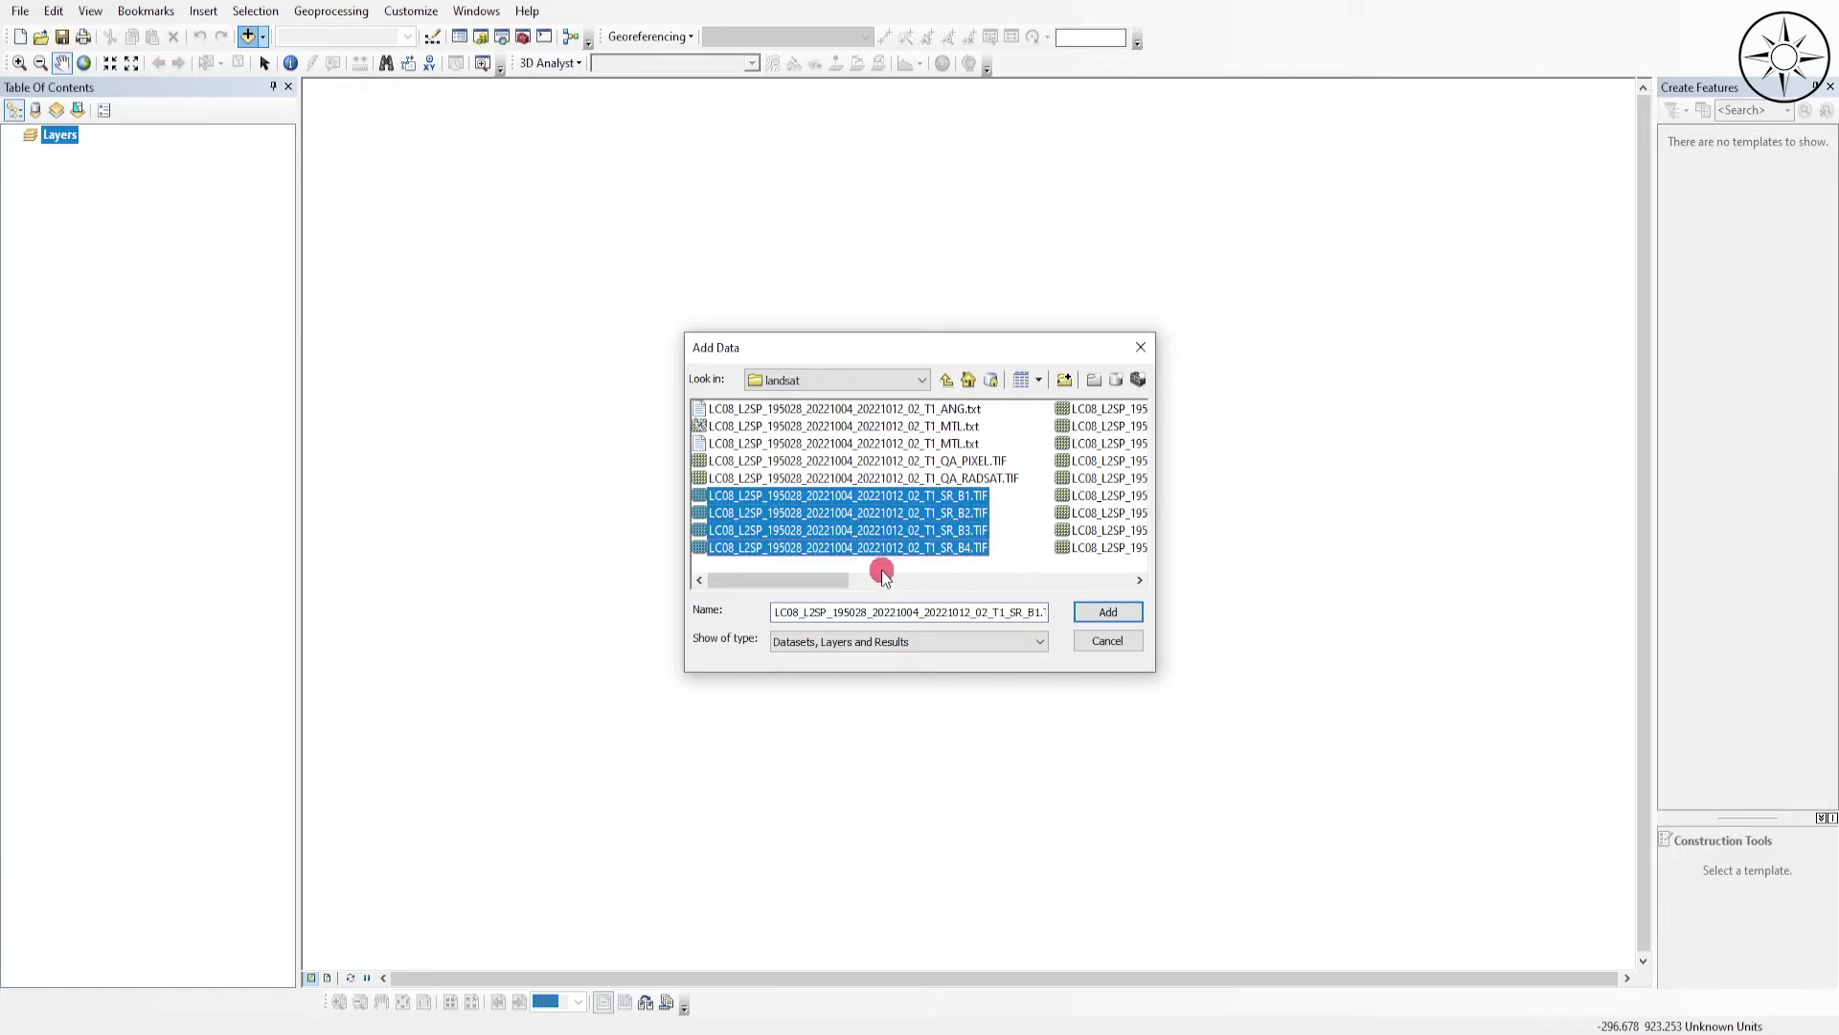
left_click_drag(841, 580, 1047, 579)
left_click(973, 409, "ctrl")
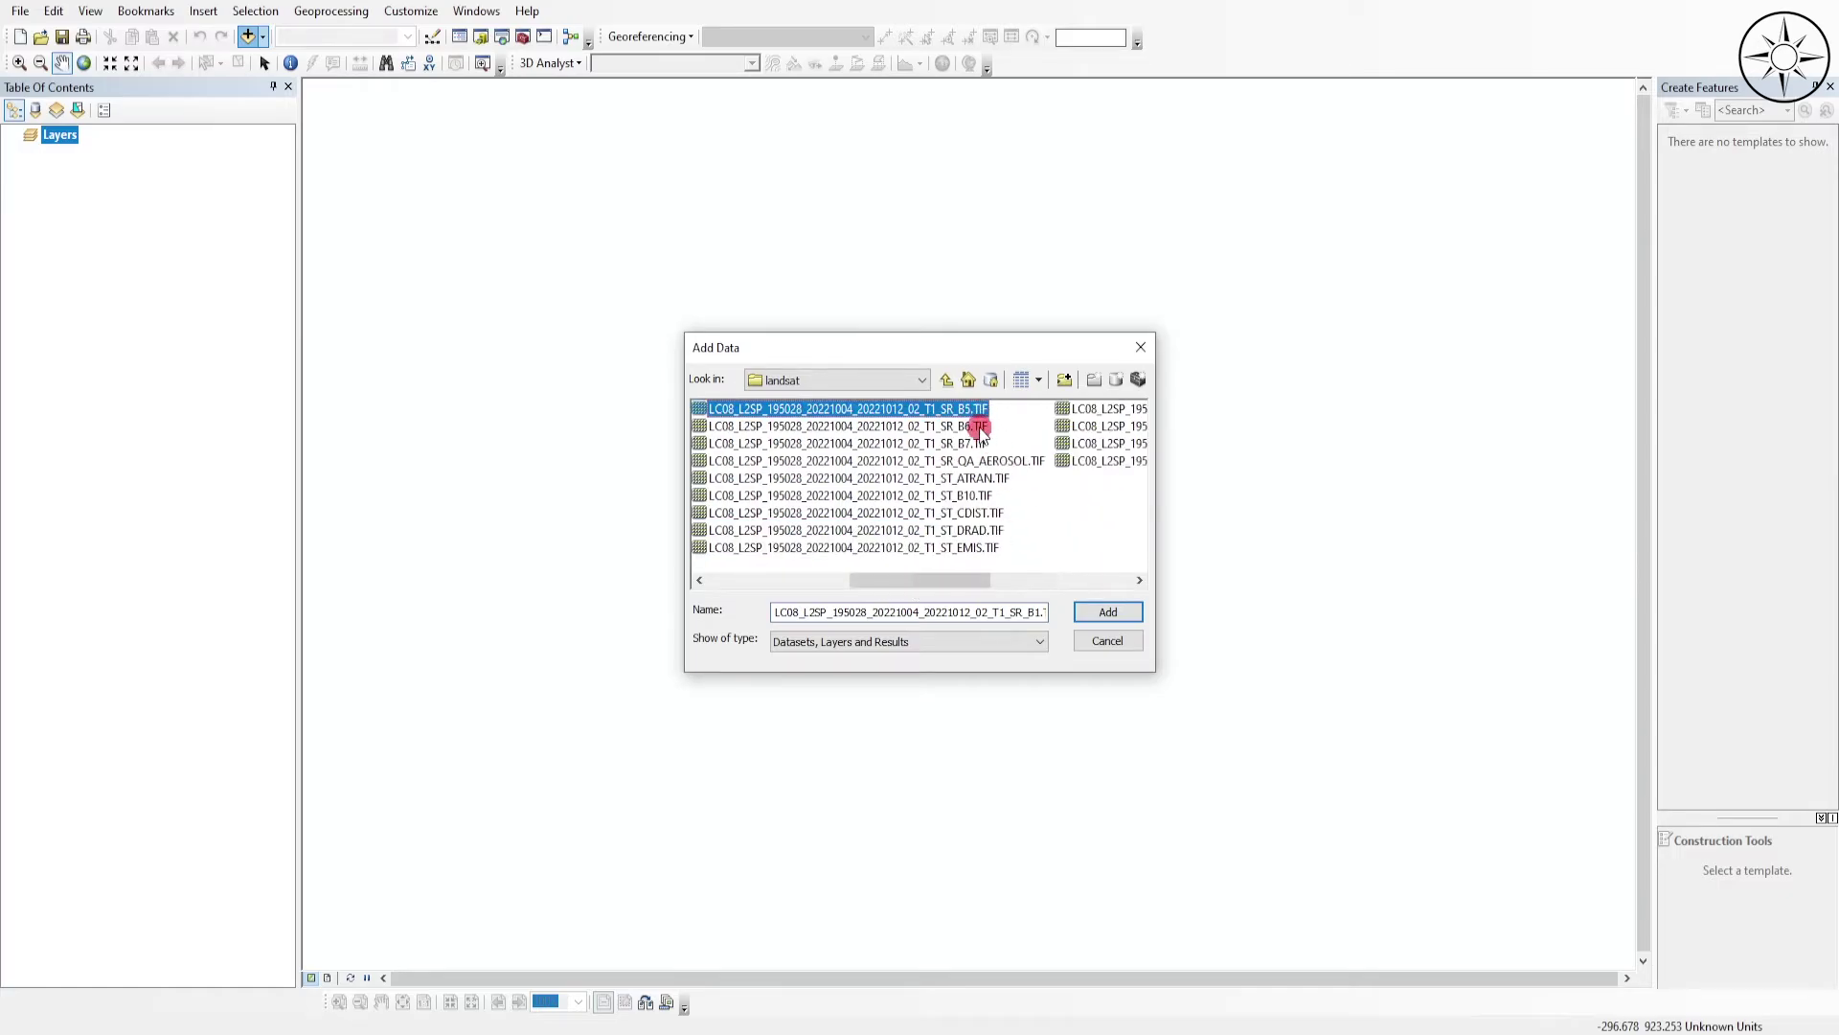
left_click(975, 426, "ctrl")
left_click(976, 443, "ctrl")
left_click(1109, 614)
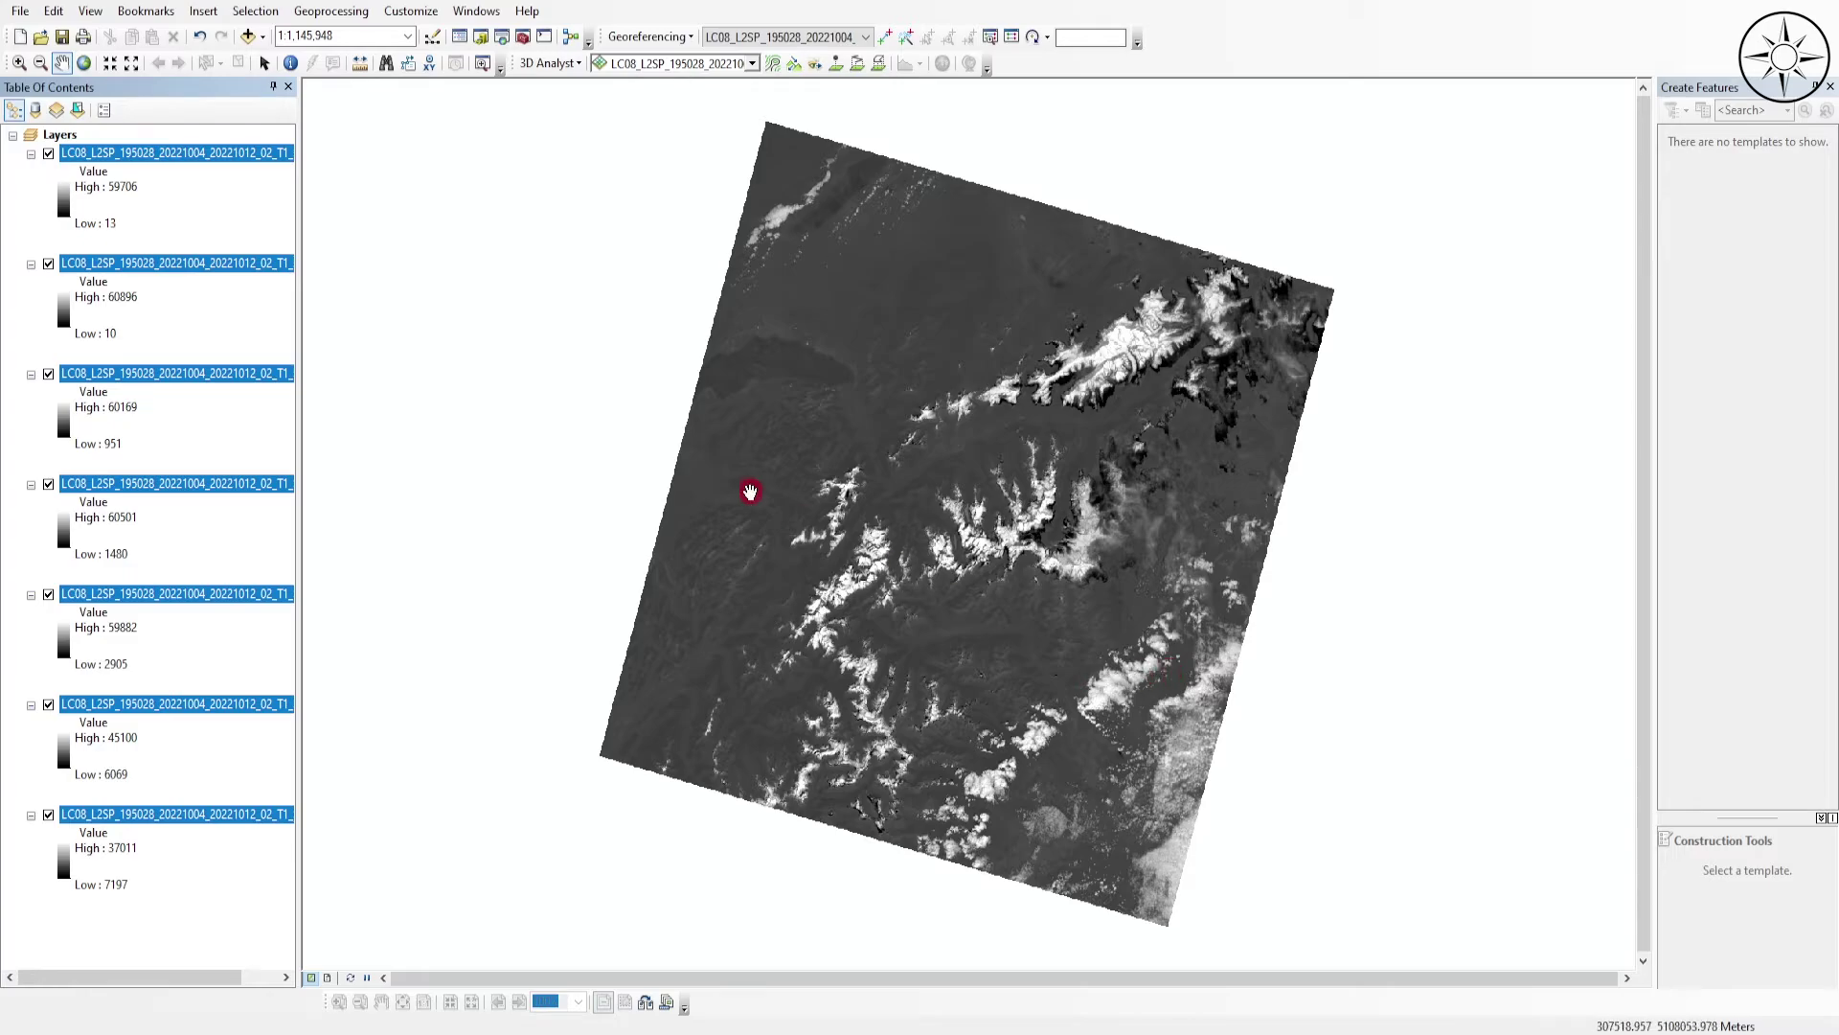
Select the seven SR band layers B1–B7 in Image Analysis and build a Composite Bands layer.
left_click(486, 13)
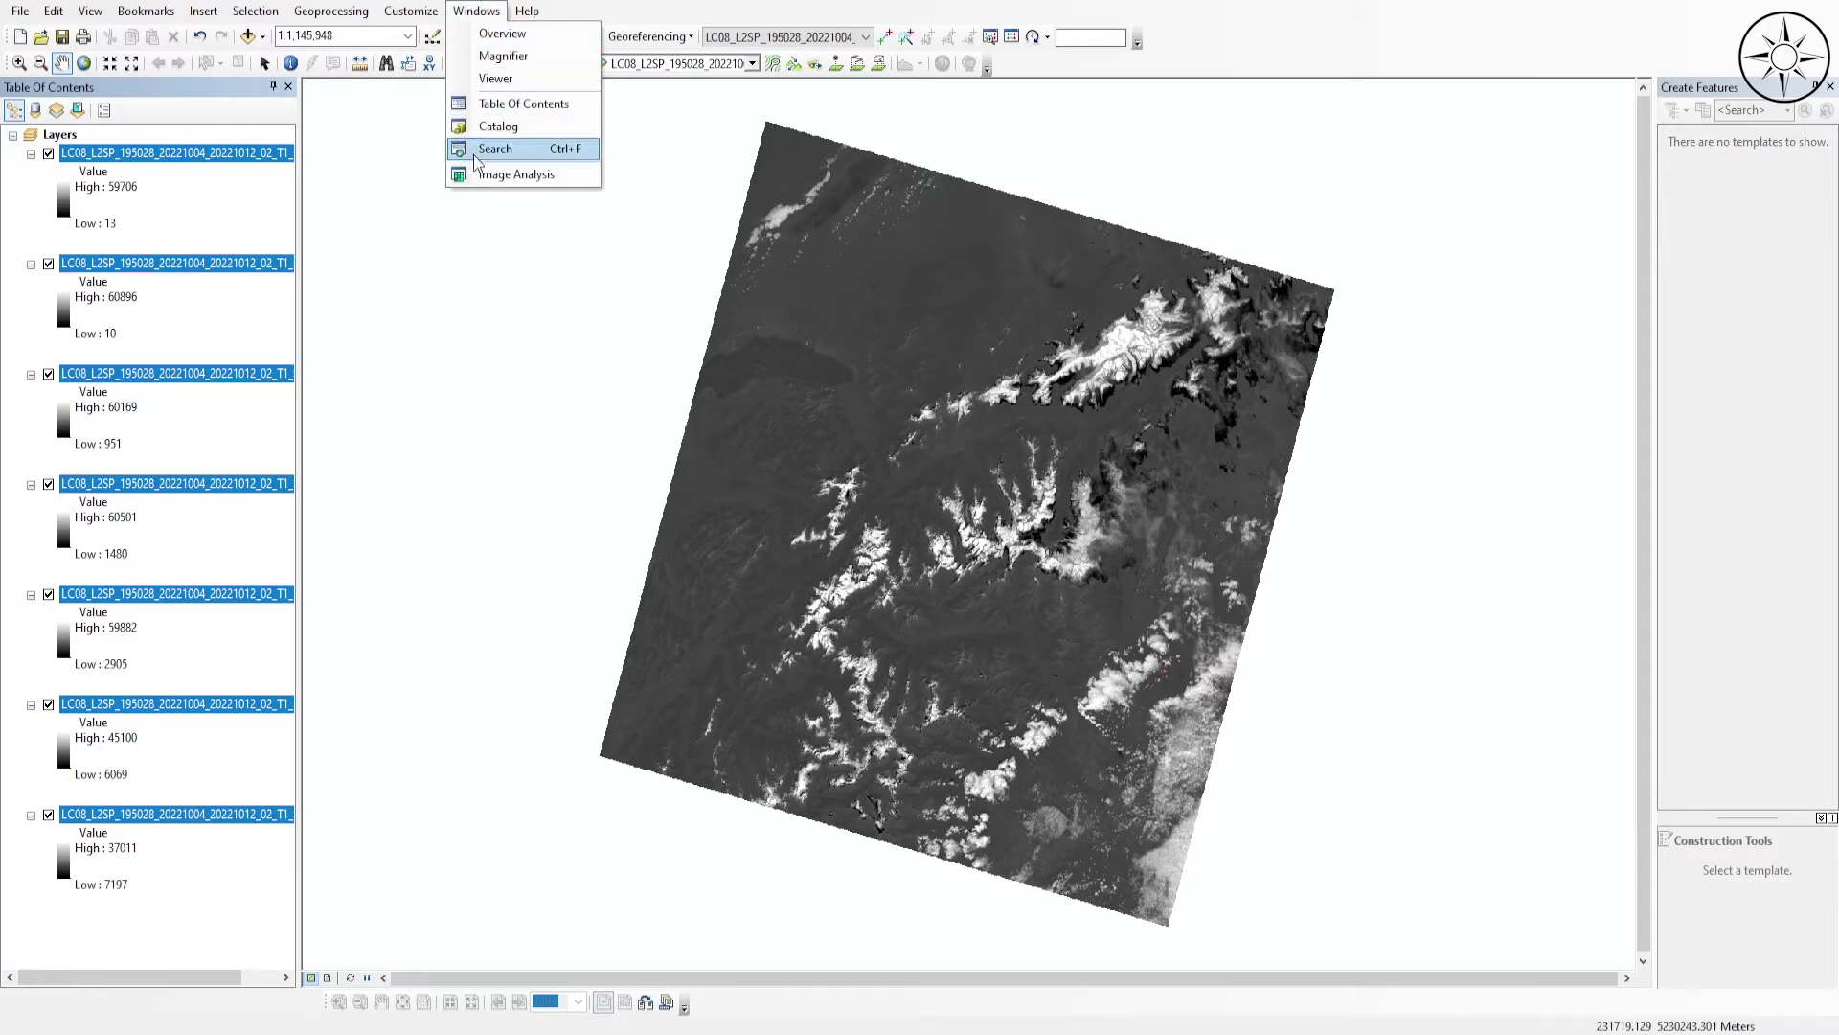
left_click(513, 175)
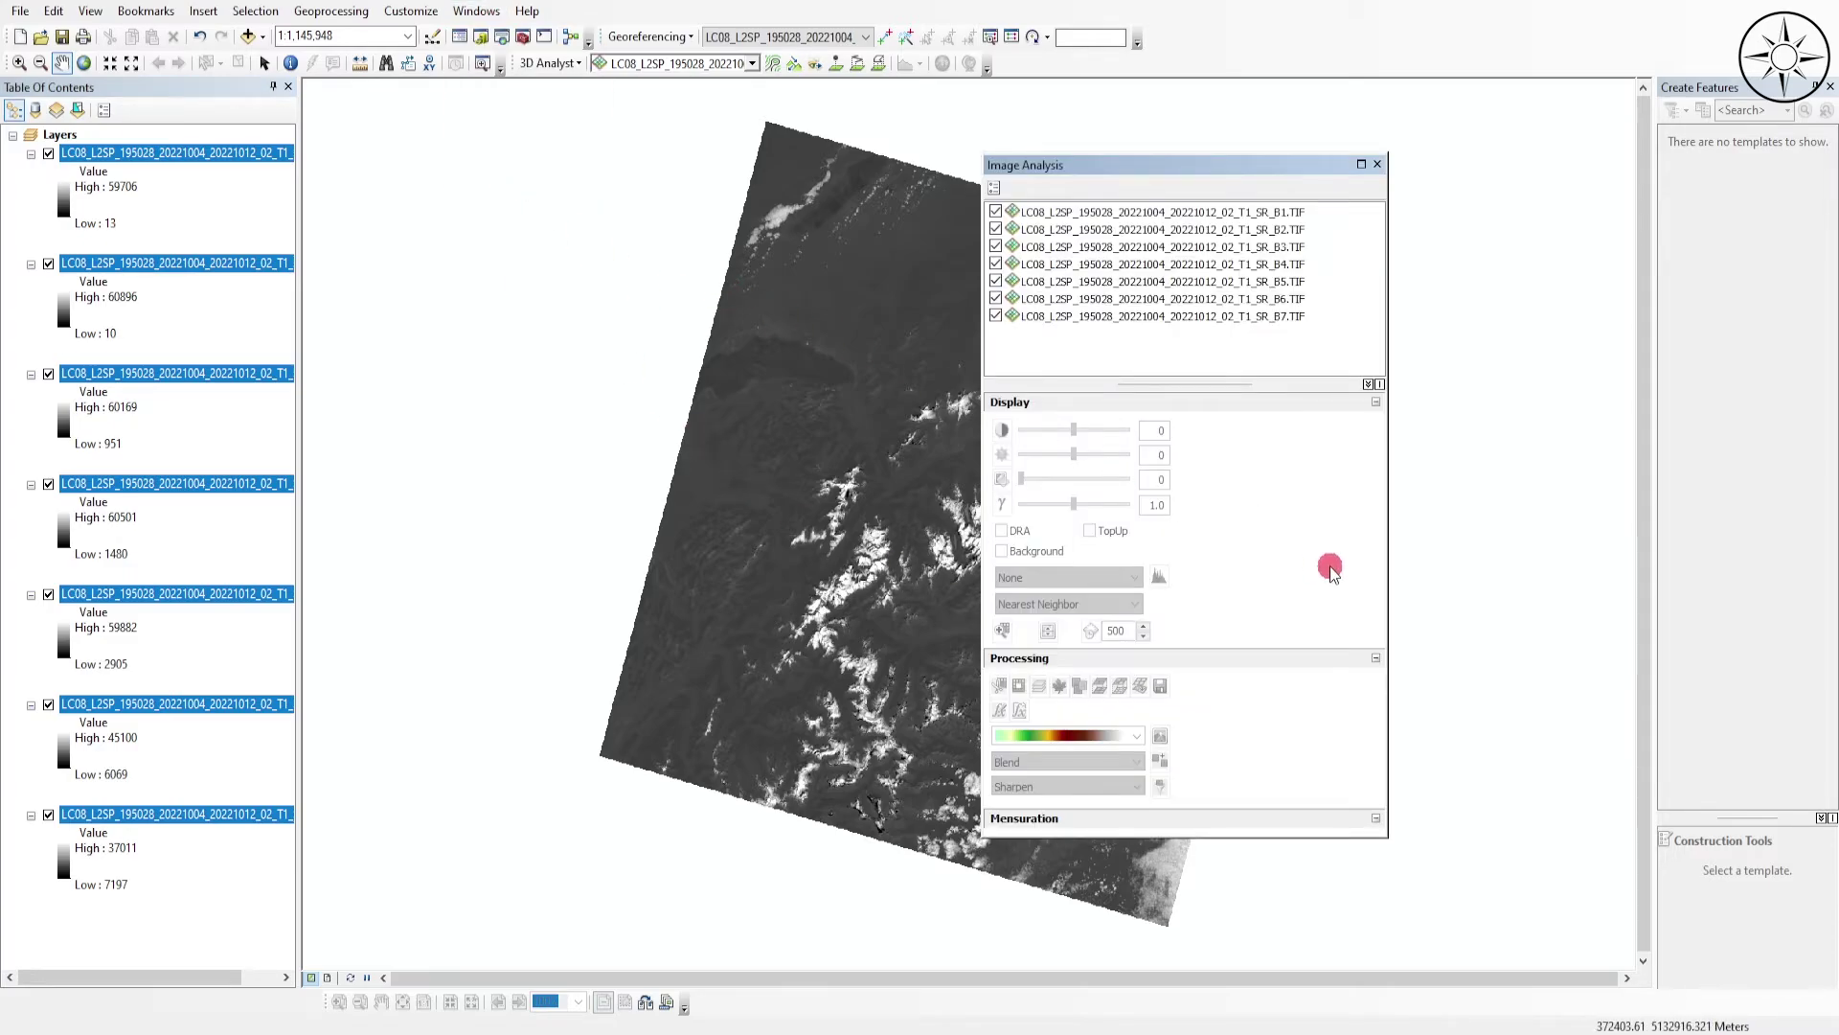
left_click(1240, 215)
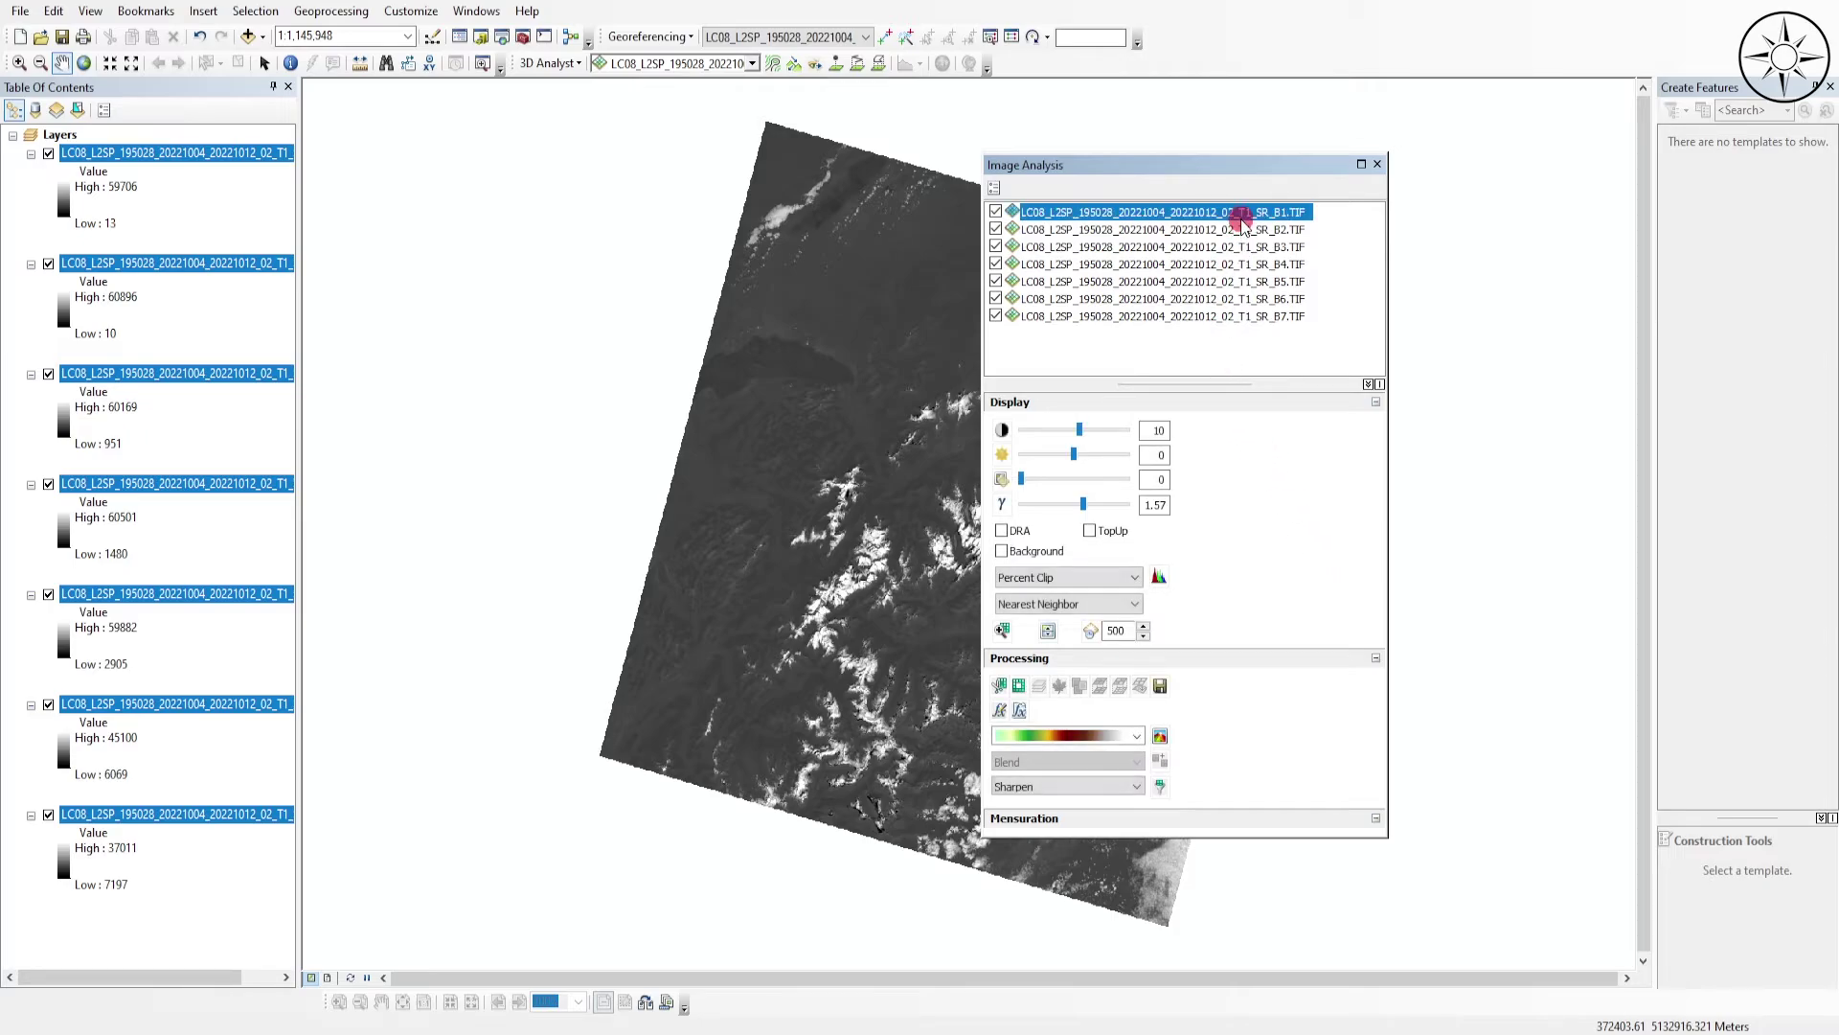
left_click(1282, 322, "shift")
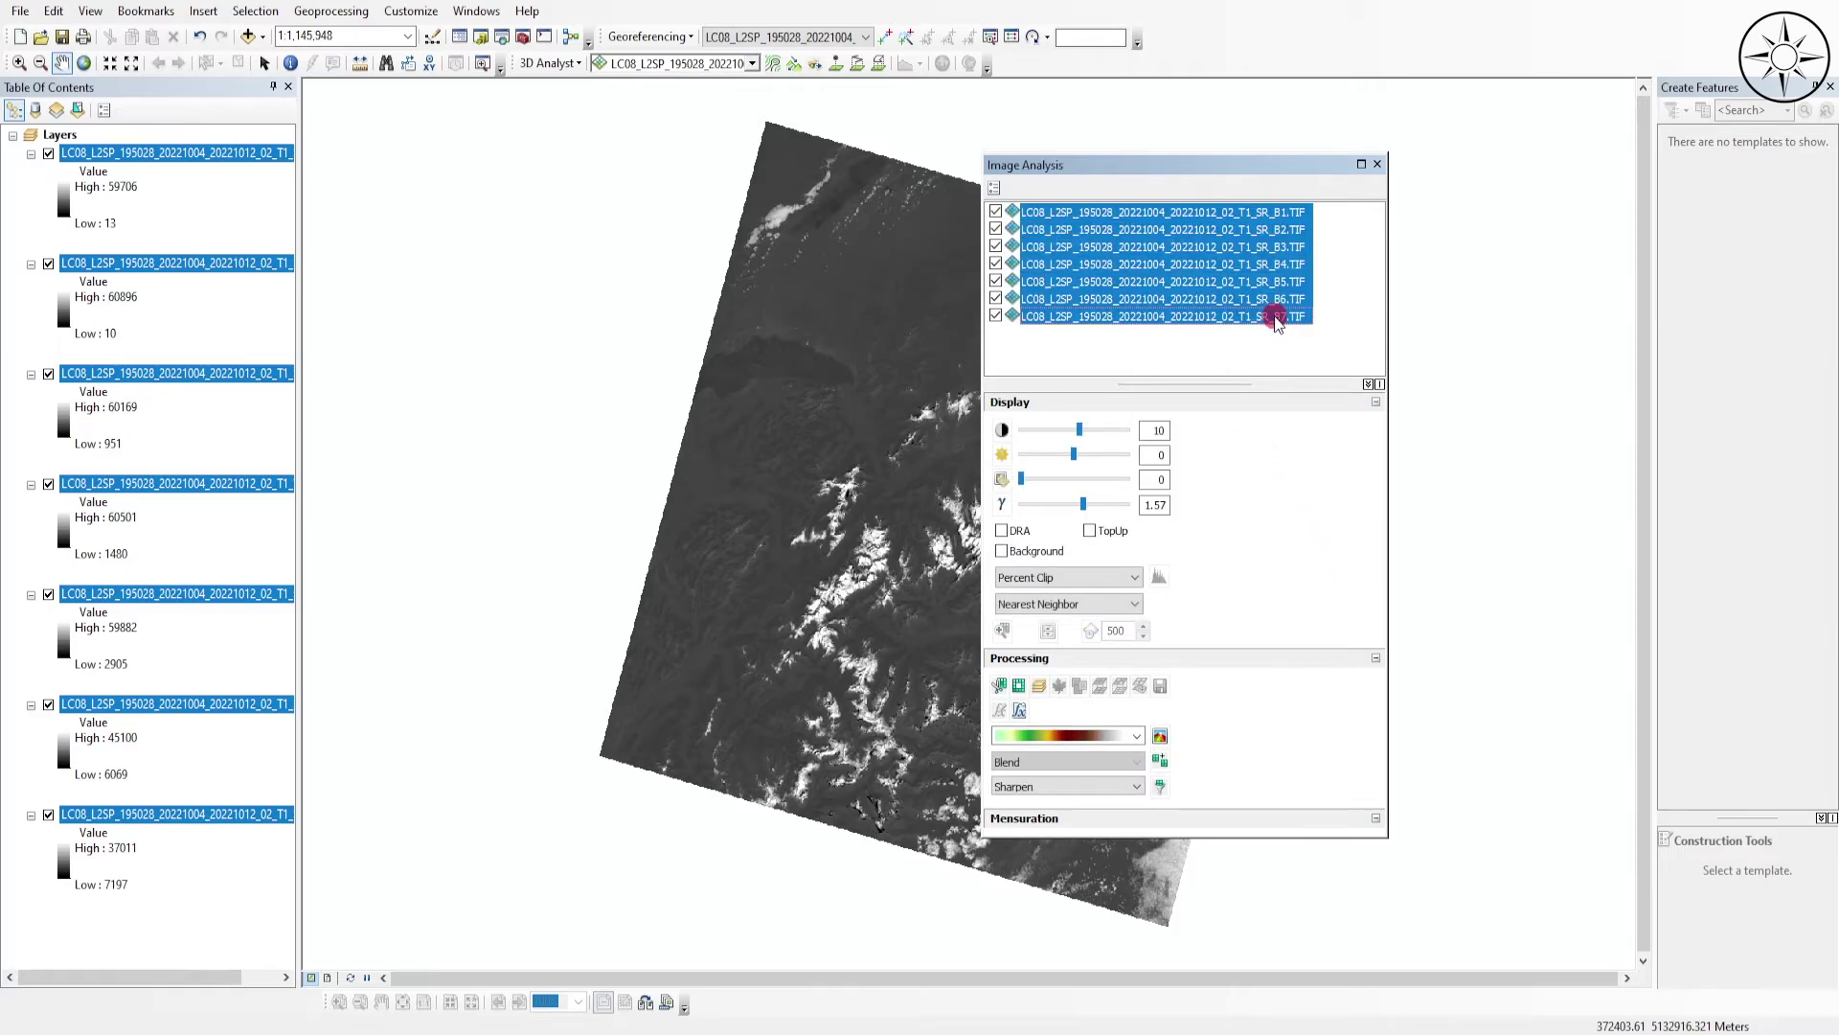
left_click(1042, 687)
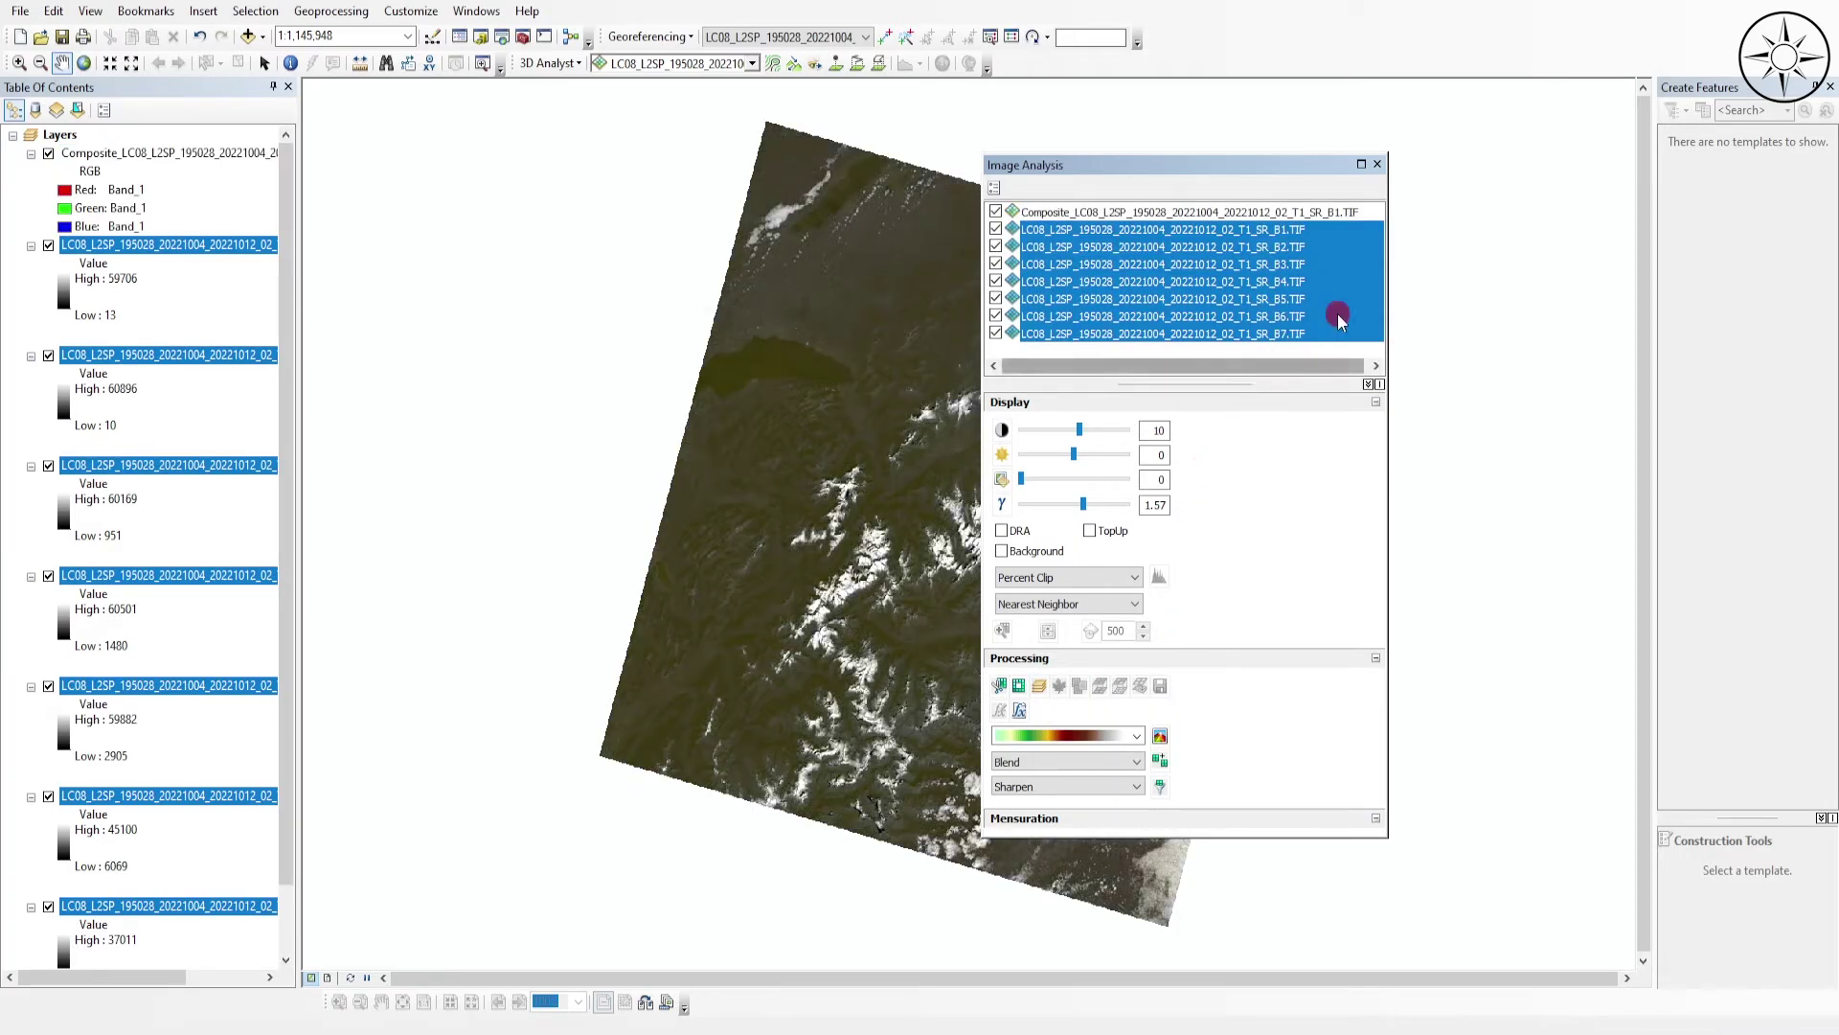
left_click(1377, 164)
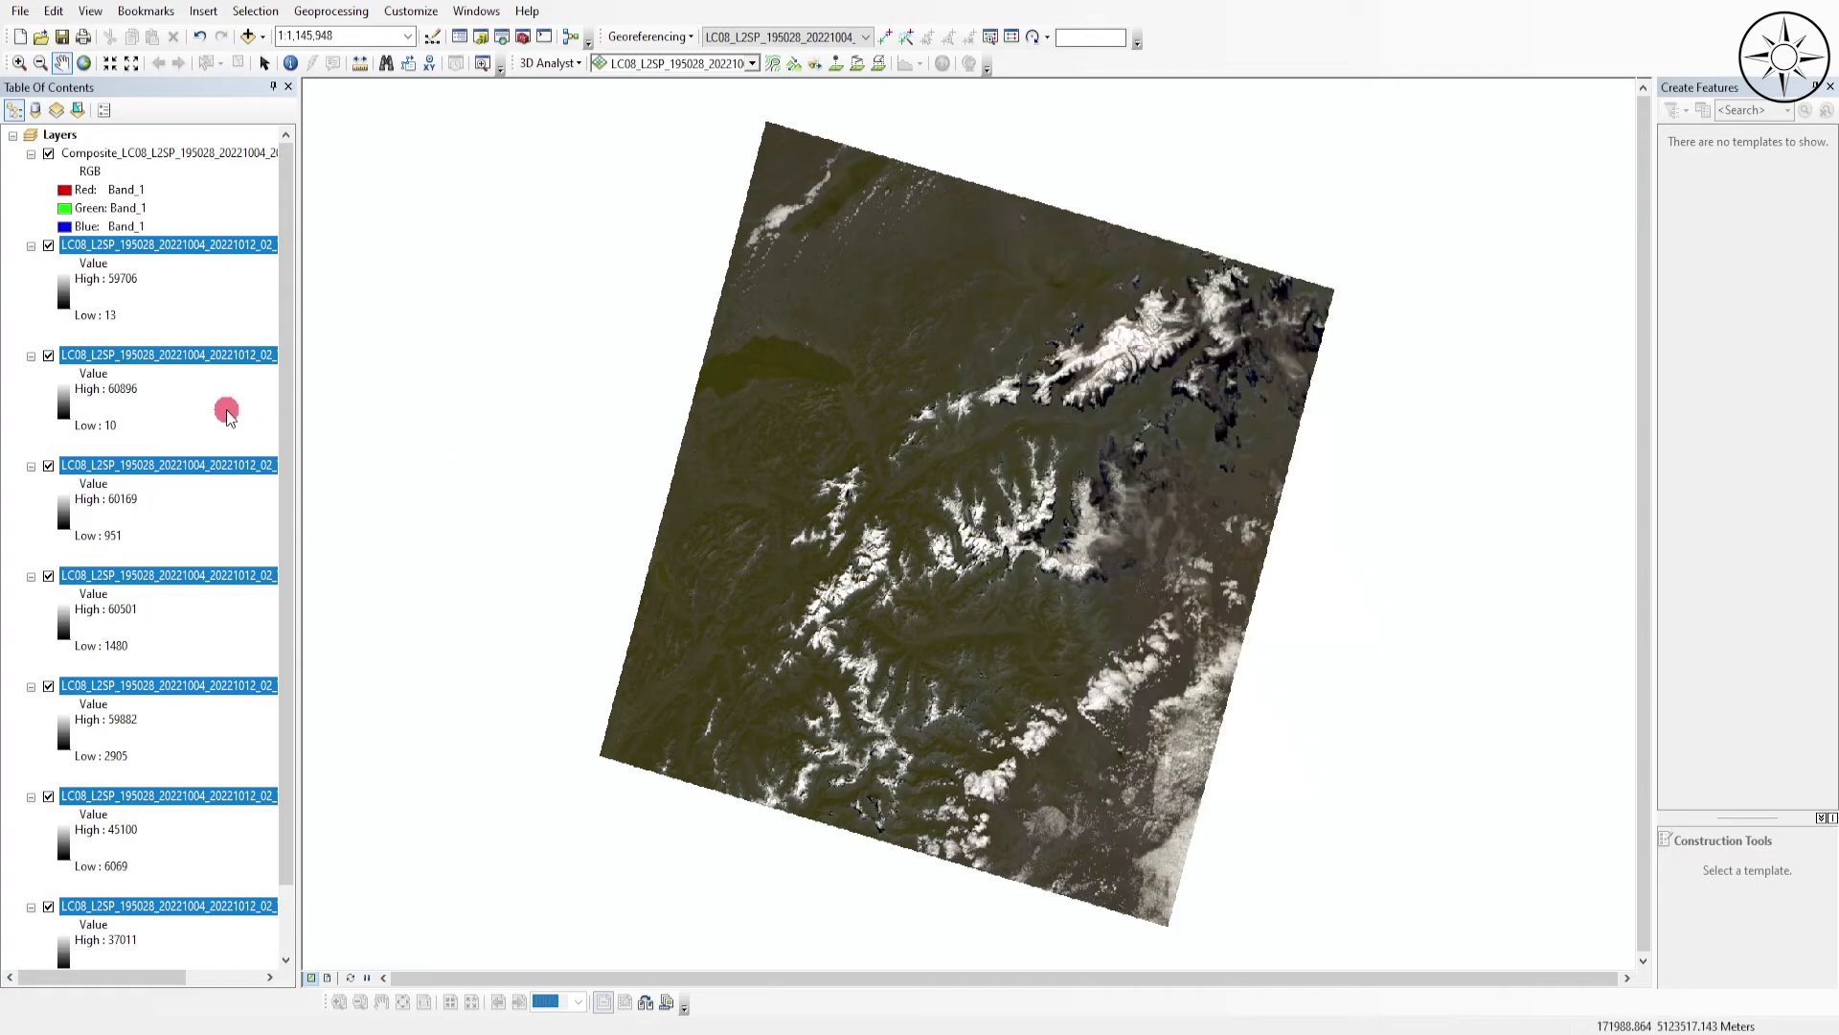
Remove the seven individual LC08 SR band layers, keeping only the Composite layer.
right_click(186, 247)
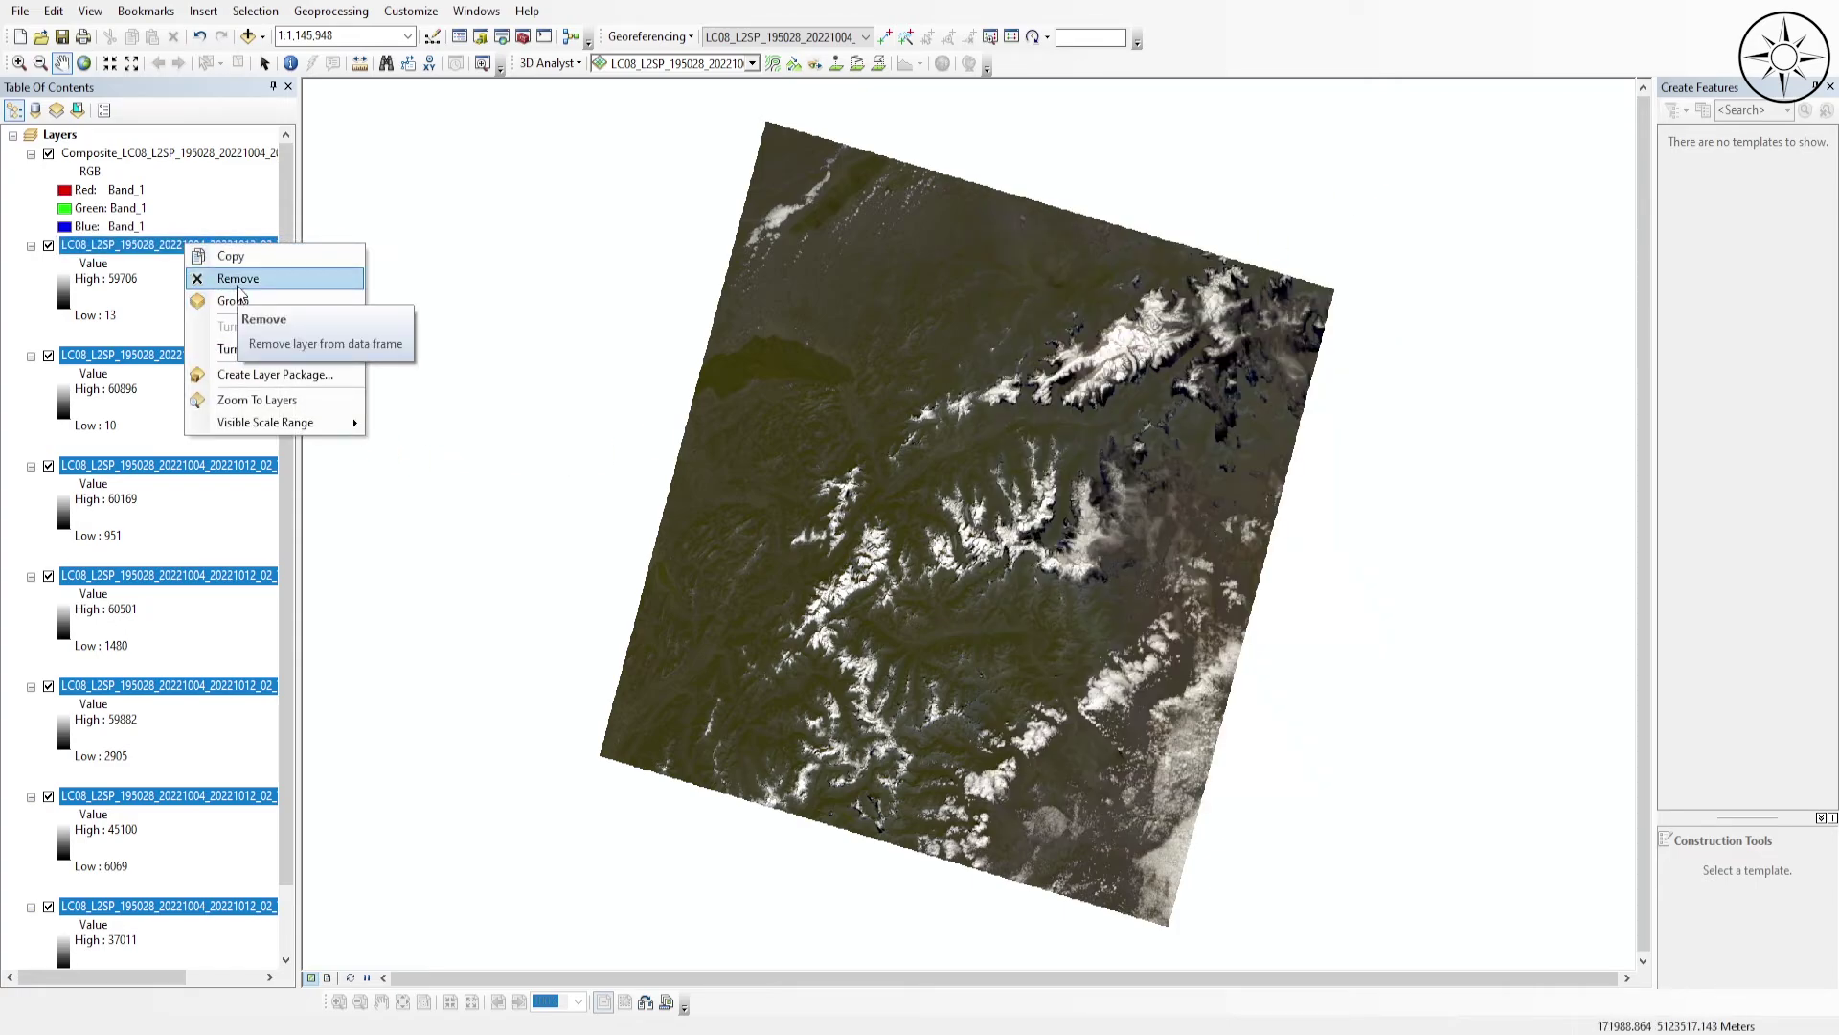
left_click(238, 285)
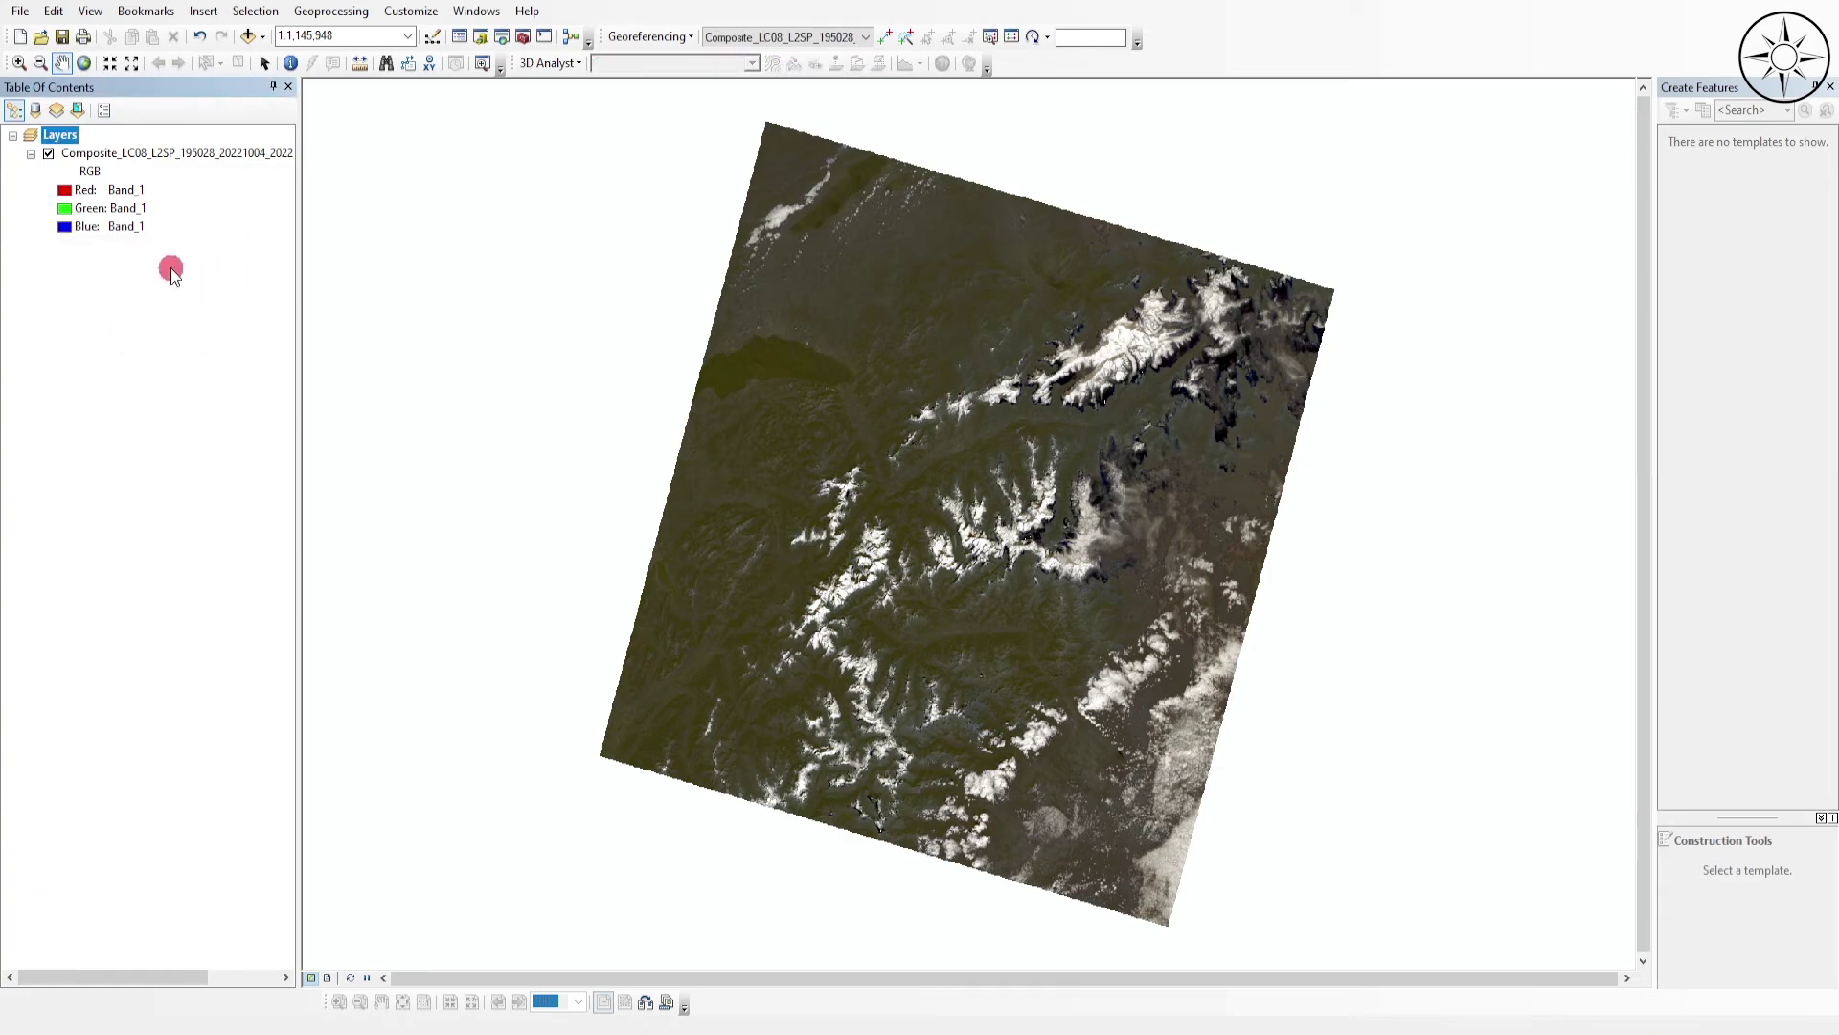